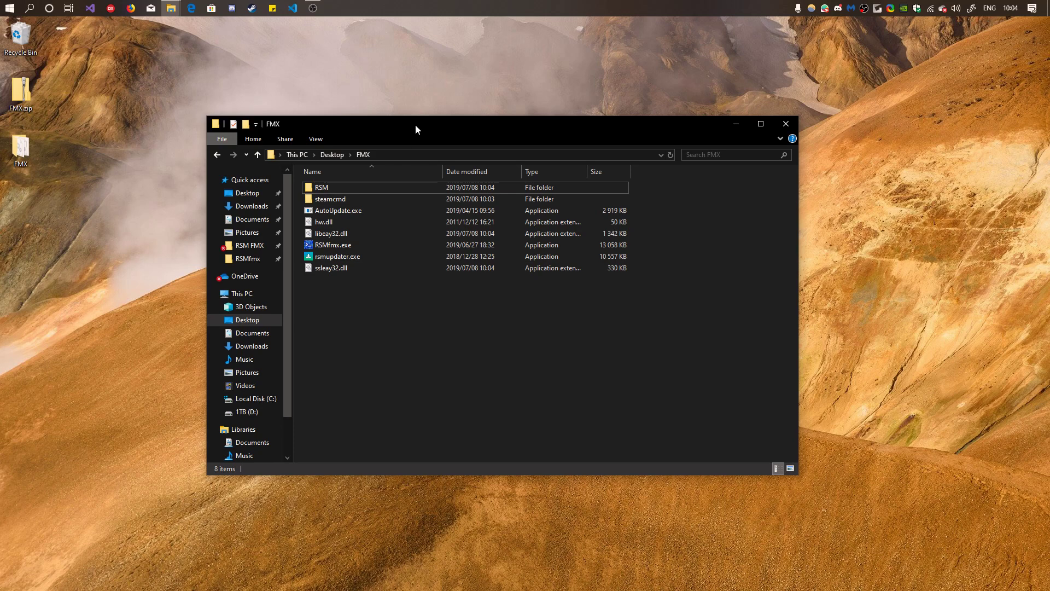
drag(416, 127, 412, 126)
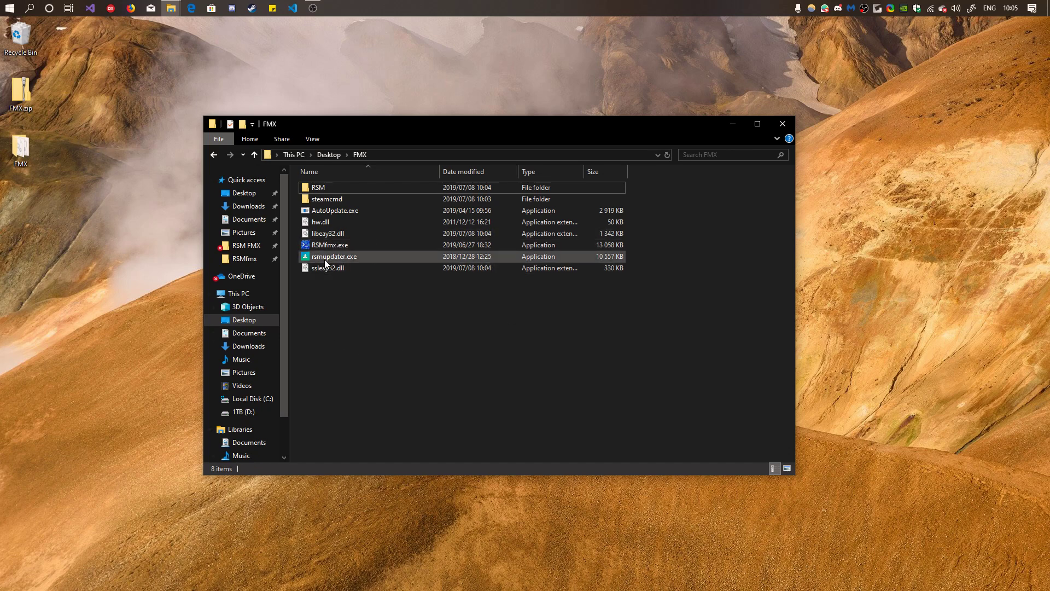
click(383, 246)
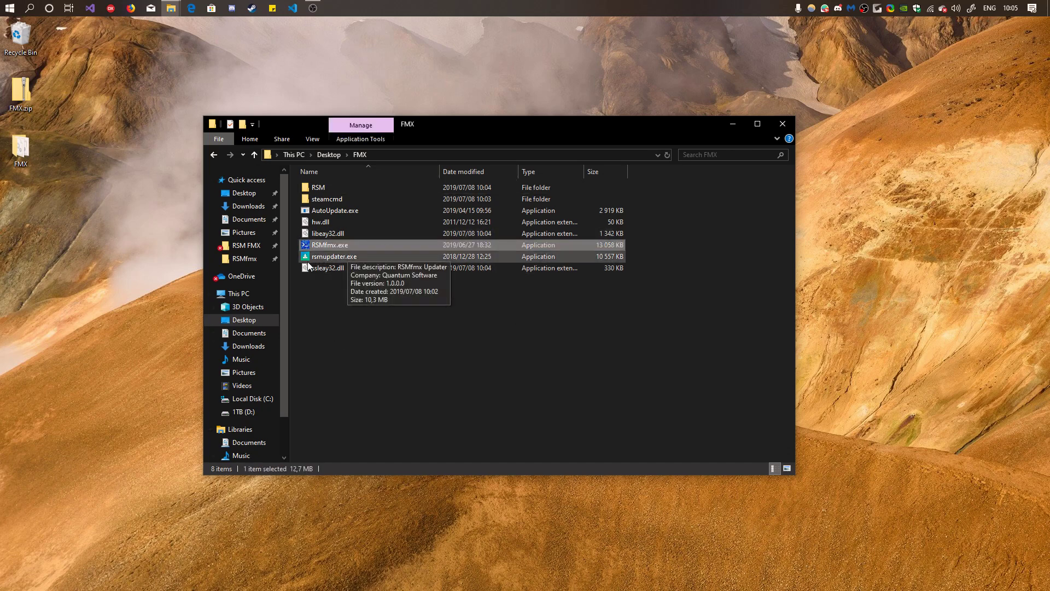
click(329, 223)
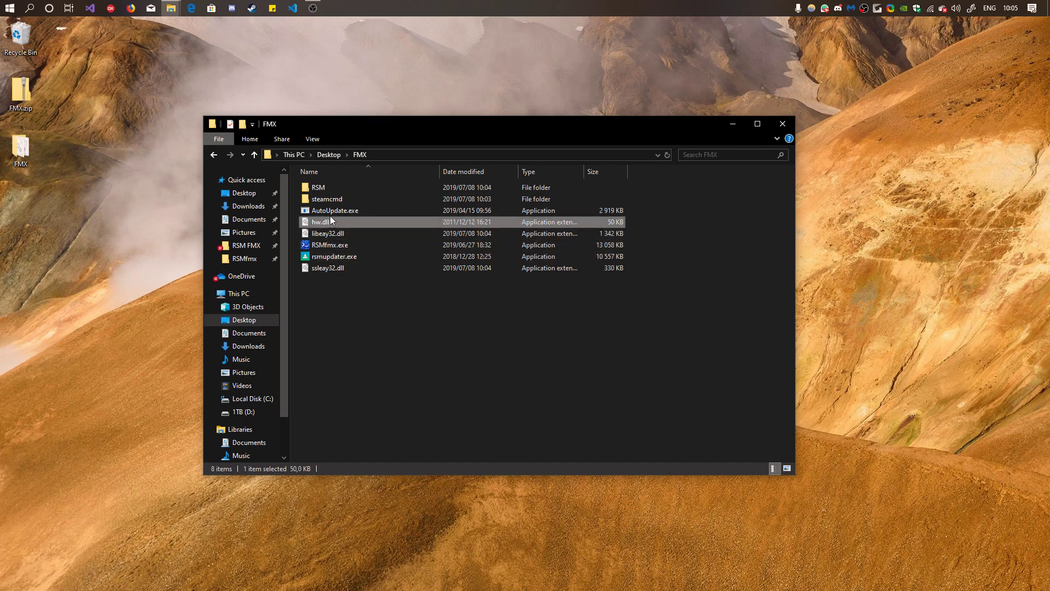
click(321, 212)
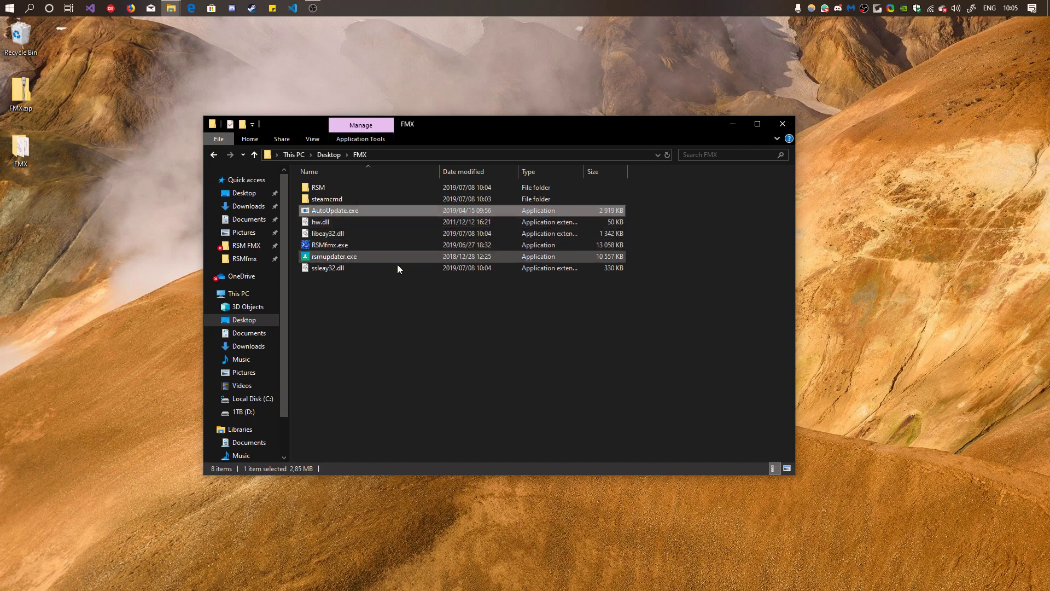
click(380, 349)
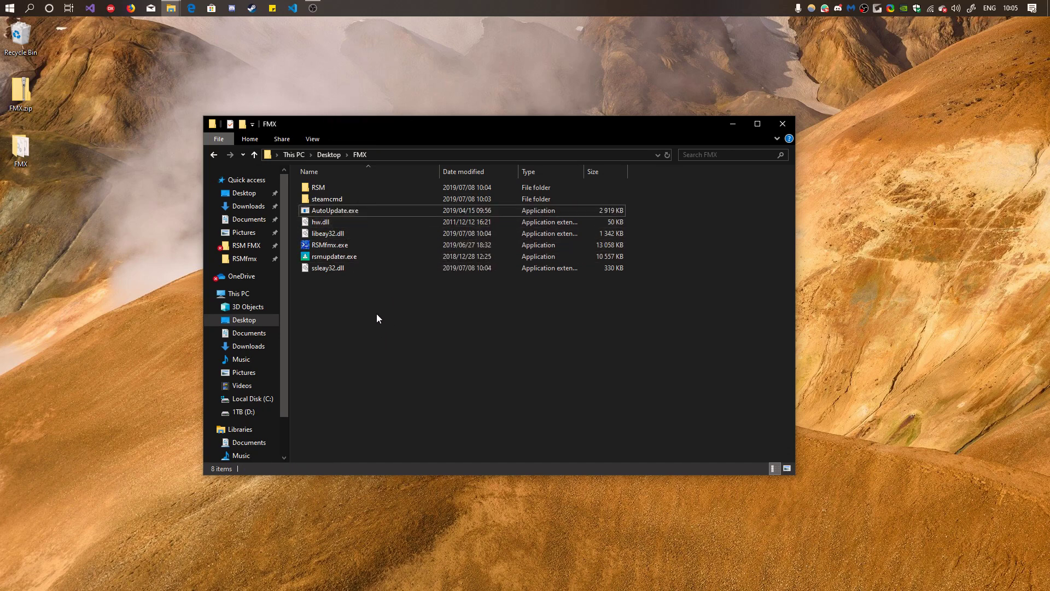
Launch RSMfmx.exe from the FMX folder and reposition the Rust Server Manager window over the folder window.
double_click(336, 246)
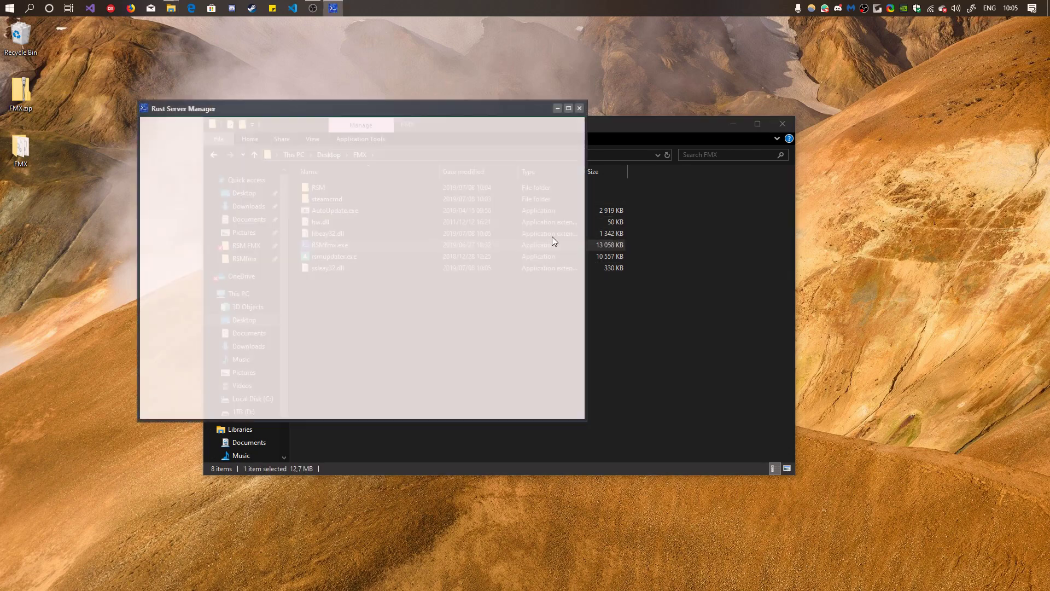
drag(442, 108, 517, 160)
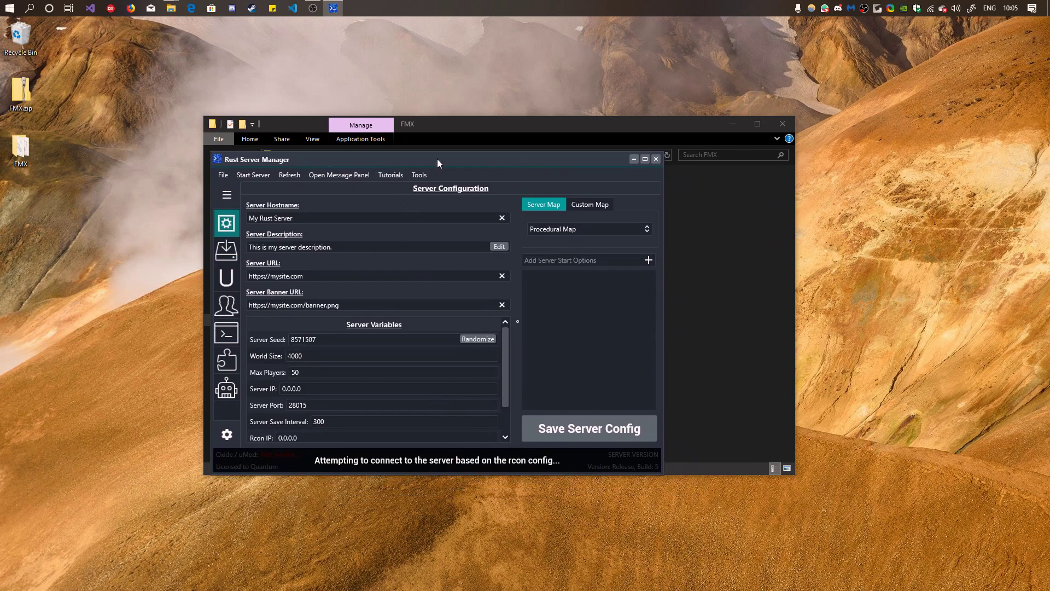
drag(438, 160, 475, 151)
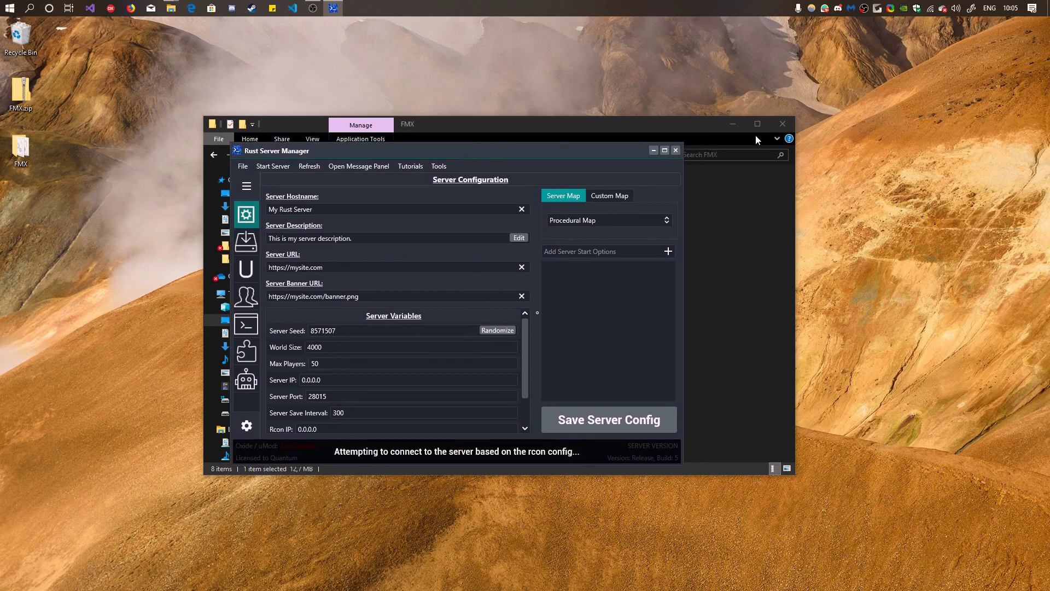
drag(612, 154, 625, 134)
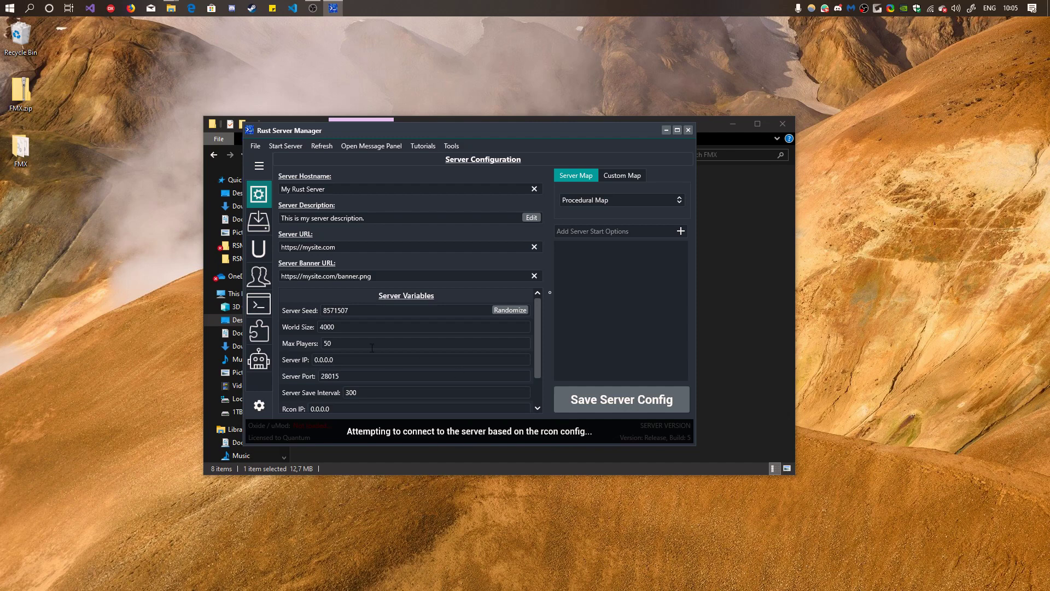
click(370, 395)
click(374, 375)
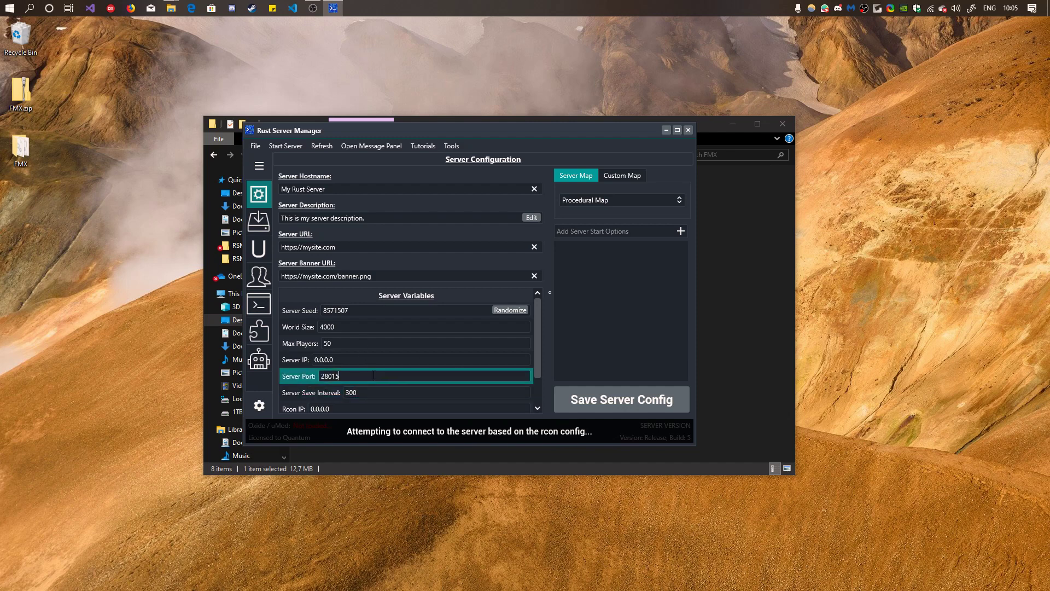
click(358, 343)
click(366, 360)
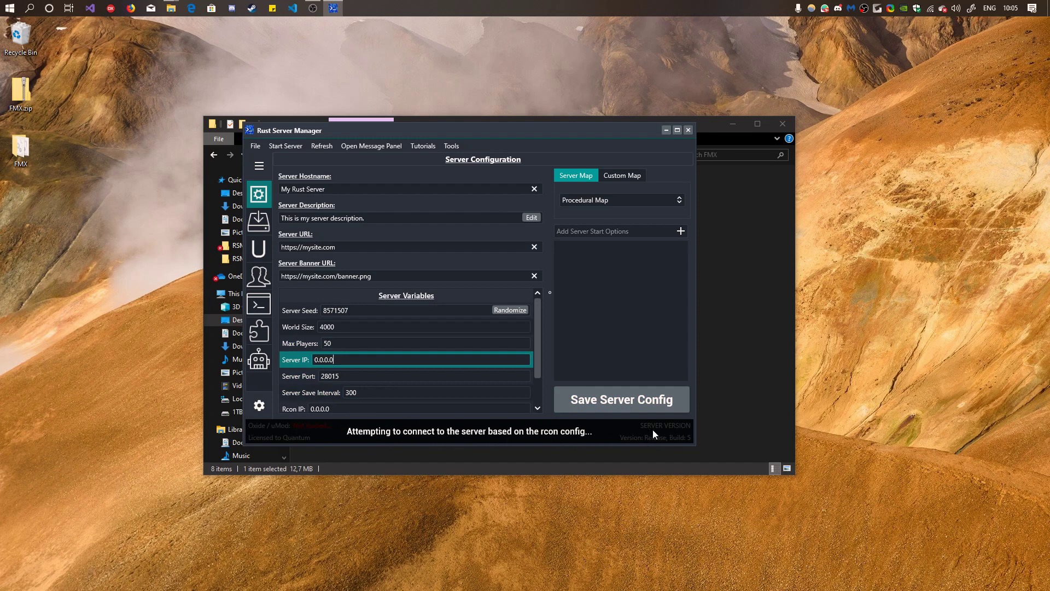
click(261, 279)
click(259, 249)
click(258, 224)
click(260, 197)
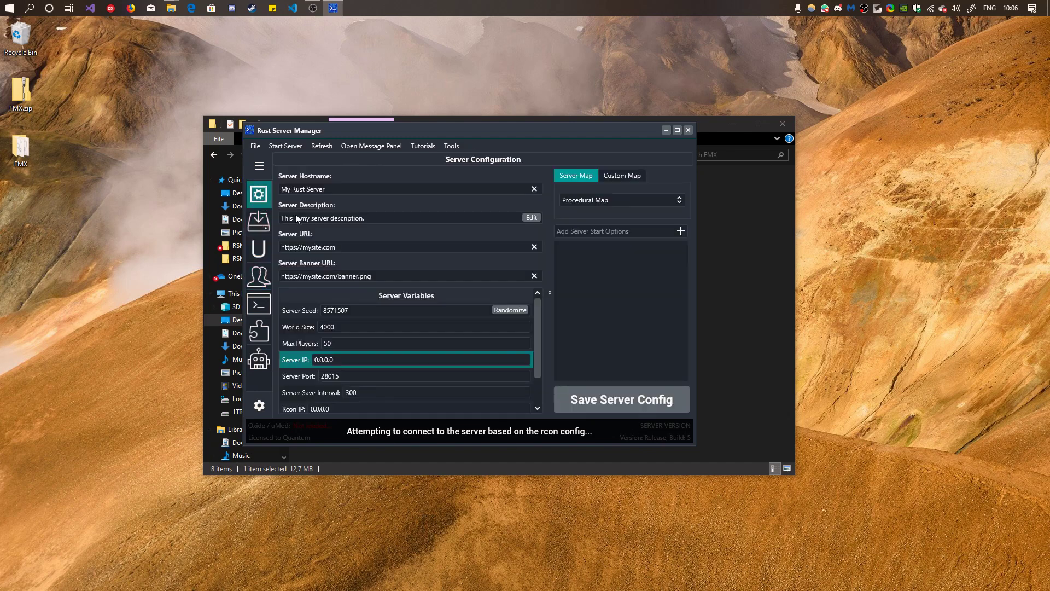
Open the Server Installer page and look over the expanded navigation labels, leaving the navigation collapsed again.
click(257, 225)
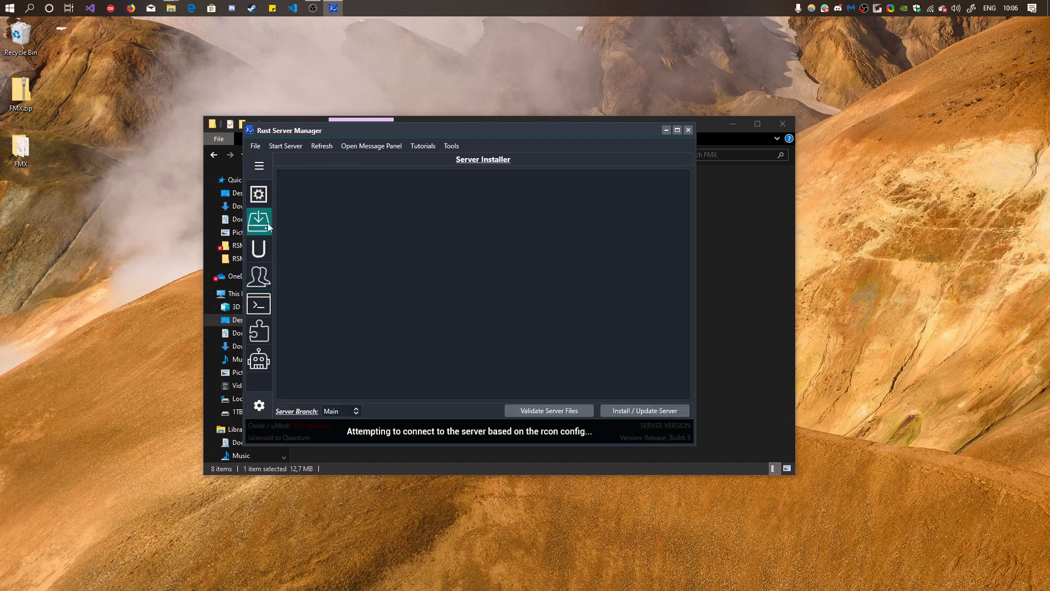
click(264, 166)
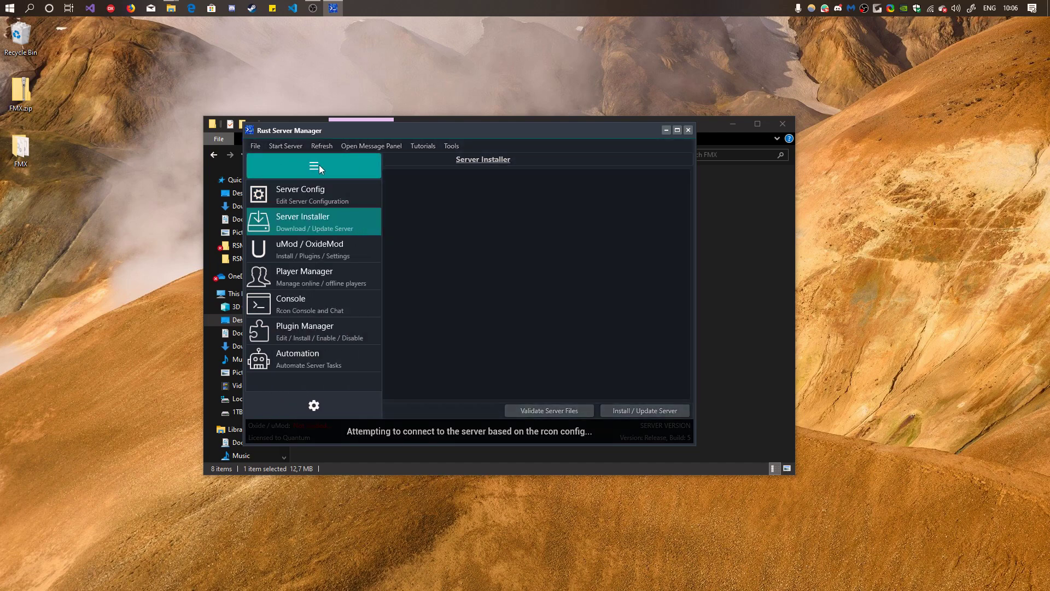
click(320, 165)
click(261, 165)
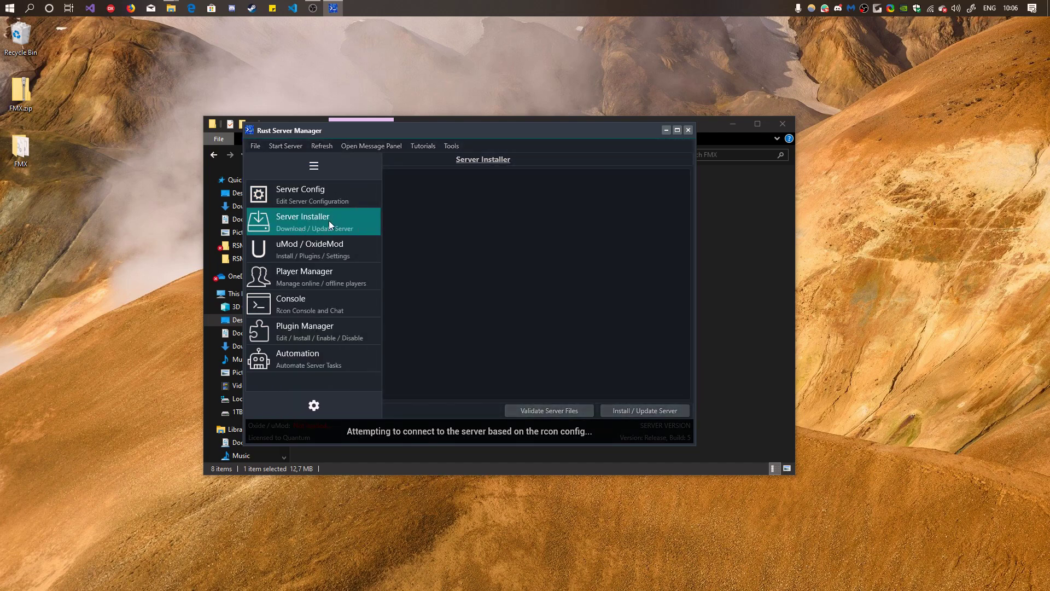
click(446, 211)
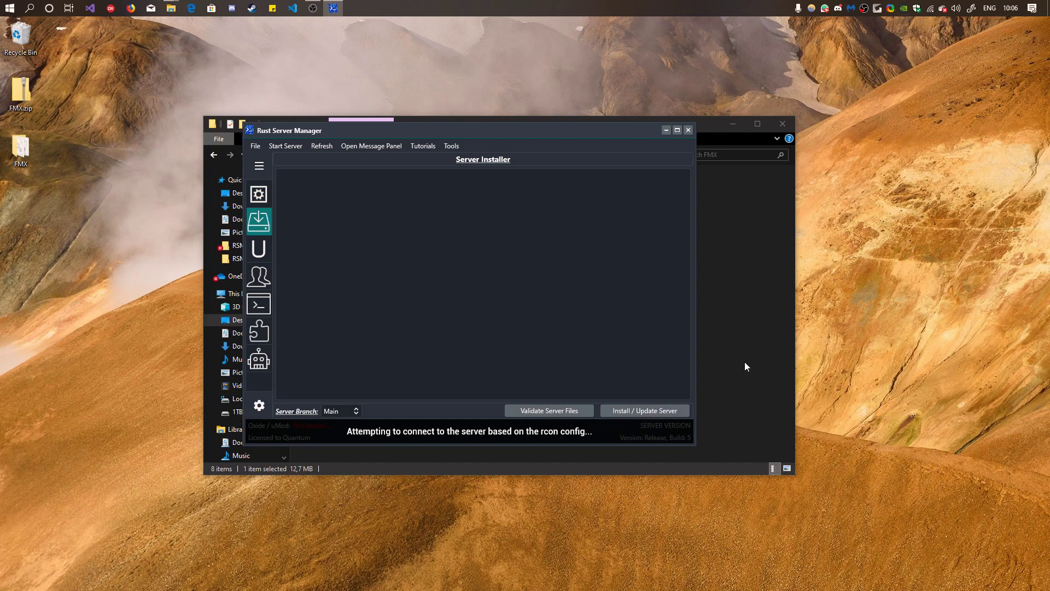
click(592, 312)
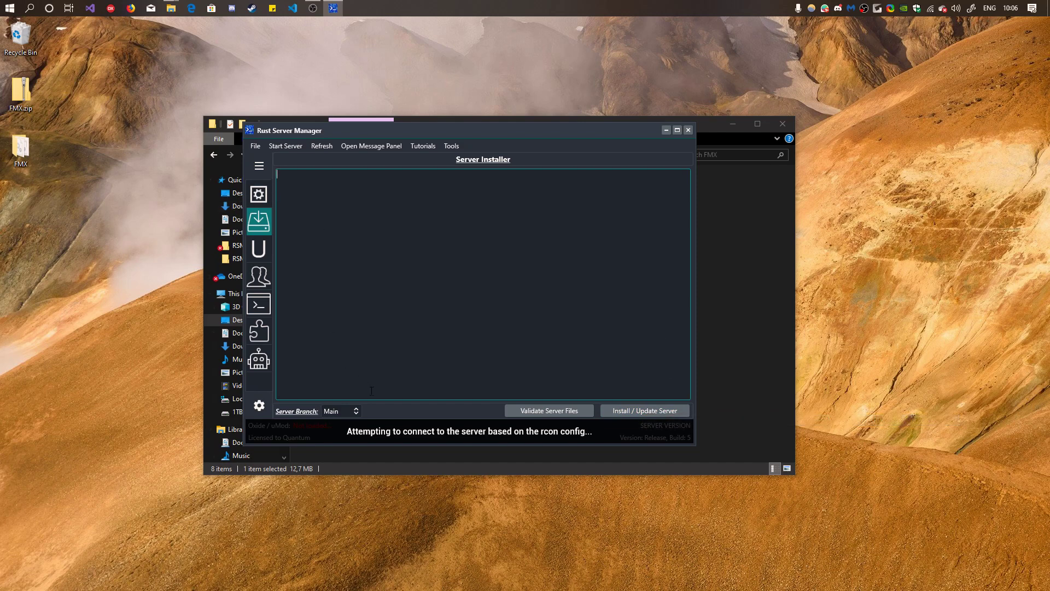
Choose the Main server branch and start the server installation.
click(344, 412)
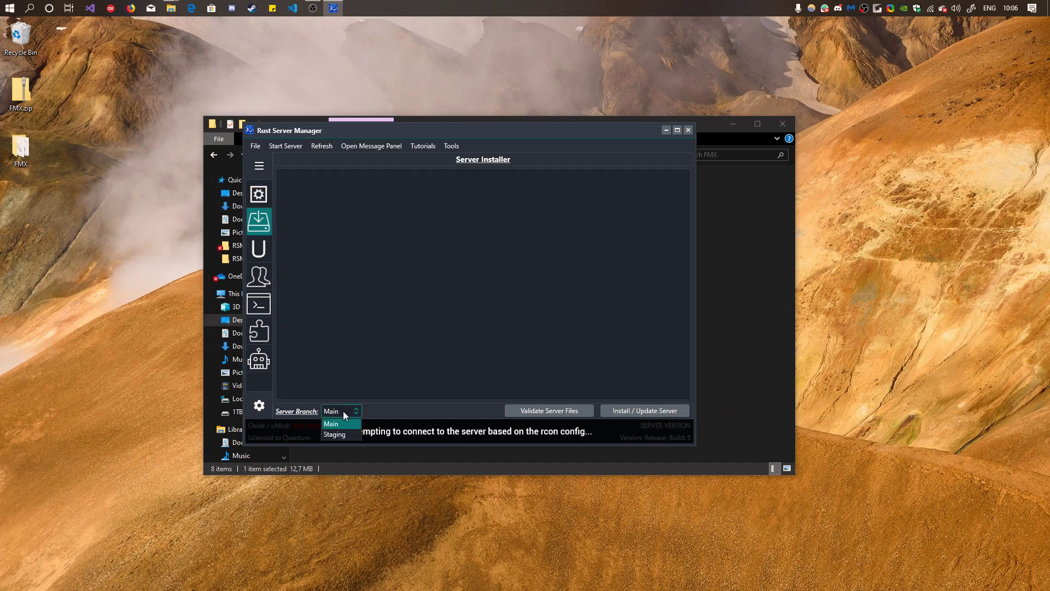
click(339, 425)
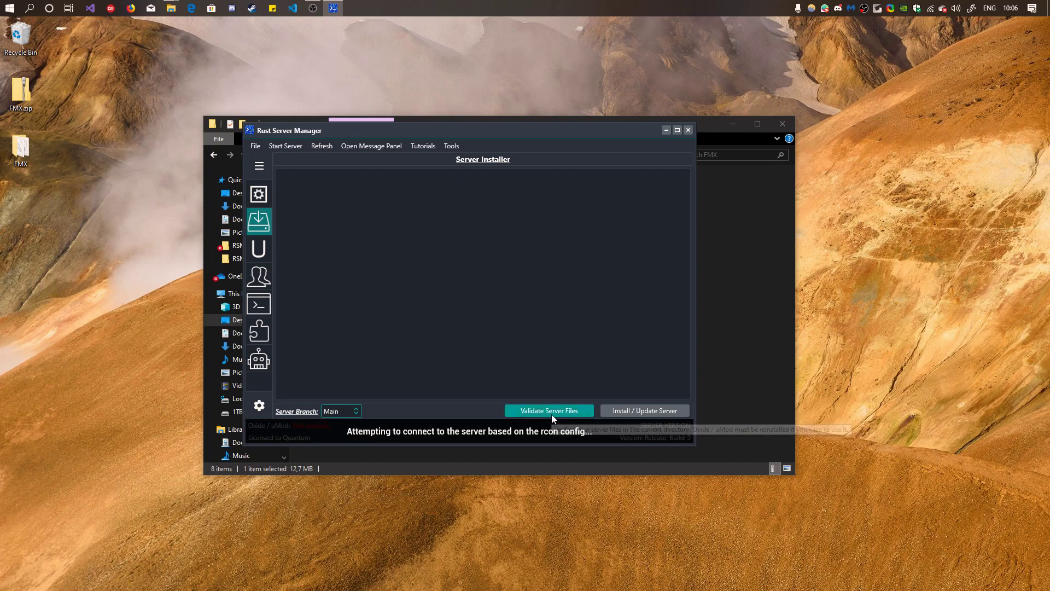
click(648, 416)
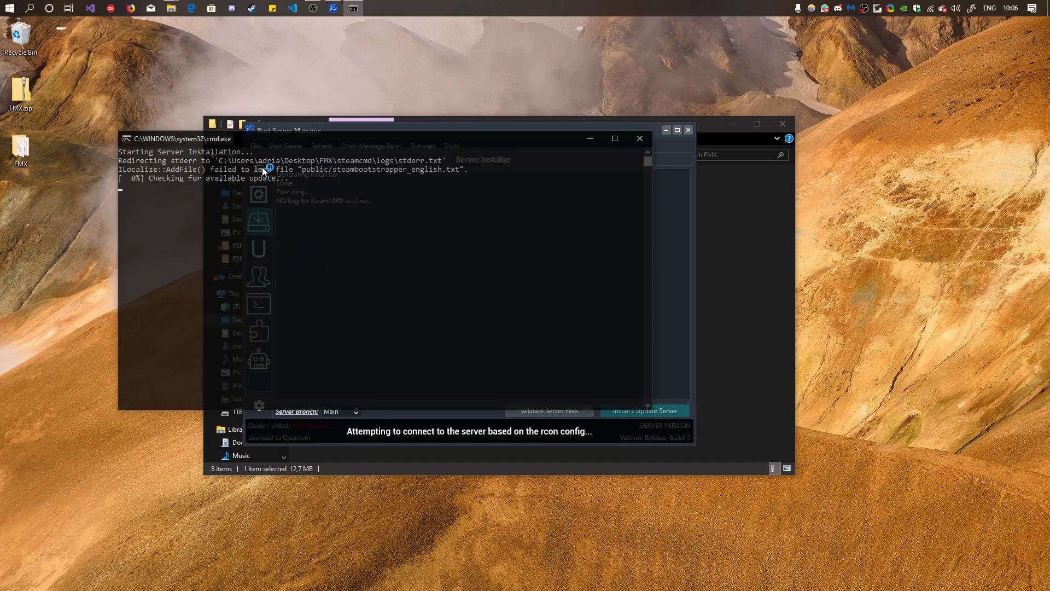
Move the installation console and the Rust Server Manager window apart so the download output and installer log can both be read.
drag(267, 143, 191, 51)
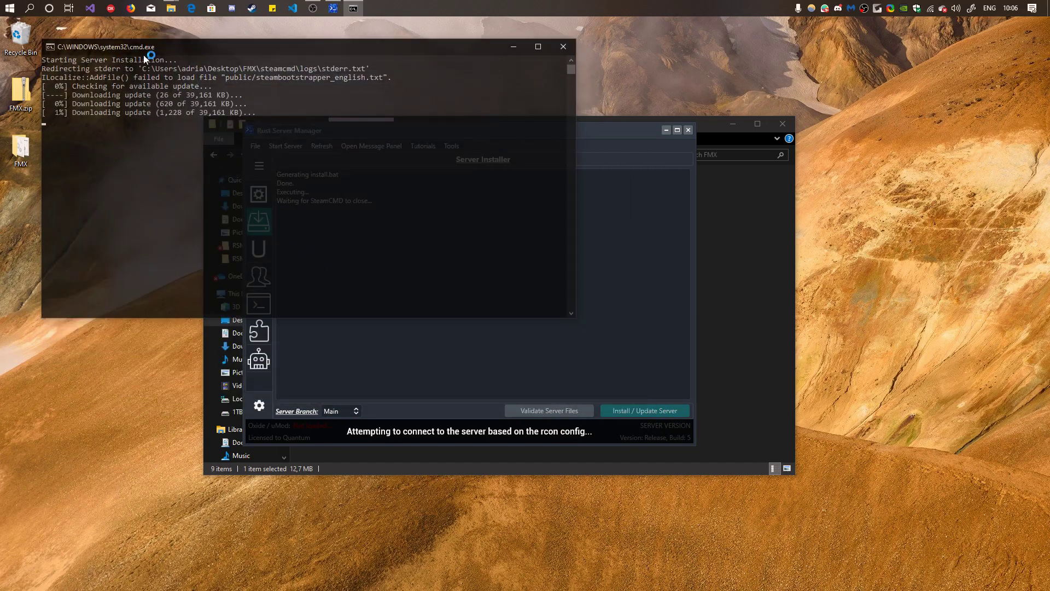
drag(609, 132, 806, 218)
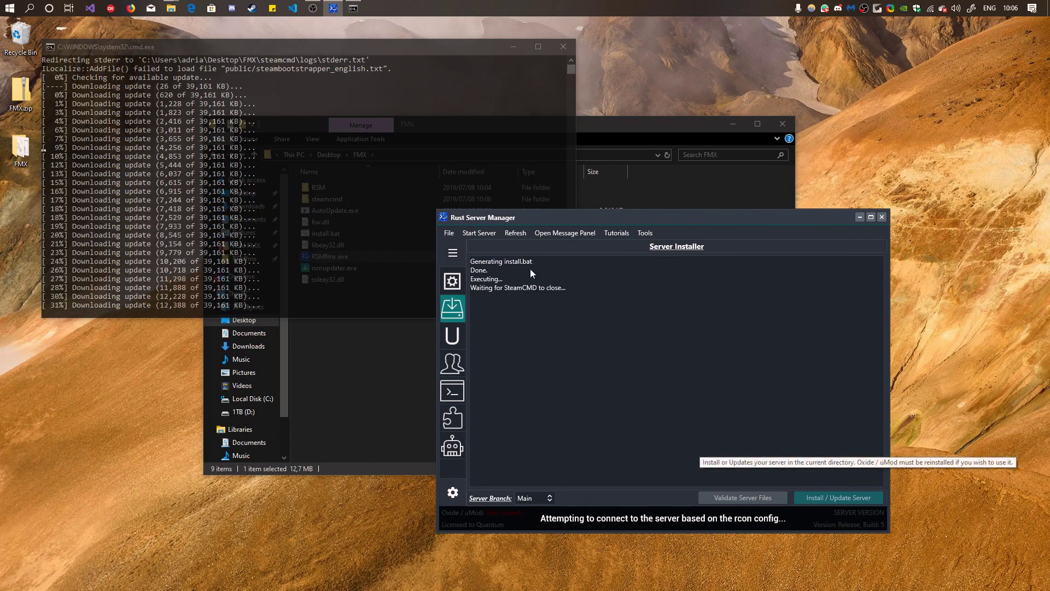
drag(586, 220, 582, 211)
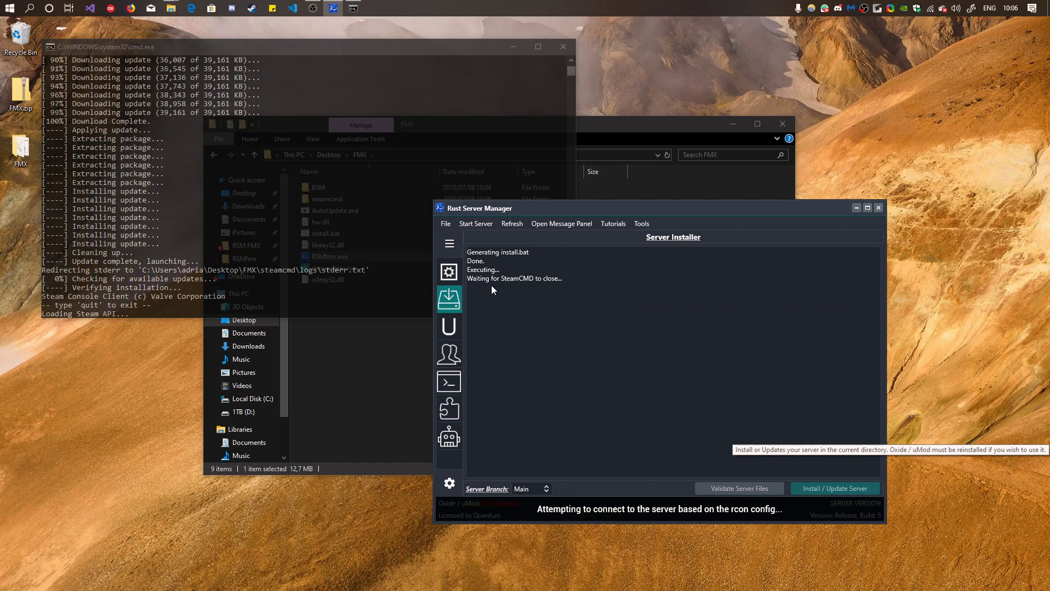
Return to the Server Configuration page and reposition the installation console and the manager window.
click(449, 272)
click(460, 249)
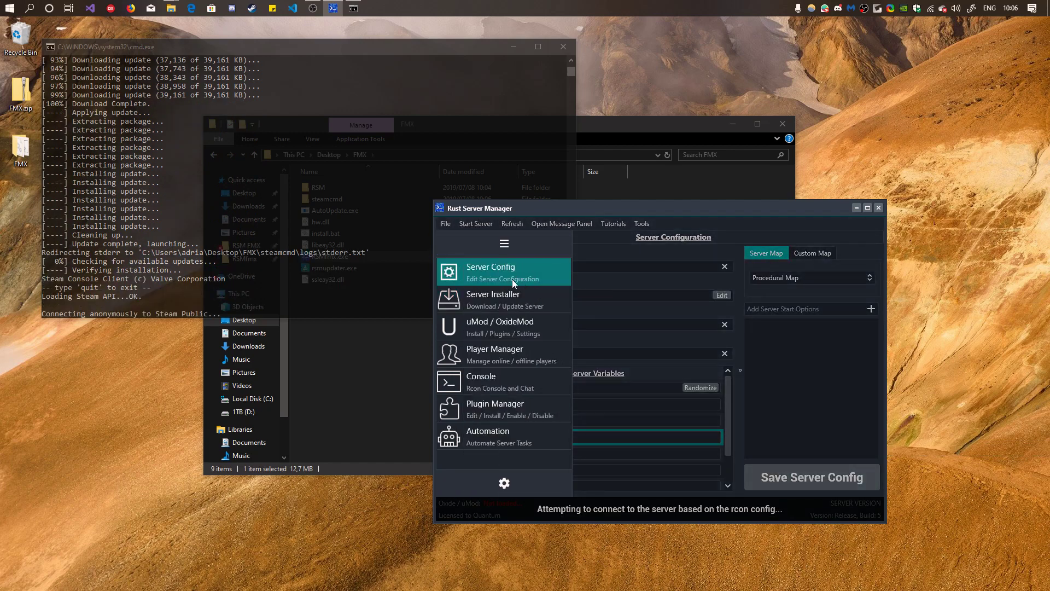
click(495, 298)
click(498, 276)
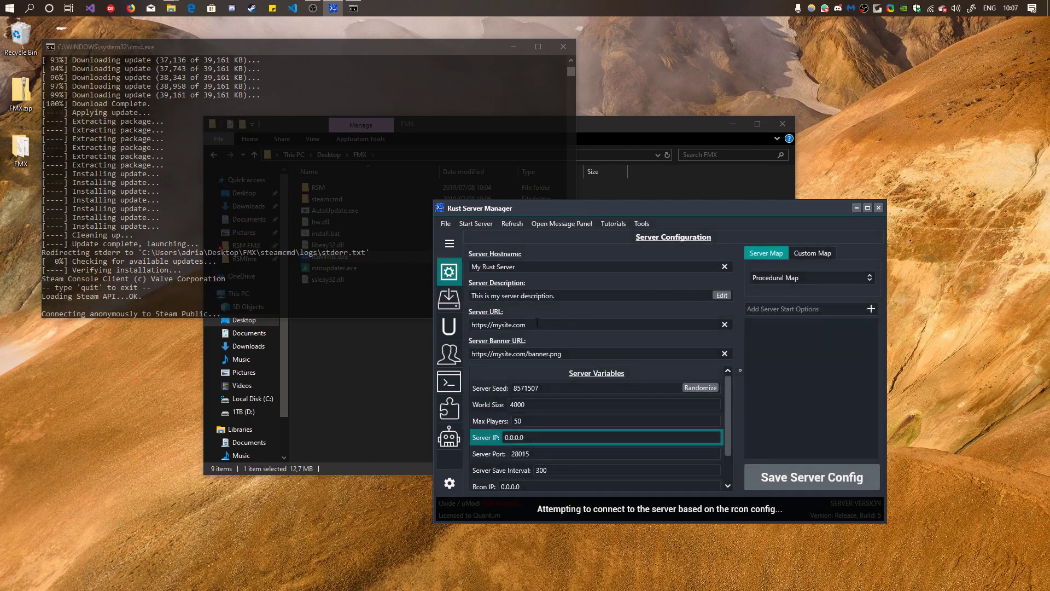
click(598, 392)
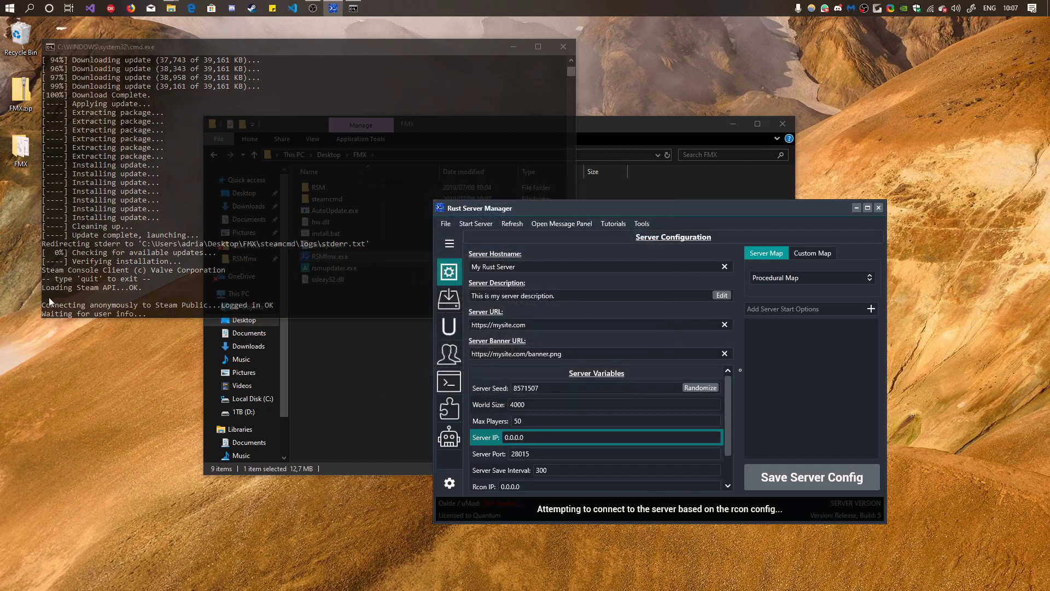
drag(225, 48, 208, 36)
drag(638, 211, 531, 204)
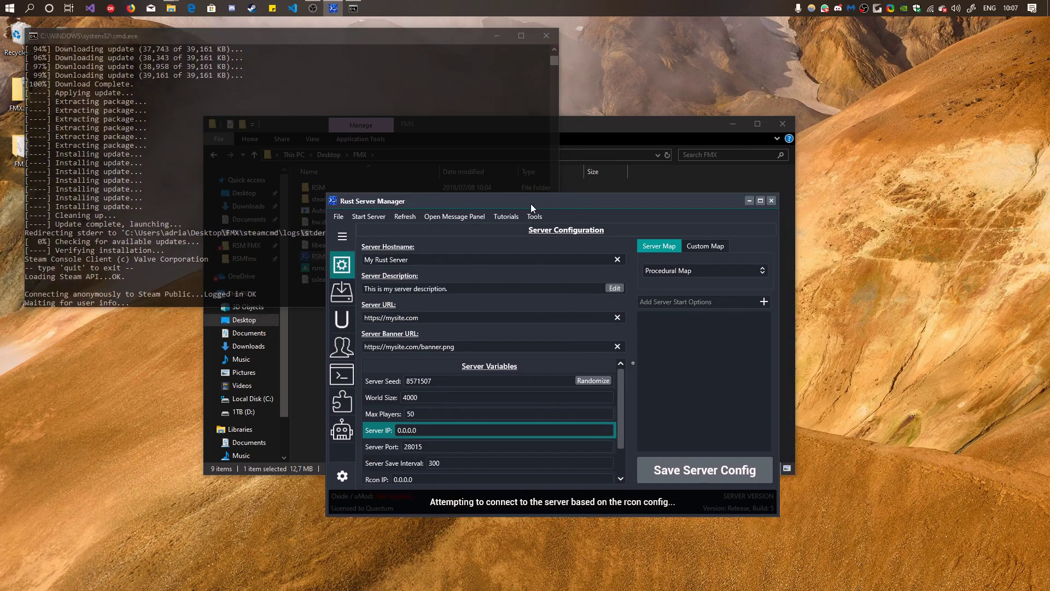
double_click(451, 265)
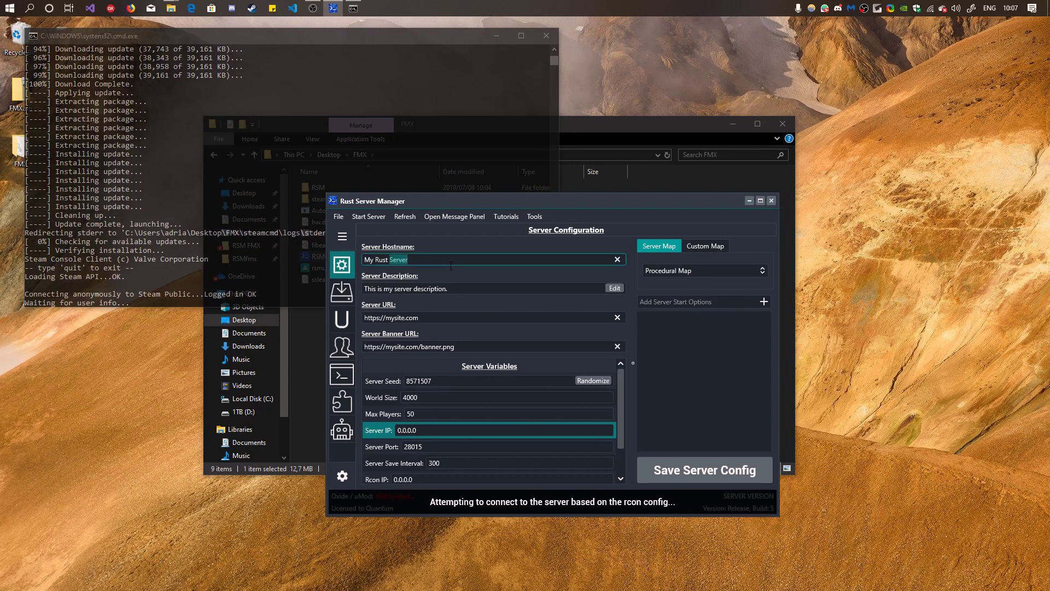
click(451, 265)
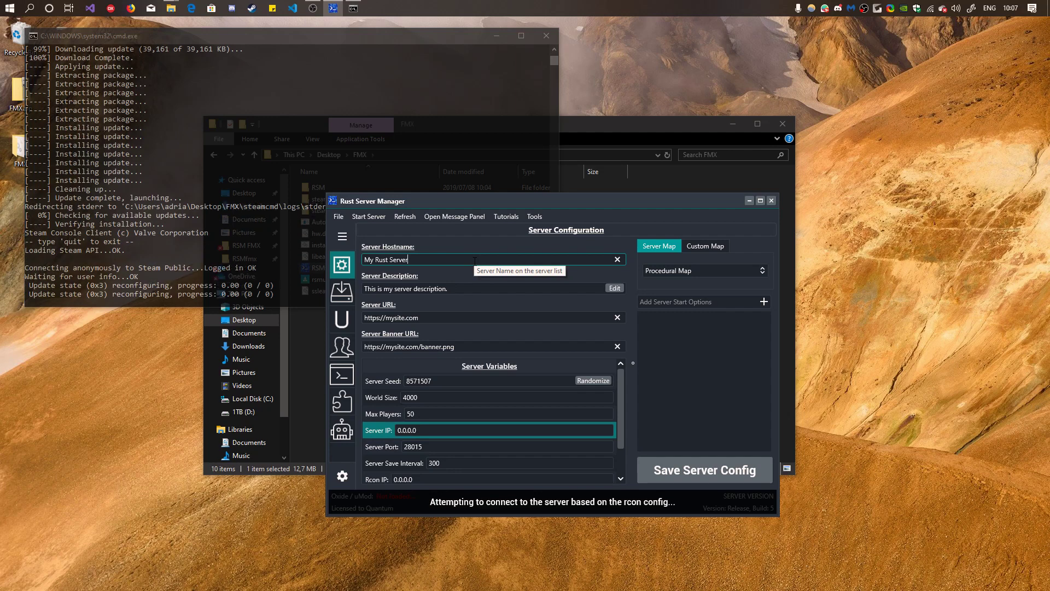
click(459, 288)
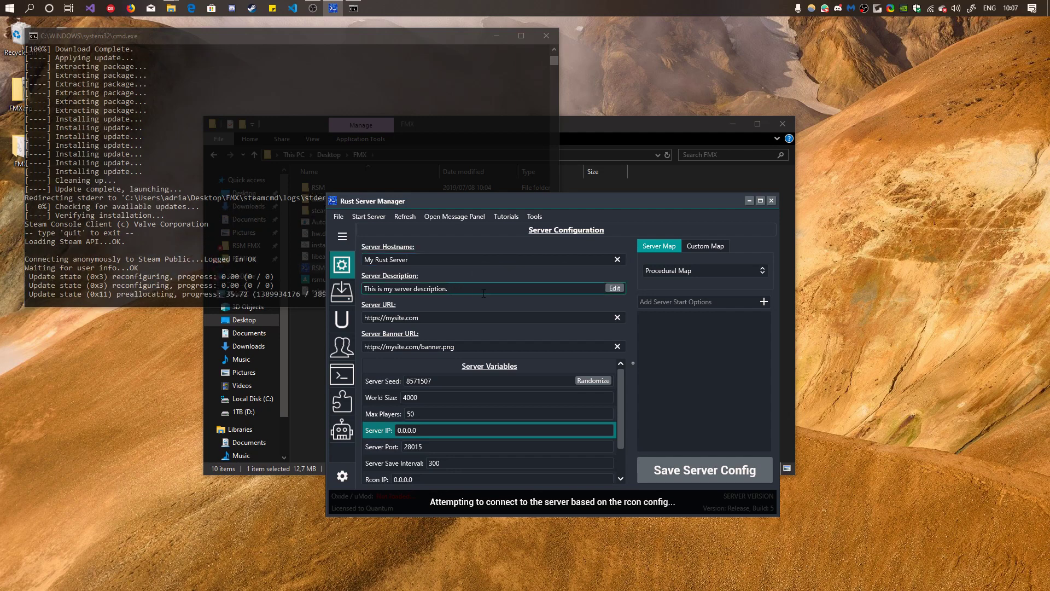
Set the server description to "This is my awesome server", a blank line, "Rules are as follows:" and "- Be respectful." on its own line.
click(615, 288)
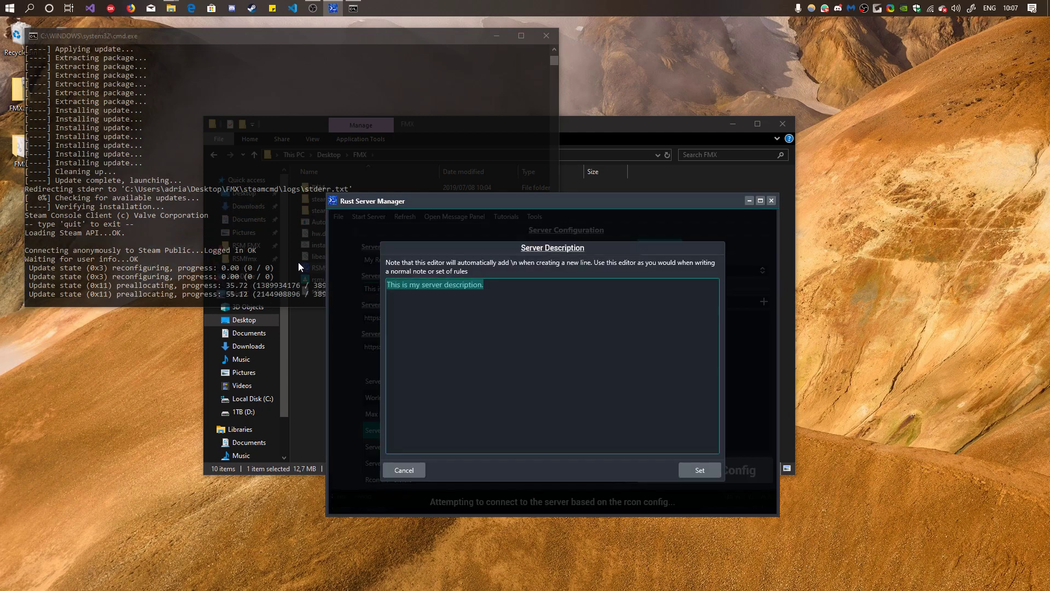
text(This is )
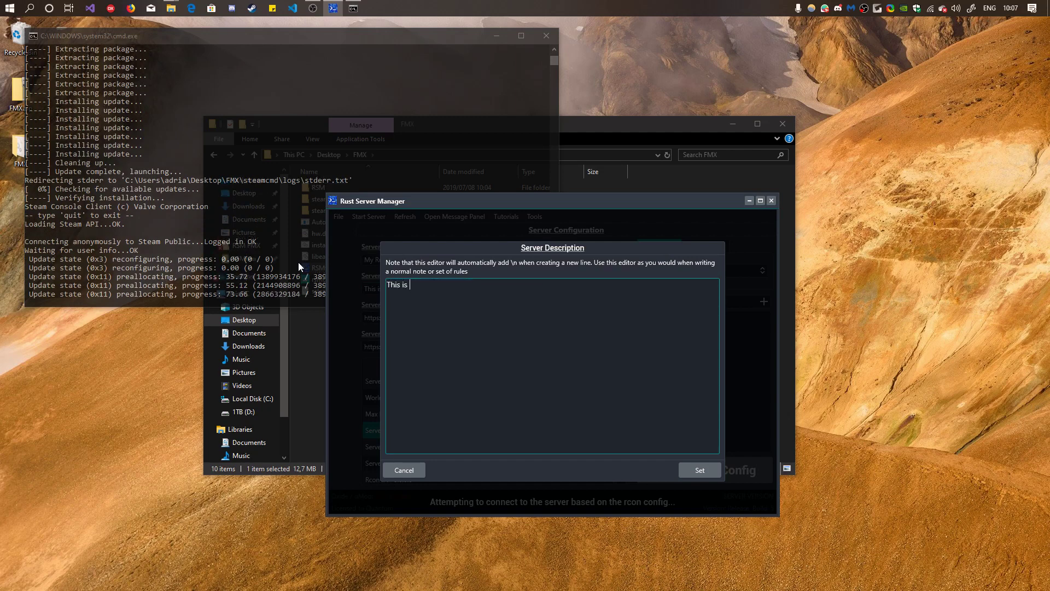
text(my awesome server)
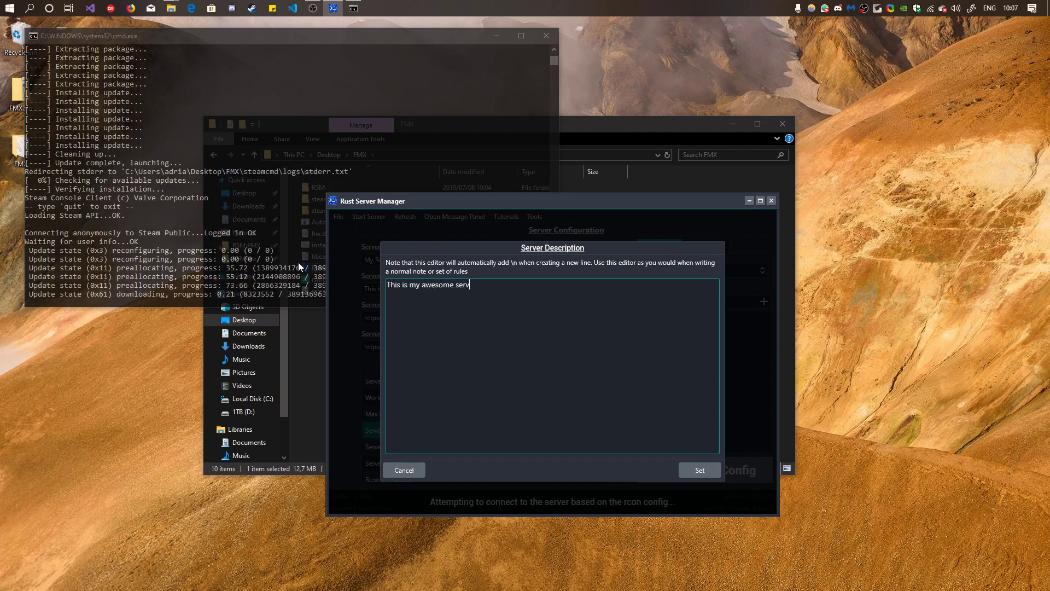
key(Return)
key(Return)
text(Ru)
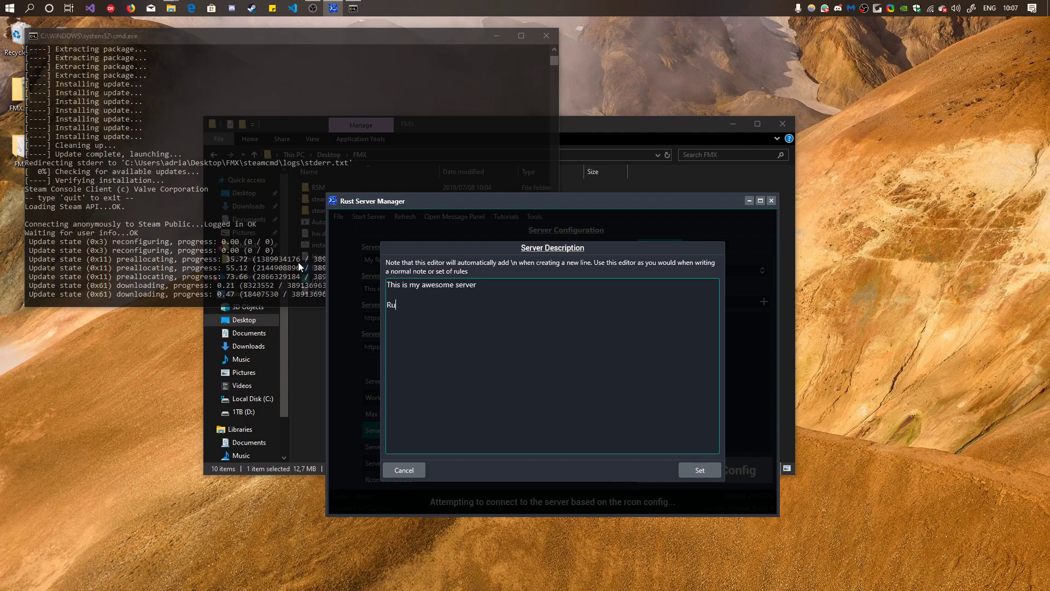
text(les are as follows:)
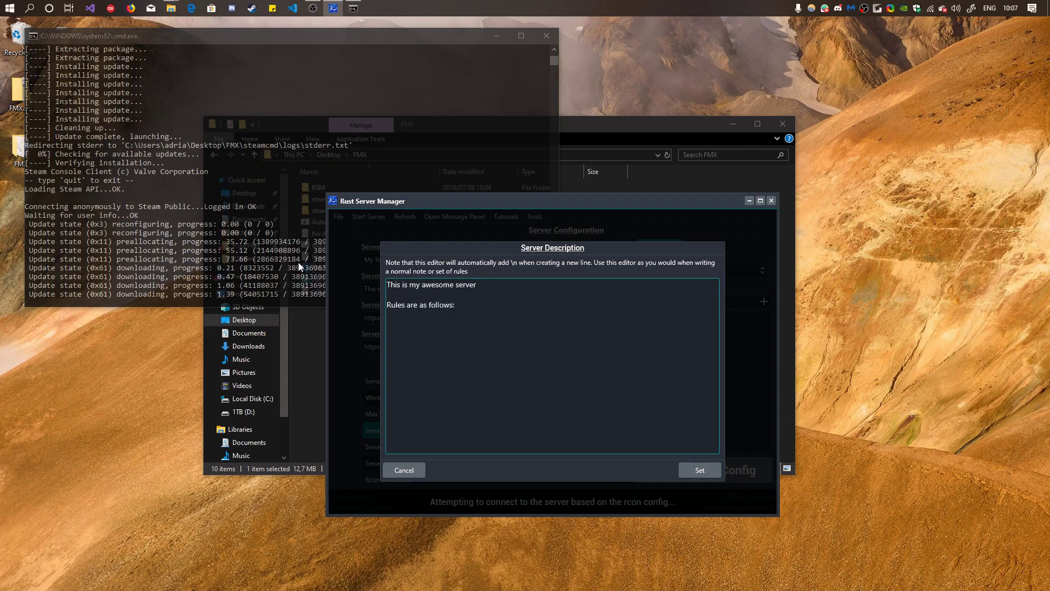
key(Return)
text(- Be resp)
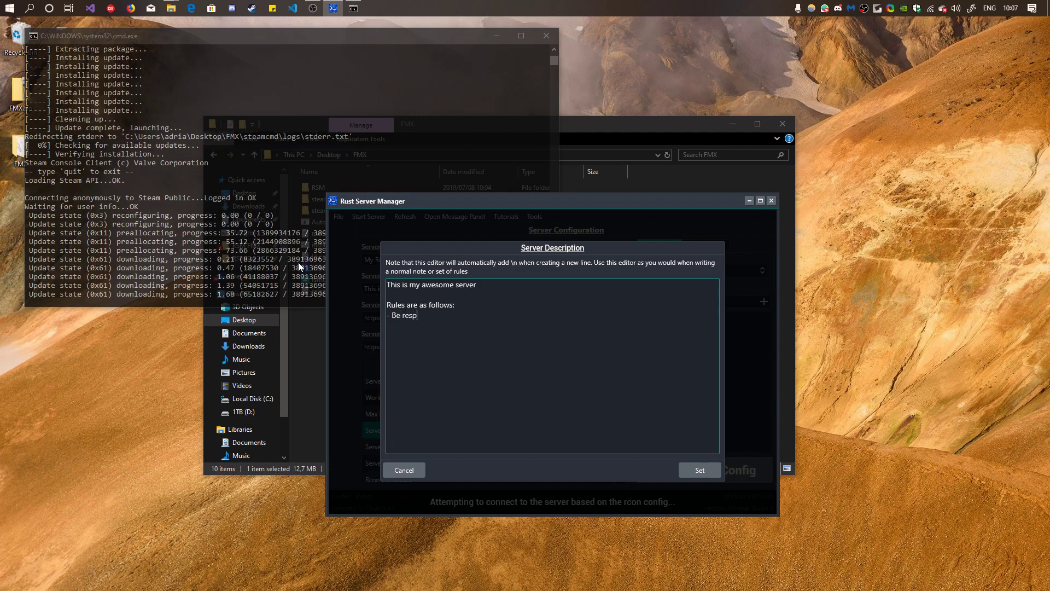
text(ectful.)
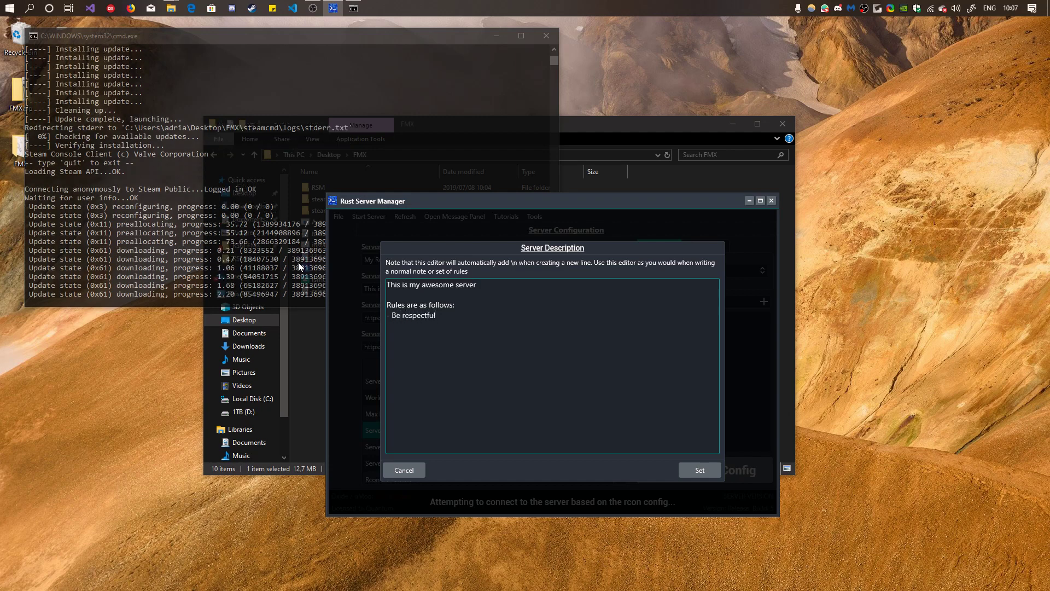
click(695, 472)
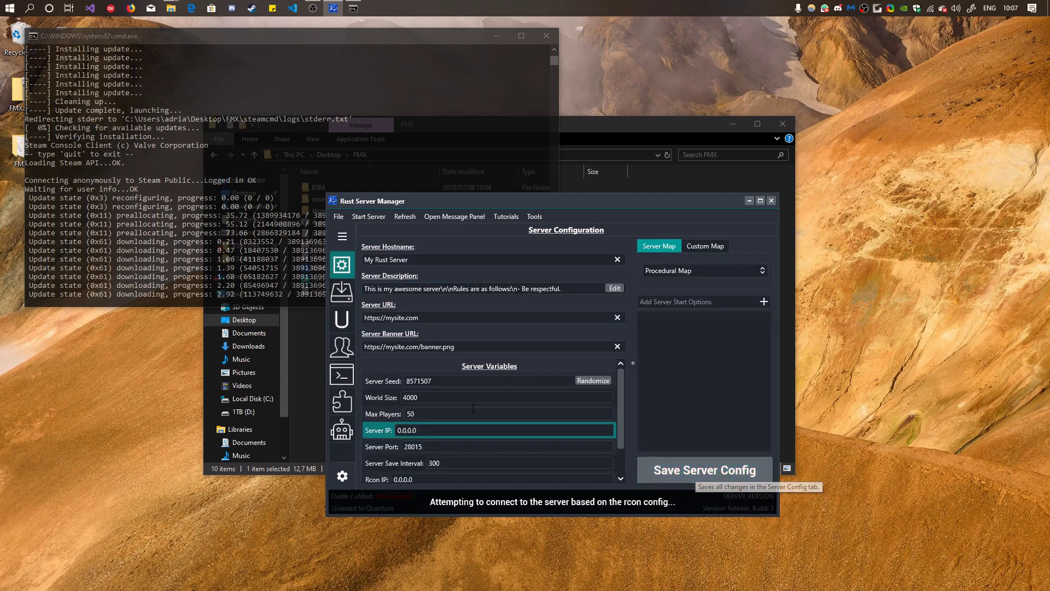
Examine the line-break codes in the server description, the server URL, the banner URL and the server seed.
drag(441, 290, 522, 290)
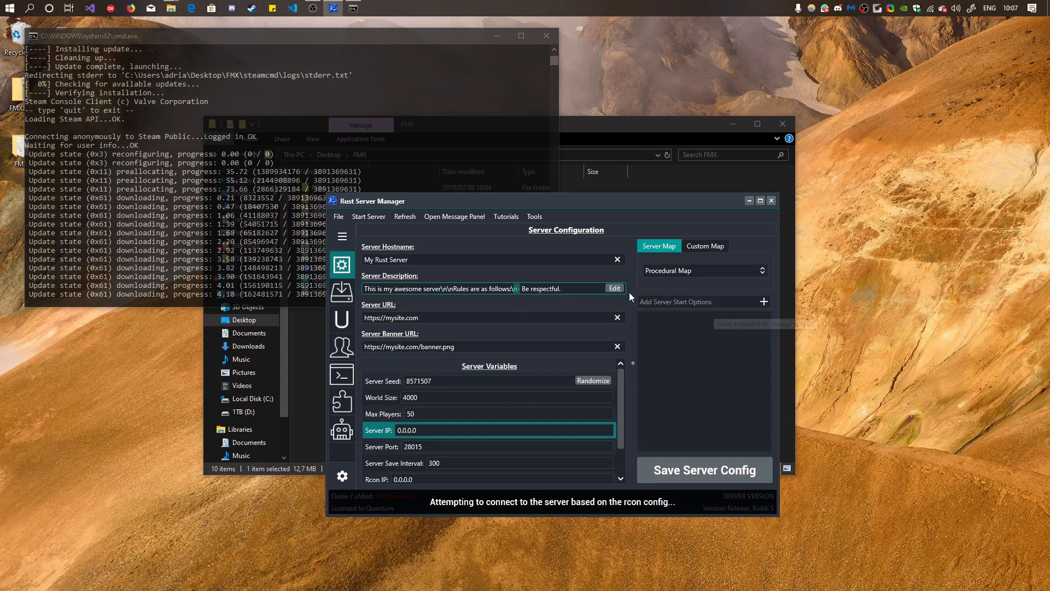
click(533, 289)
click(485, 315)
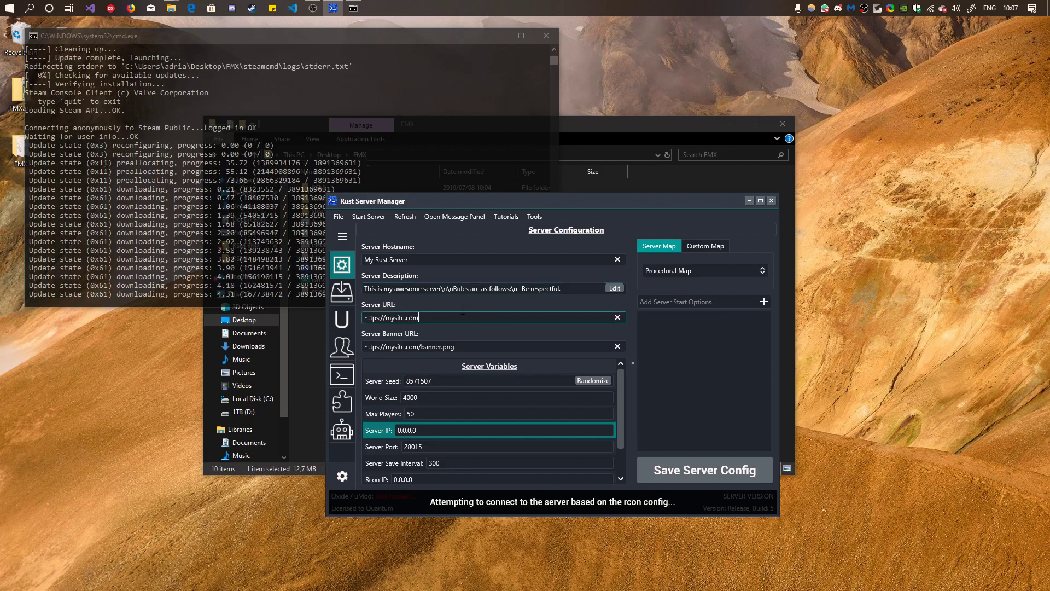
click(393, 288)
click(444, 289)
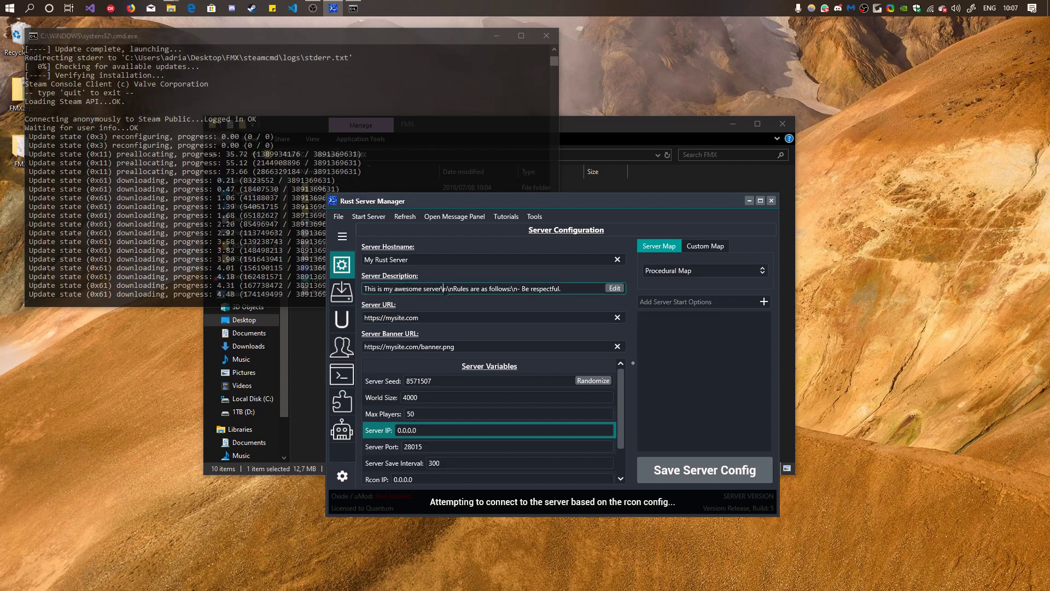
click(514, 287)
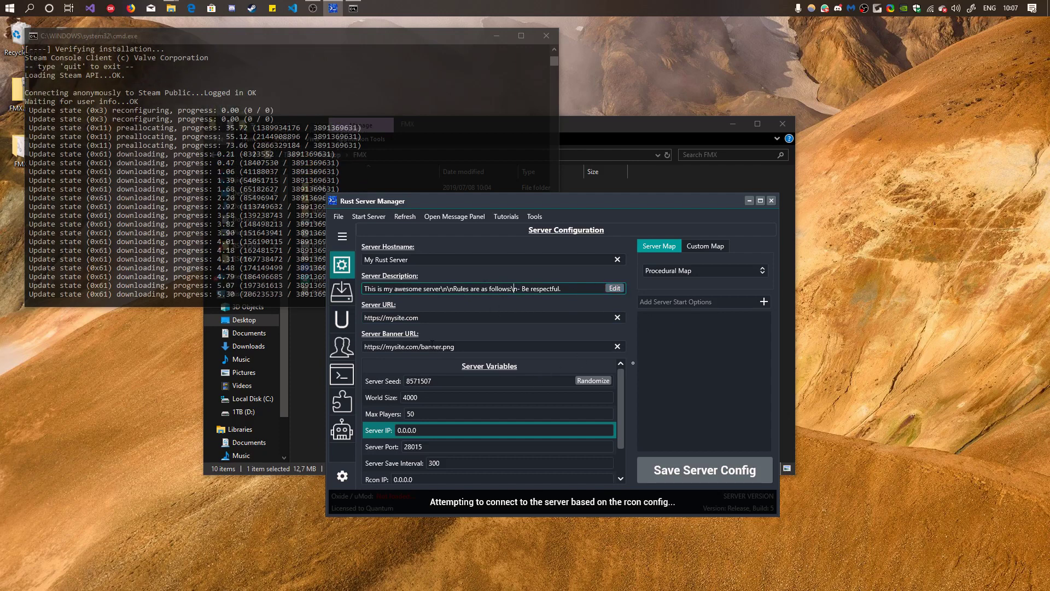
click(432, 314)
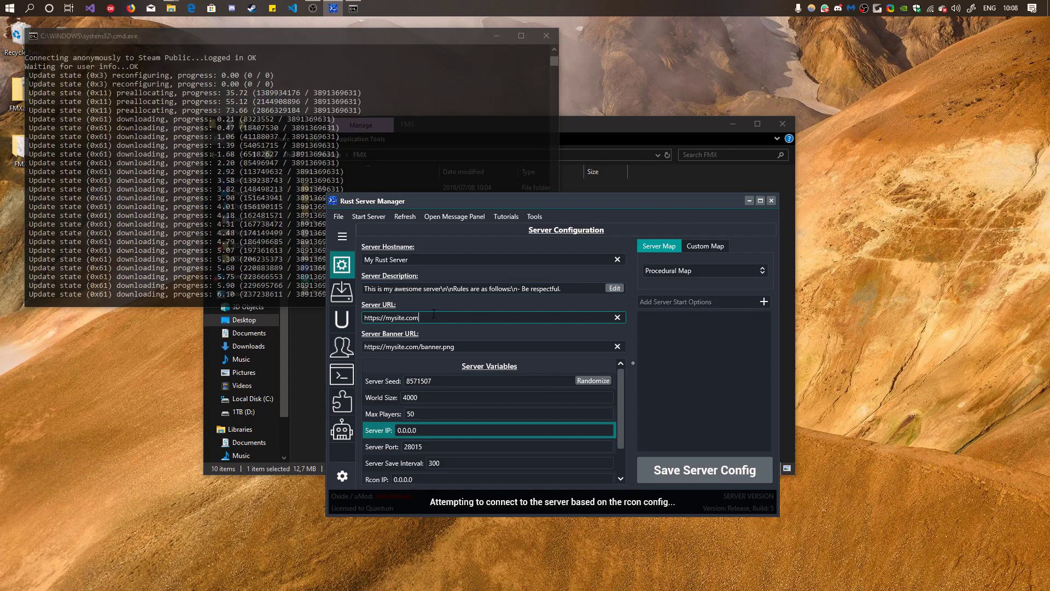
drag(461, 342, 314, 334)
click(472, 346)
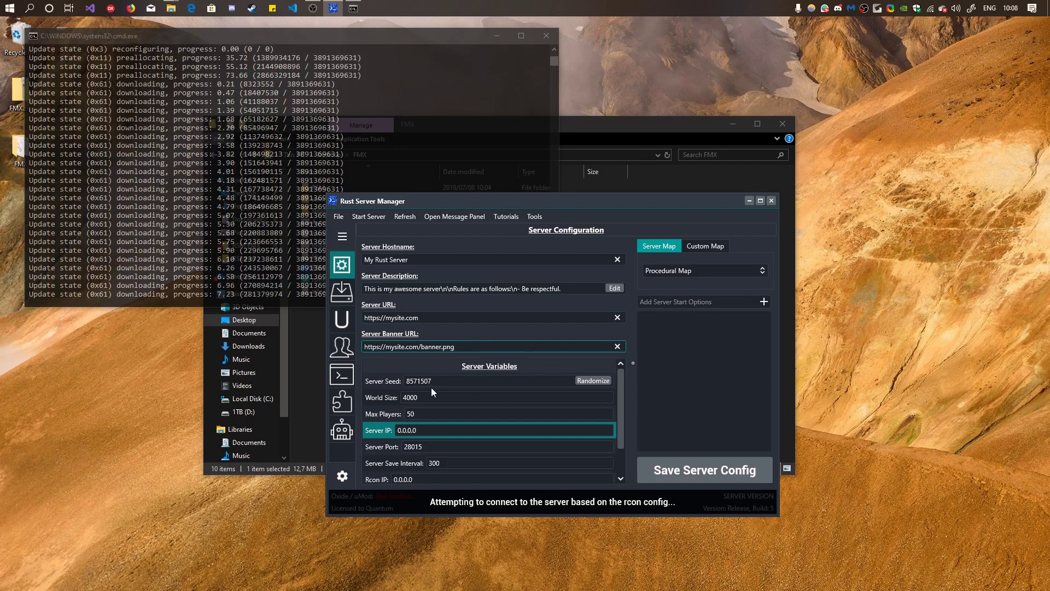
click(445, 380)
drag(445, 381, 369, 368)
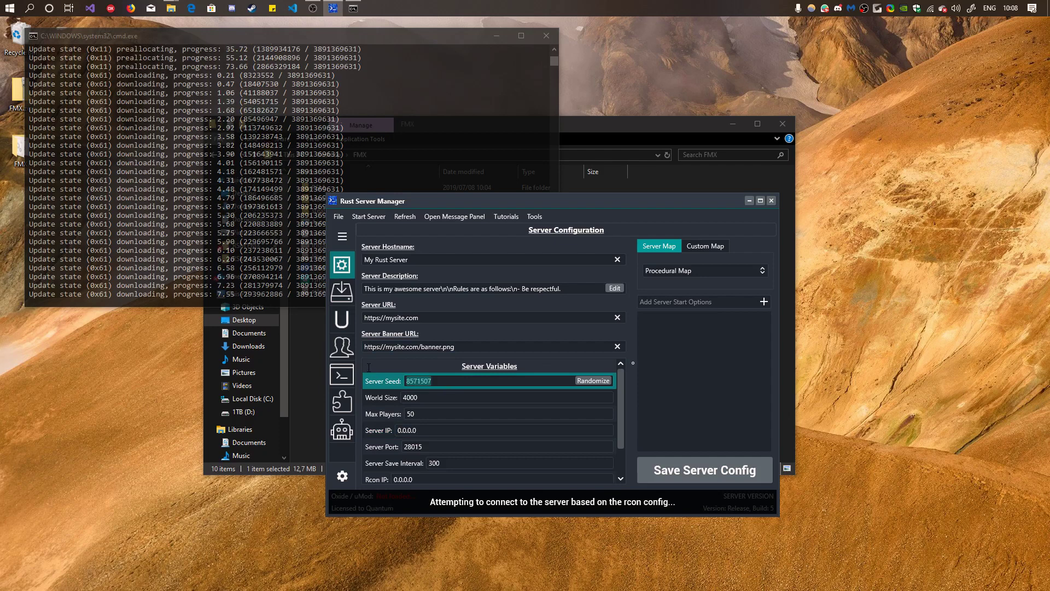
Try the Barren and HapisIsland server maps, and return the selection to Procedural Map.
click(710, 270)
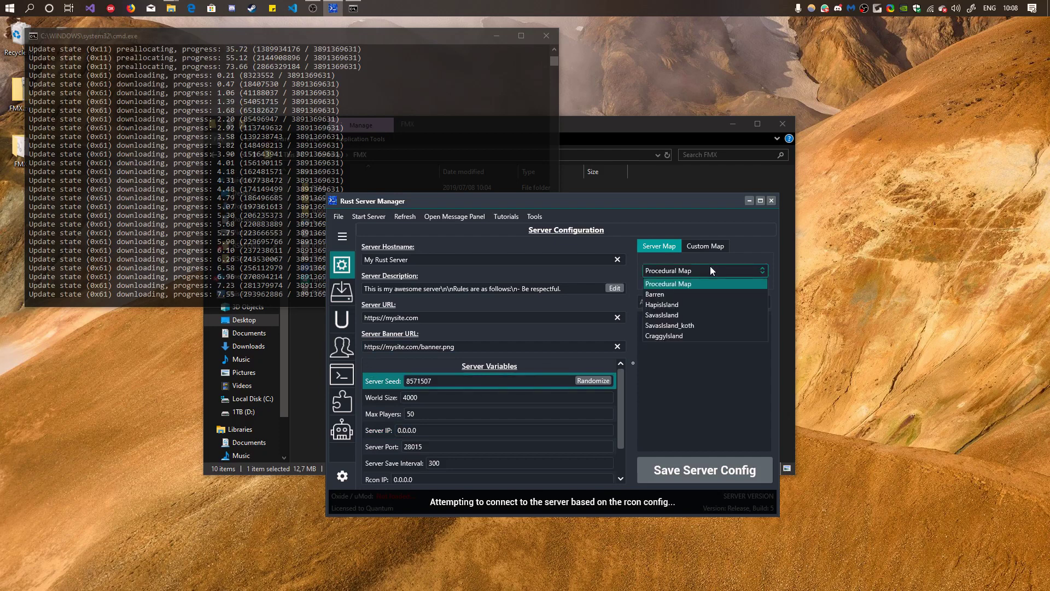
click(668, 293)
click(677, 272)
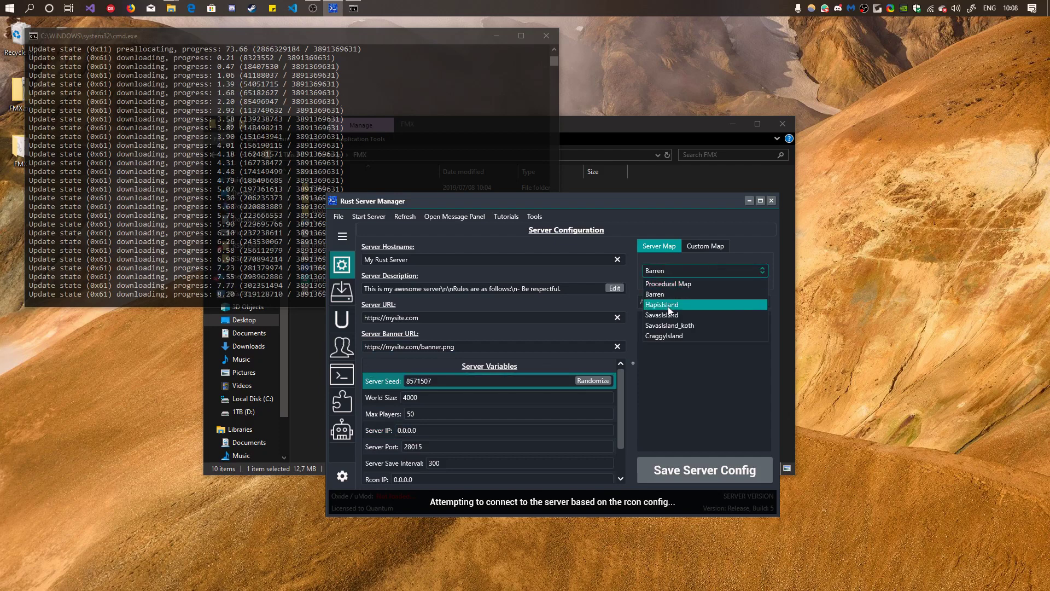
click(669, 304)
click(677, 274)
click(670, 282)
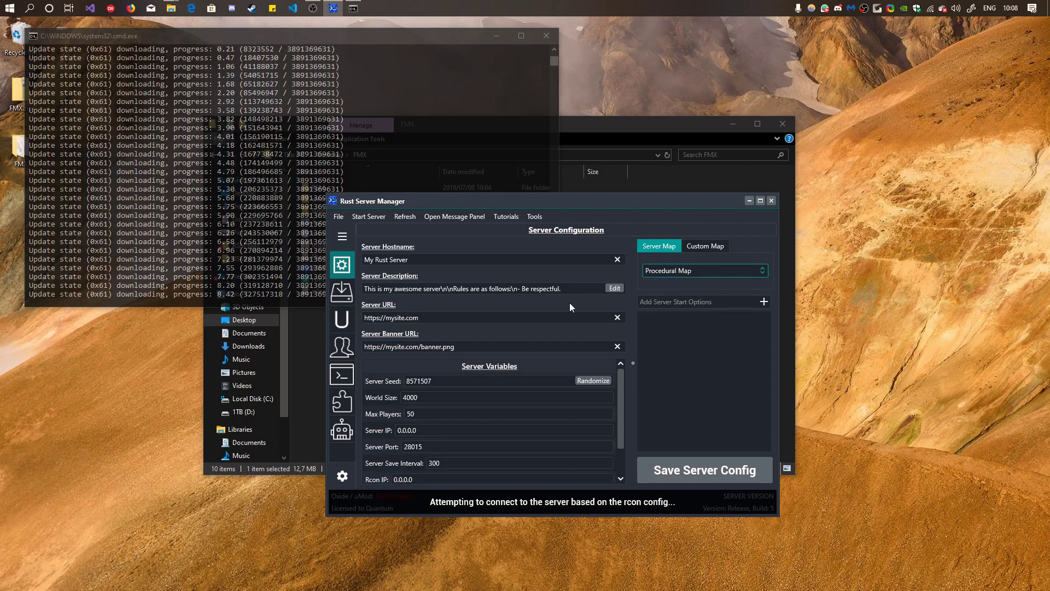
Examine the server seed and world size variables that determine the procedural map.
click(430, 403)
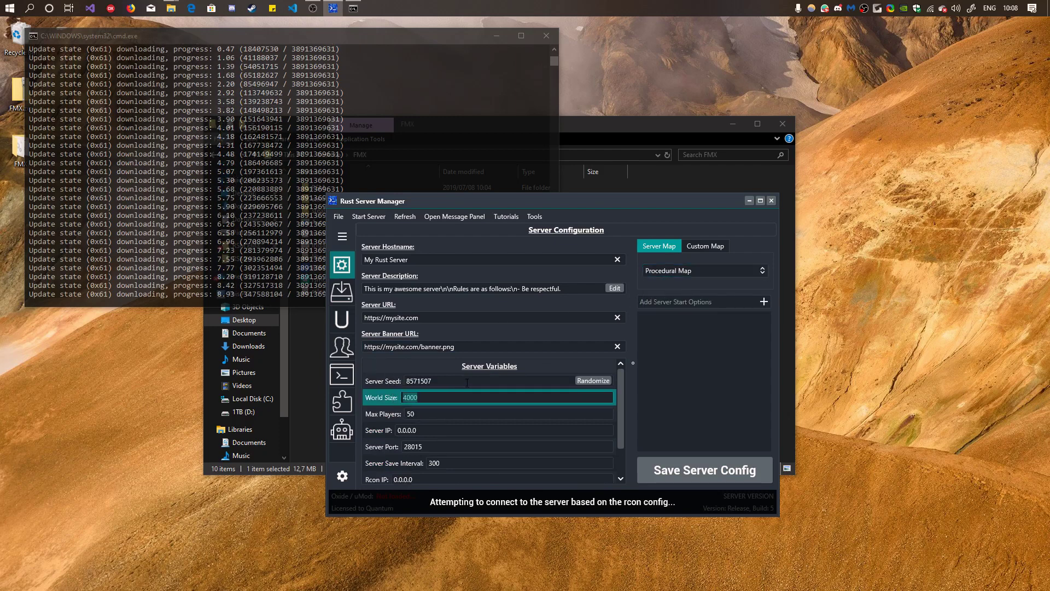
click(391, 381)
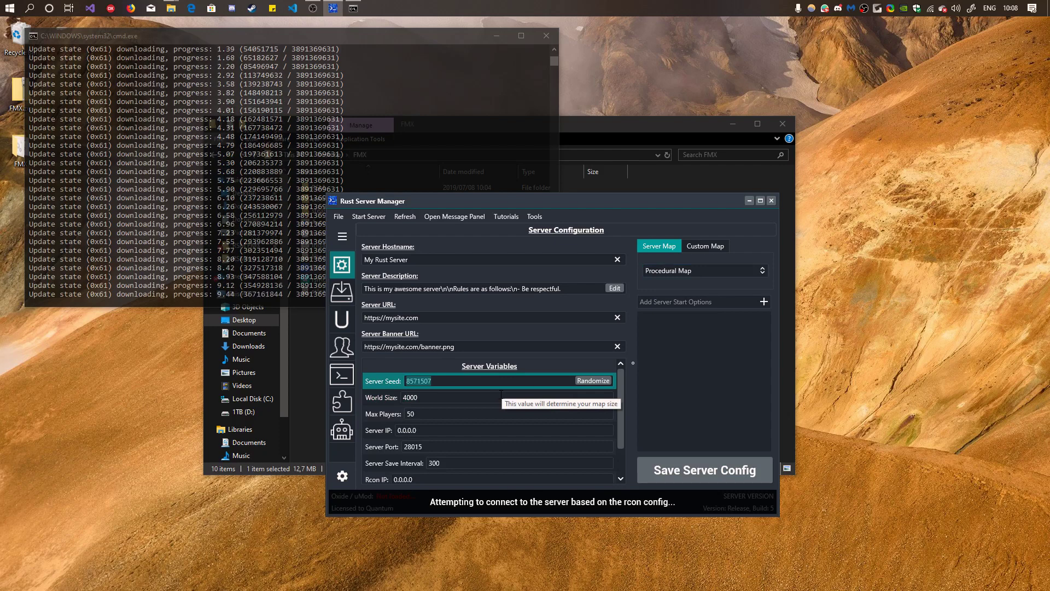
click(433, 398)
drag(426, 400, 373, 401)
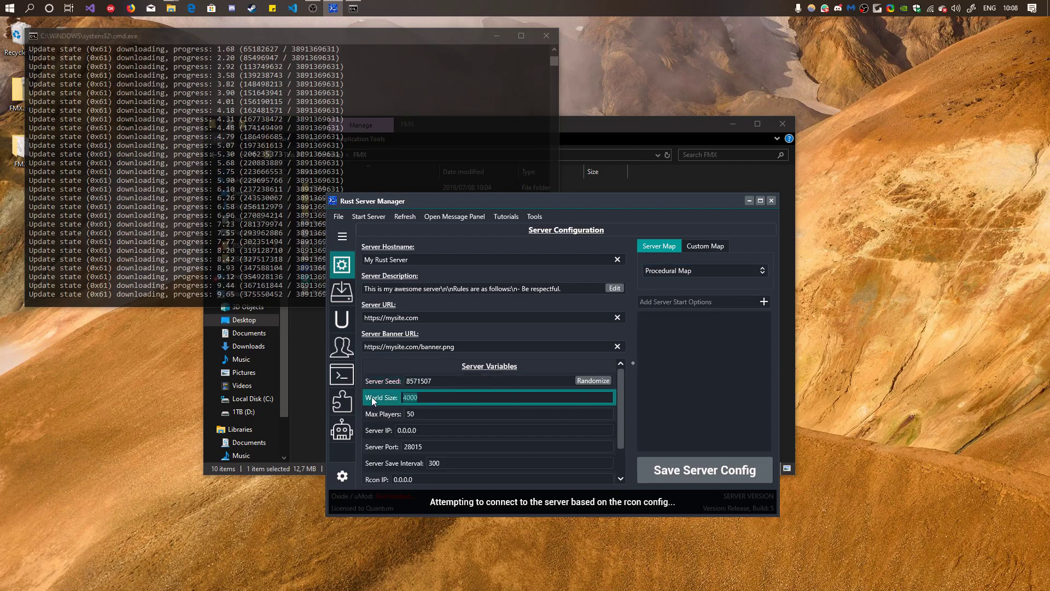
click(467, 410)
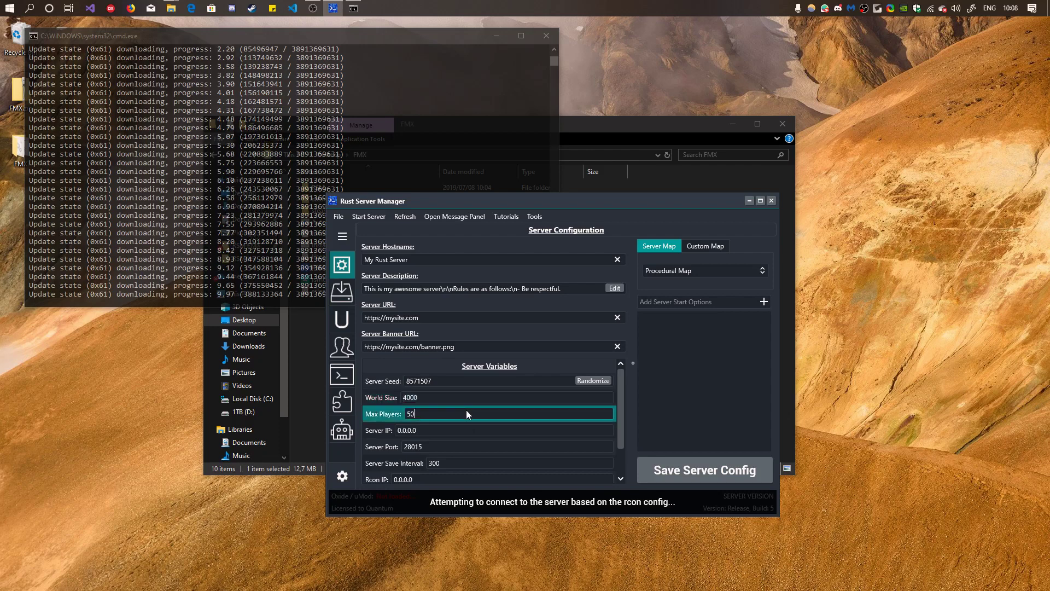
click(462, 400)
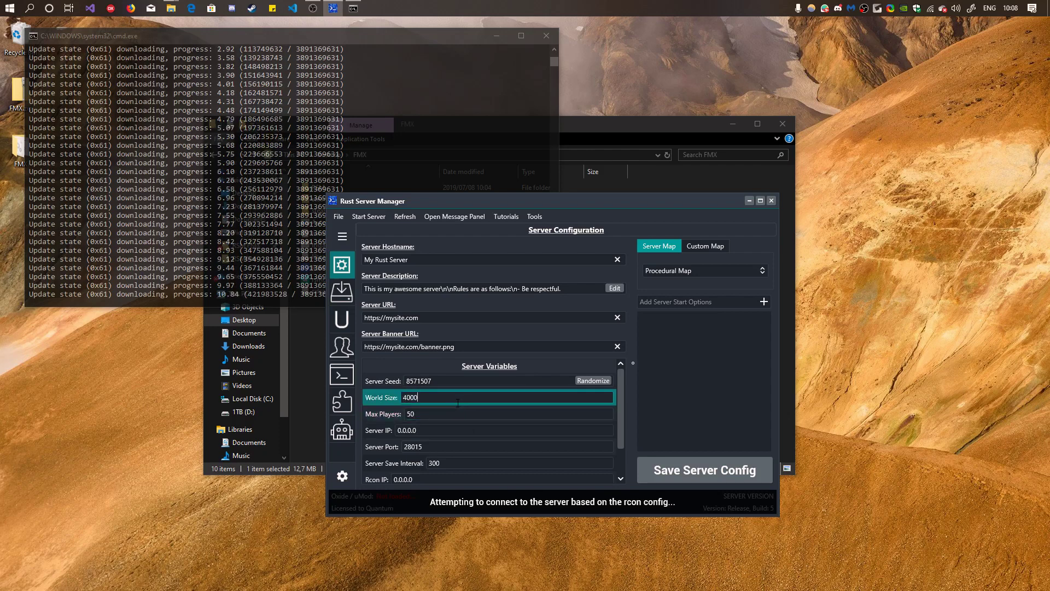
drag(438, 396, 394, 400)
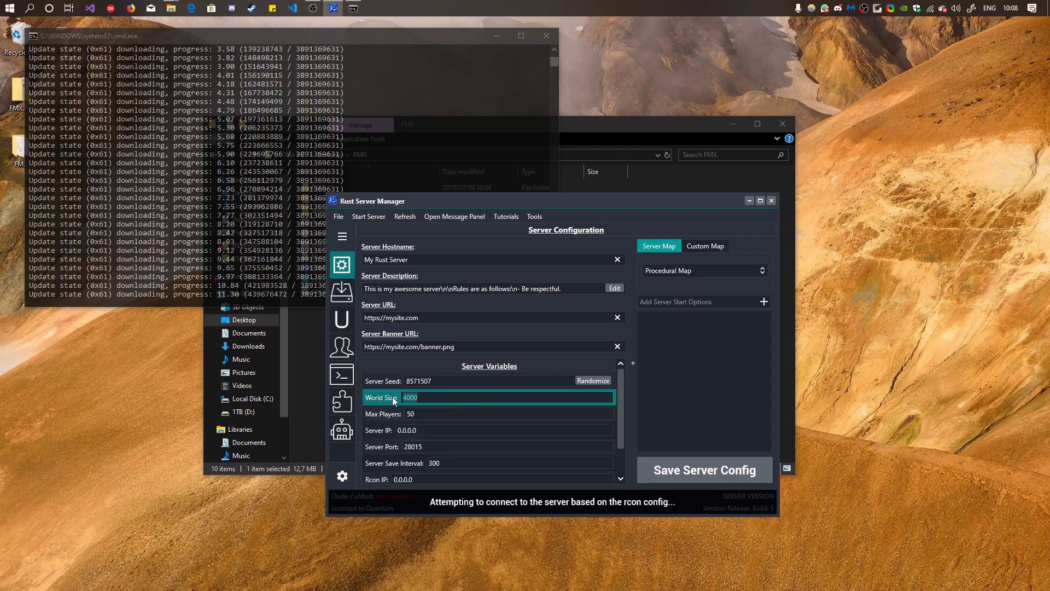
Set the maximum players to 10 and save the server configuration.
click(433, 416)
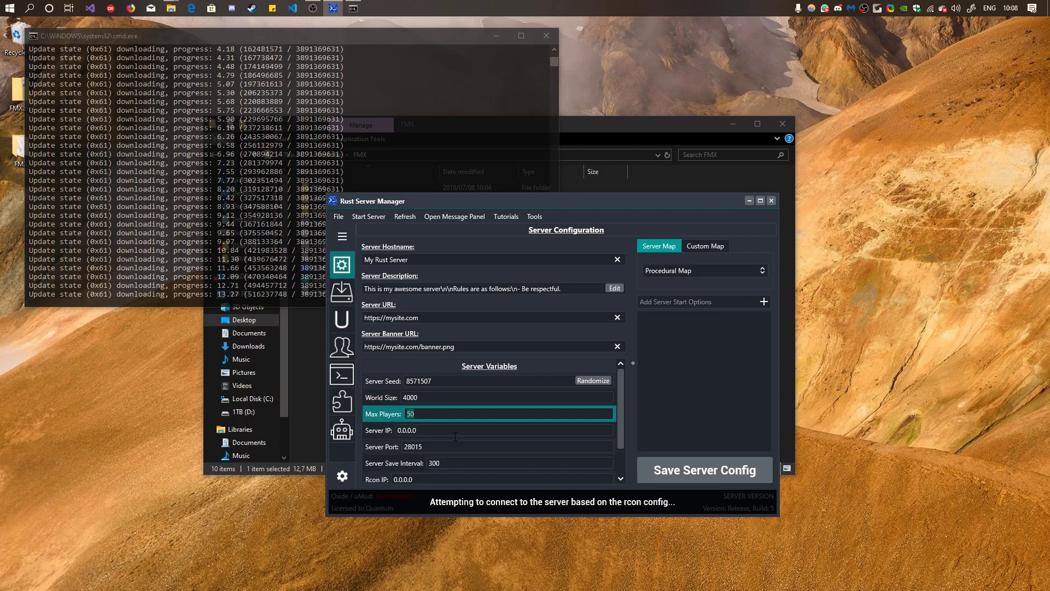
text(10)
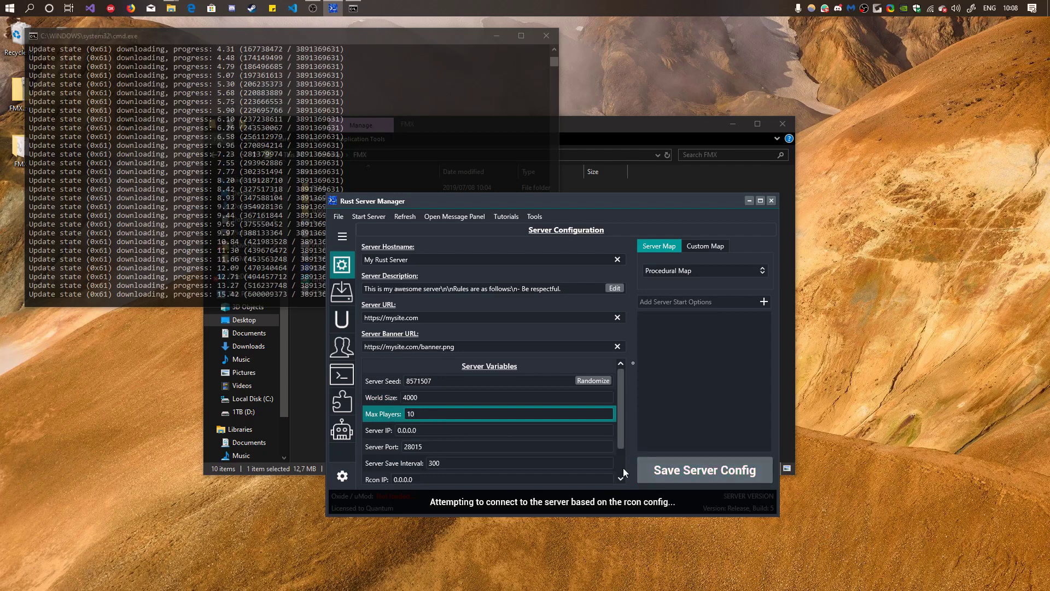
click(714, 478)
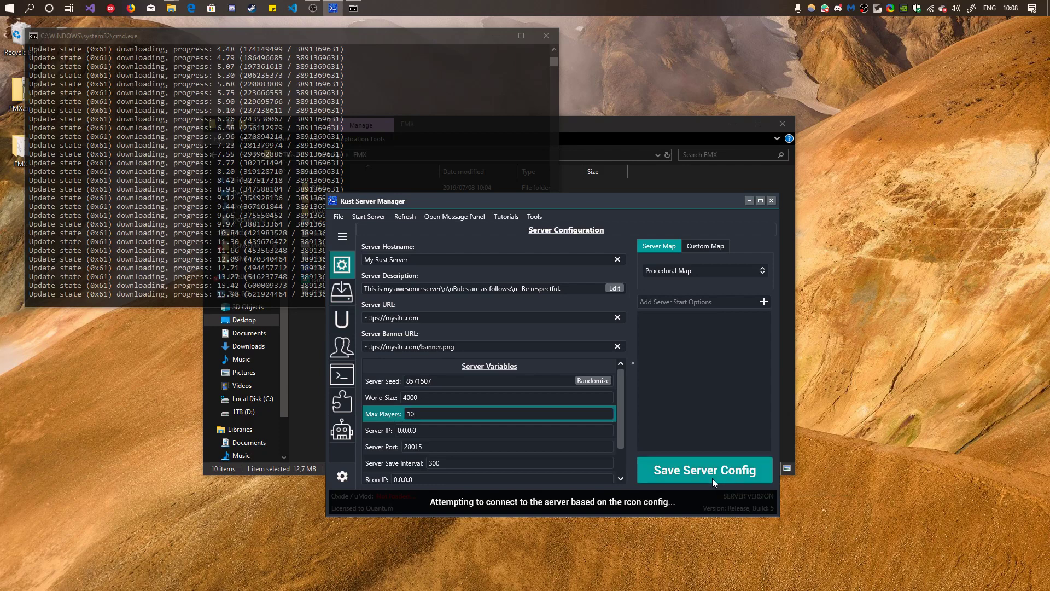
Review the server IP, port, save interval and Rcon variables, checking the explanation of the server IP setting.
click(449, 430)
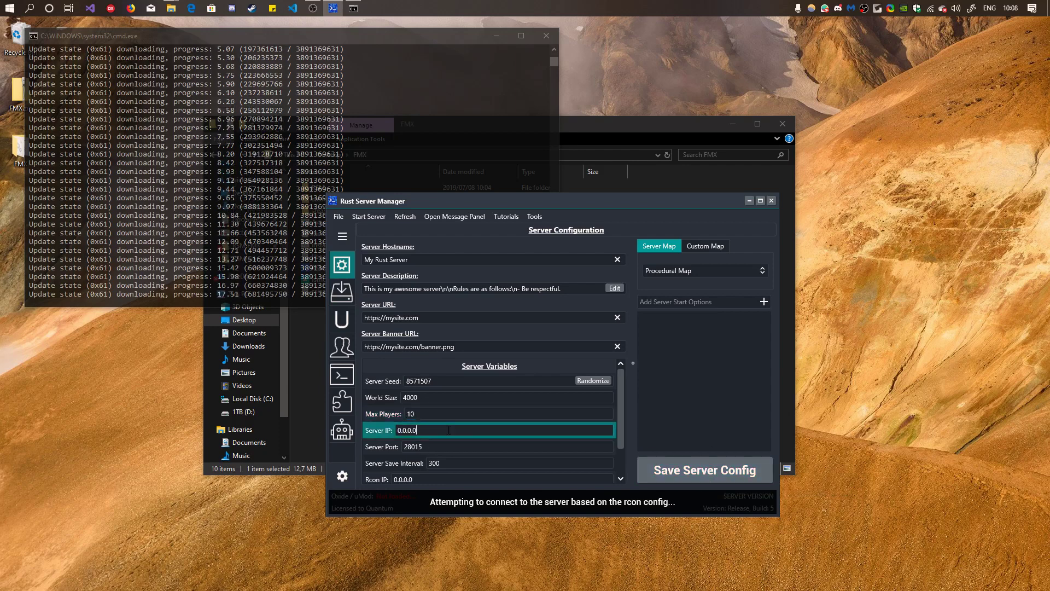
scroll(449, 430, down, 2)
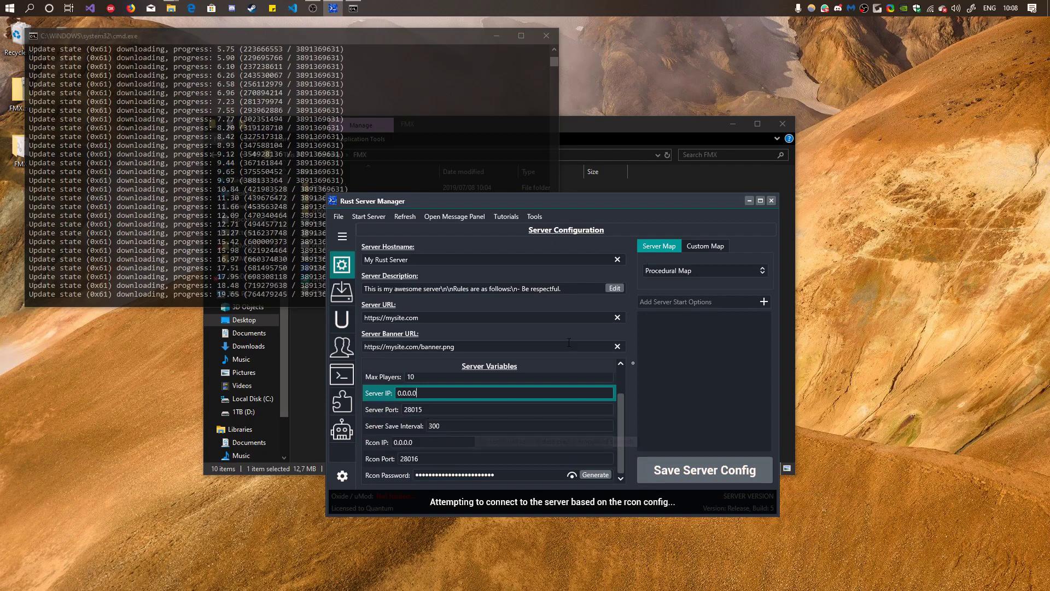
scroll(478, 365, up, 1)
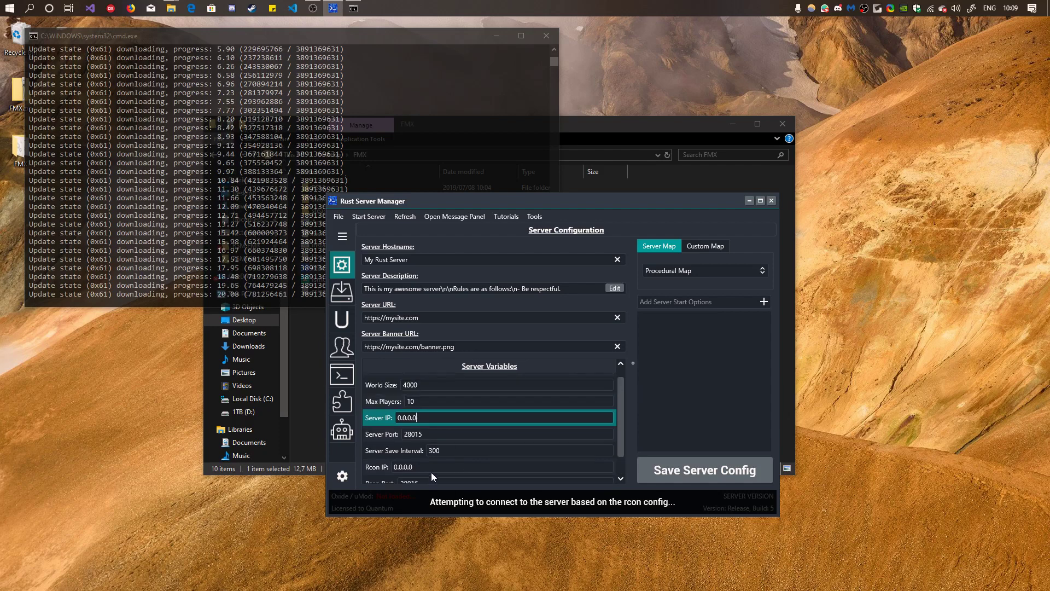
click(471, 451)
click(451, 435)
click(445, 418)
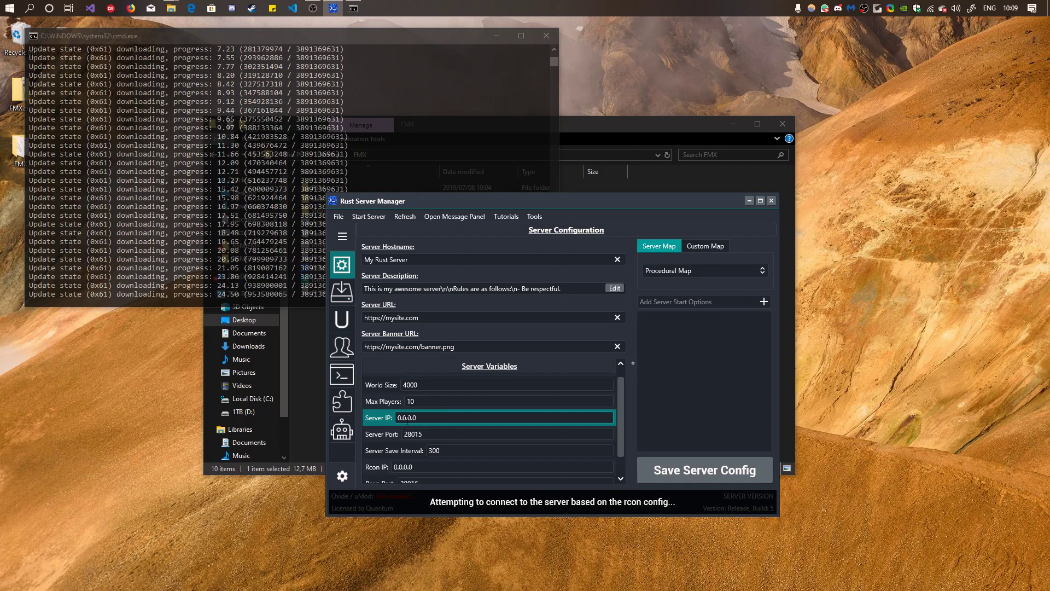
drag(420, 418, 384, 420)
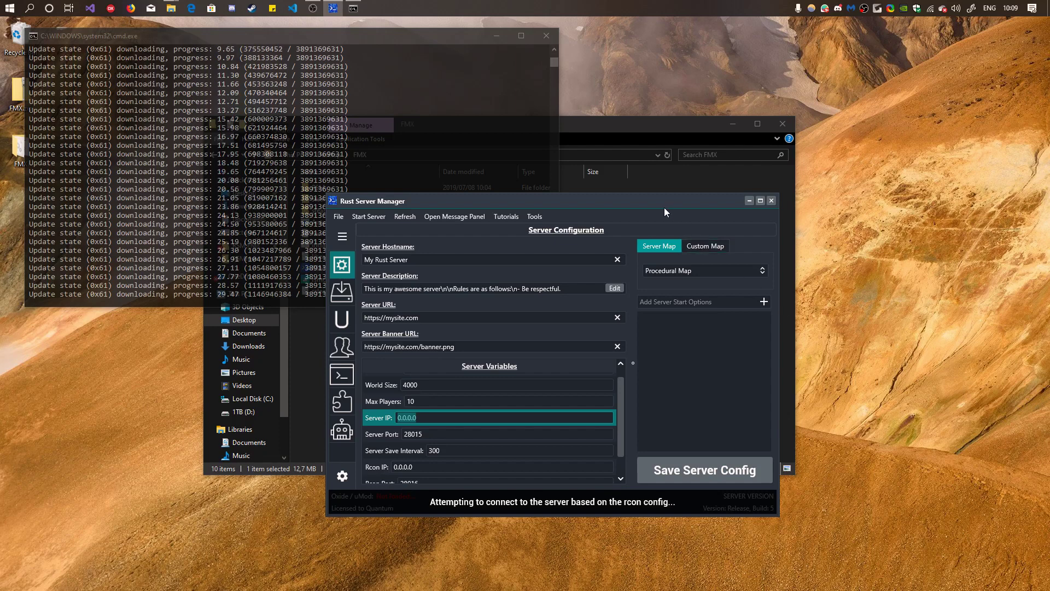
drag(708, 201, 756, 195)
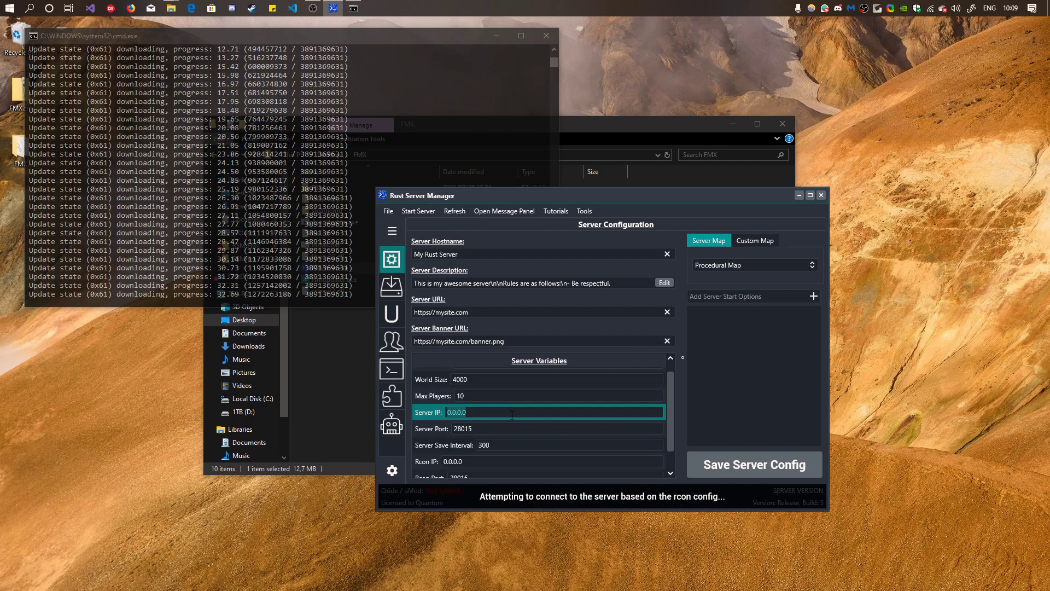
click(495, 432)
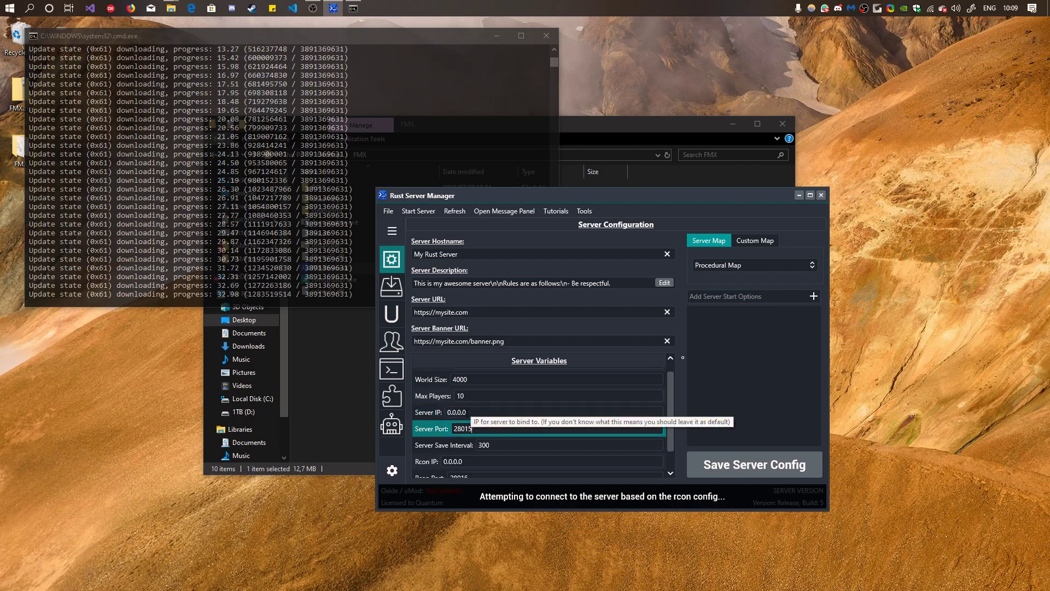
click(490, 414)
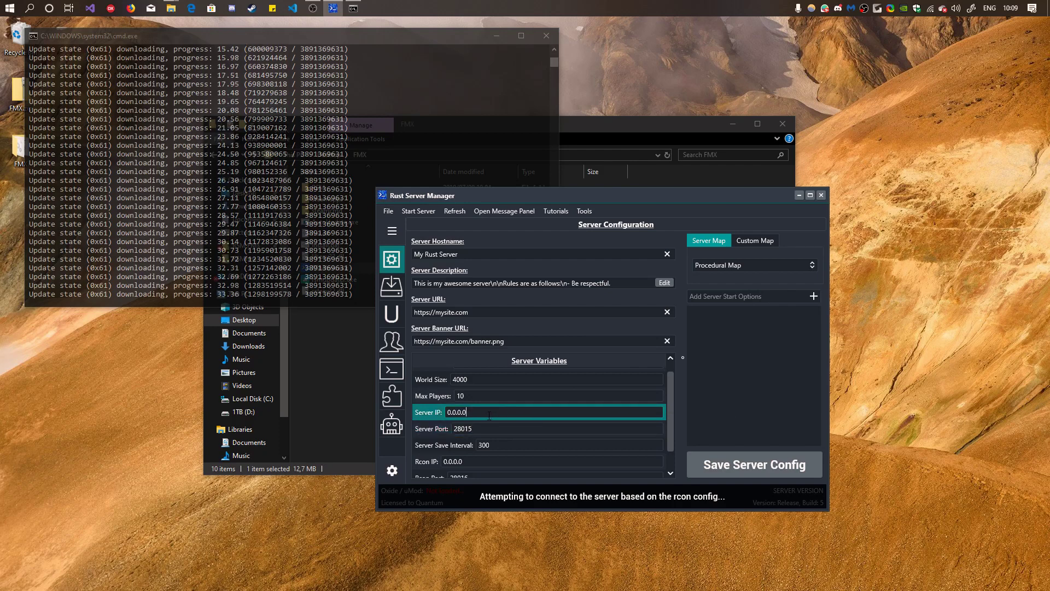
Go through the server IP, server port, save interval and Rcon IP variables, highlighting their values.
key(ctrl+a)
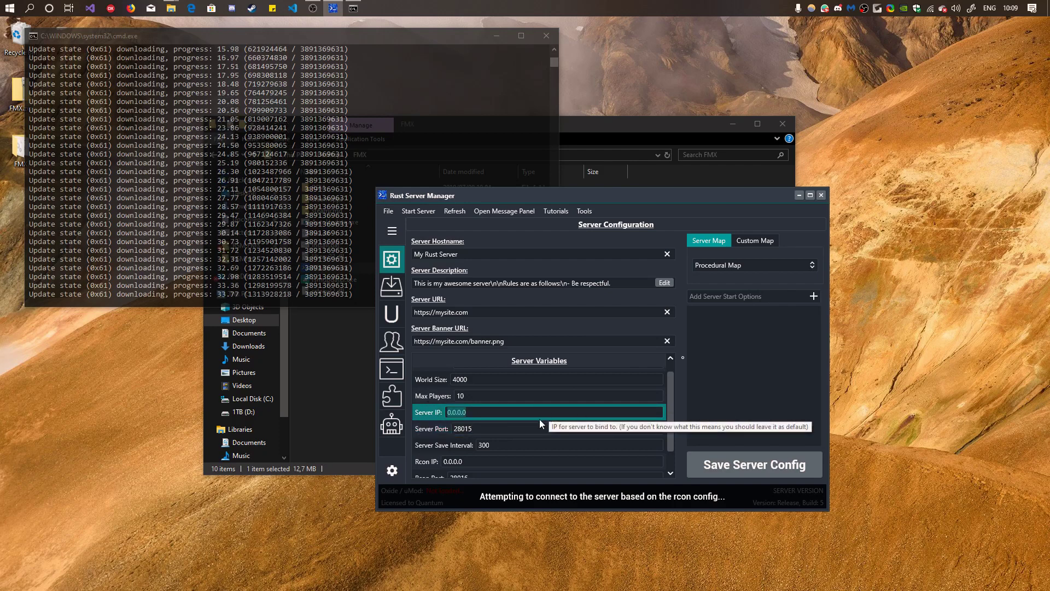
click(529, 427)
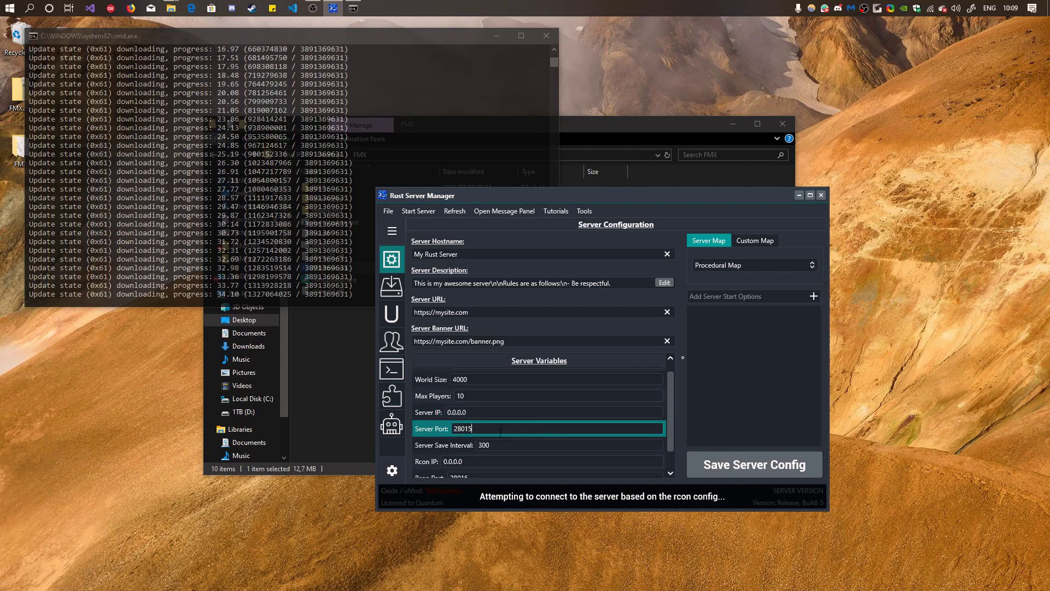
drag(500, 432, 453, 430)
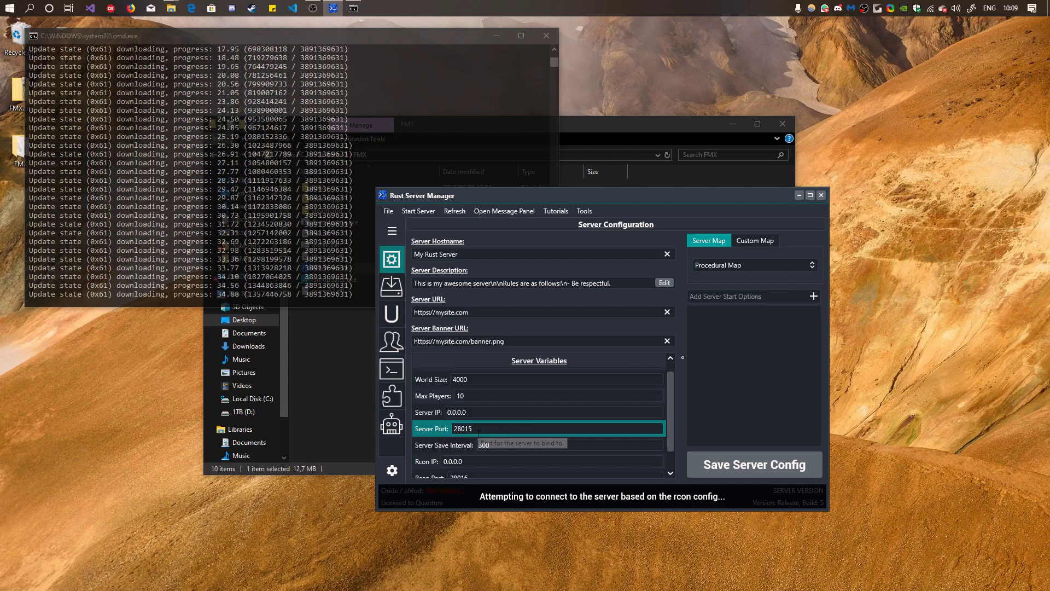
click(514, 445)
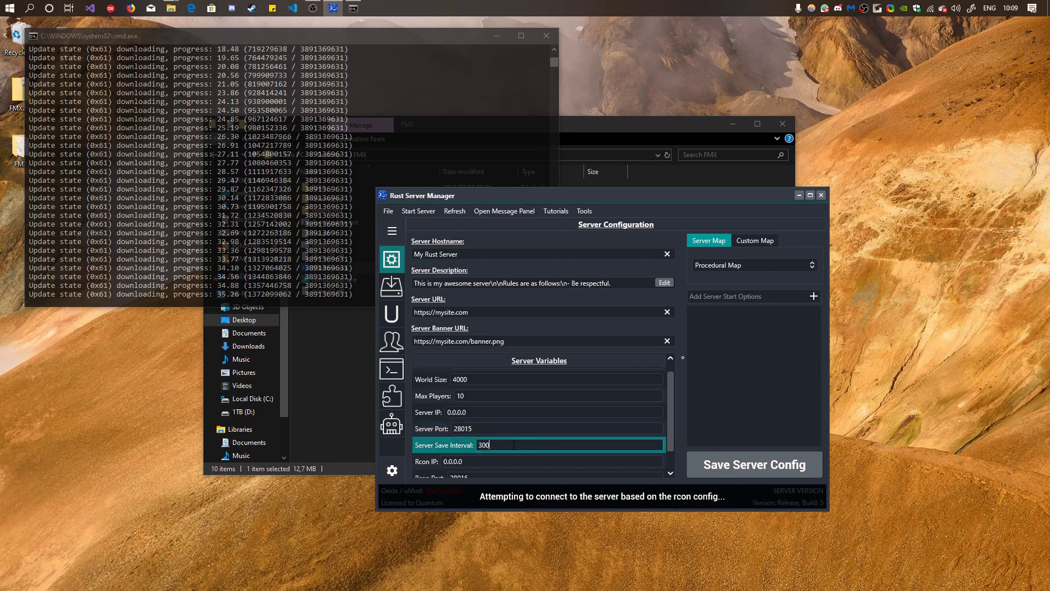
scroll(514, 444, down, 1)
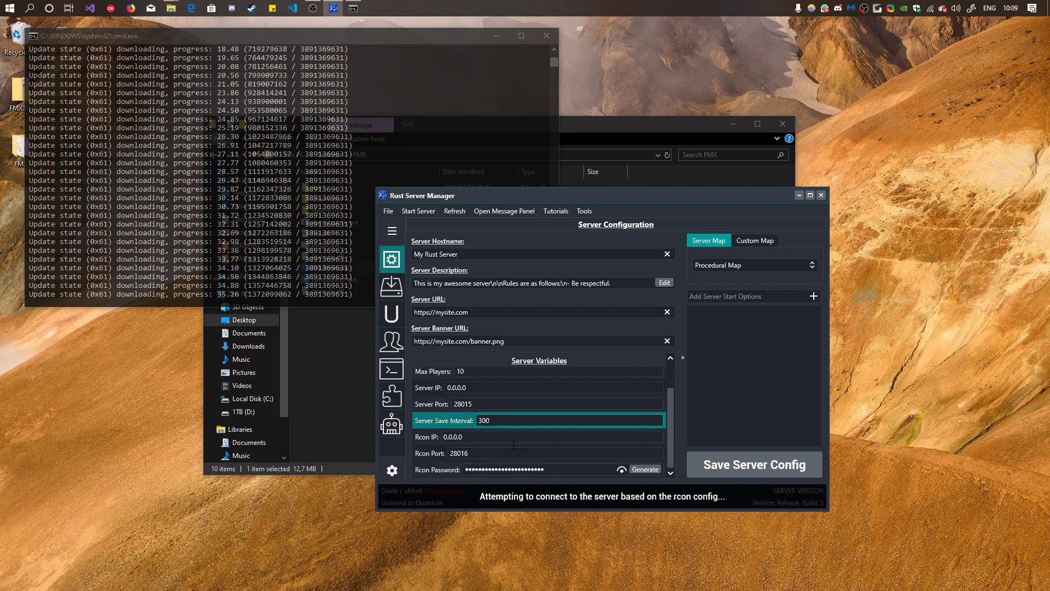
click(484, 433)
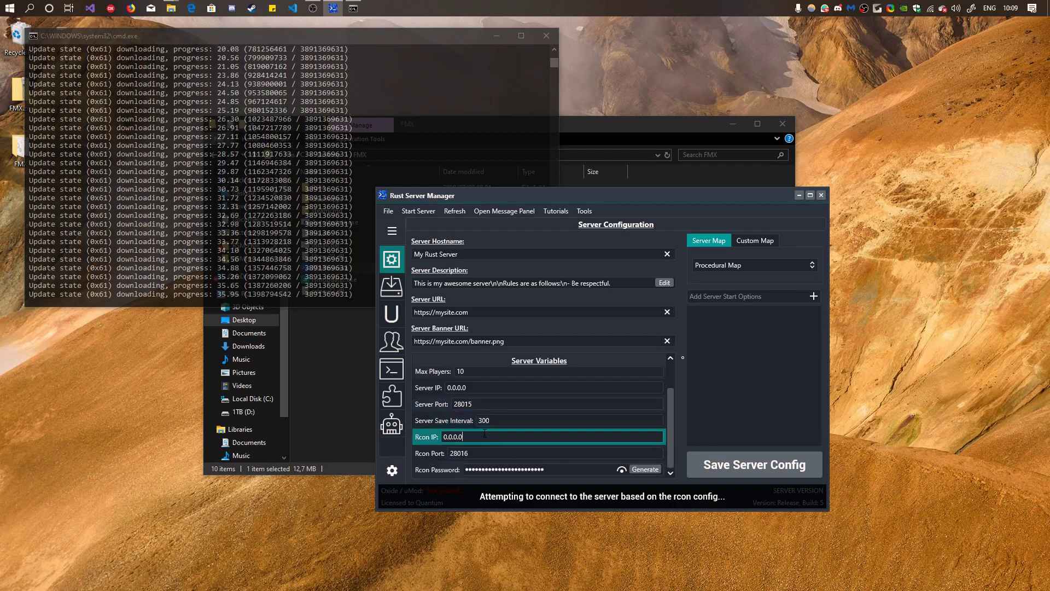
click(510, 422)
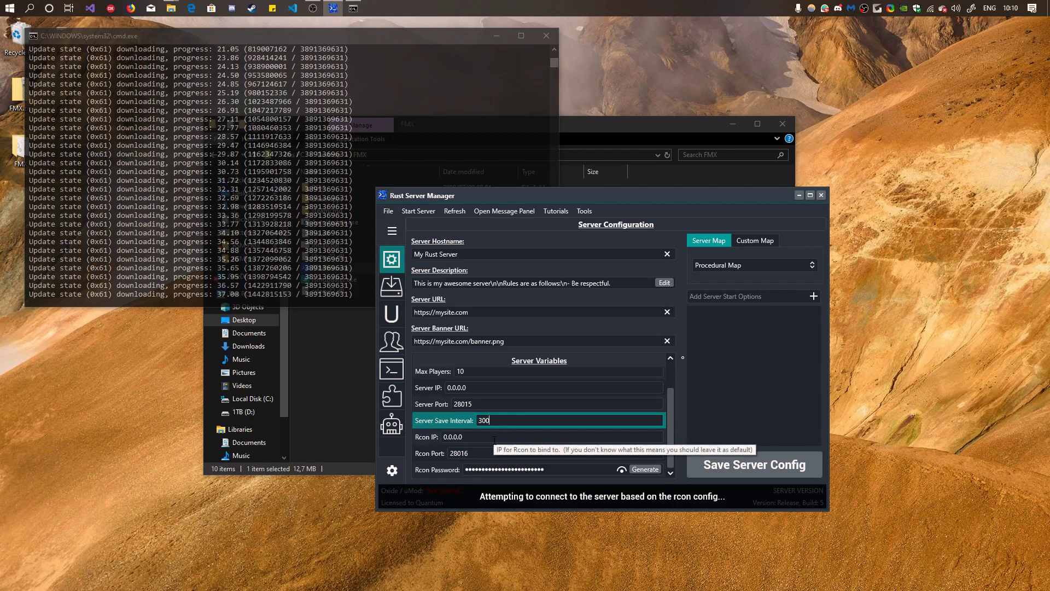
Examine the Rcon IP and Rcon port variables, comparing the Rcon port with the server port.
click(494, 439)
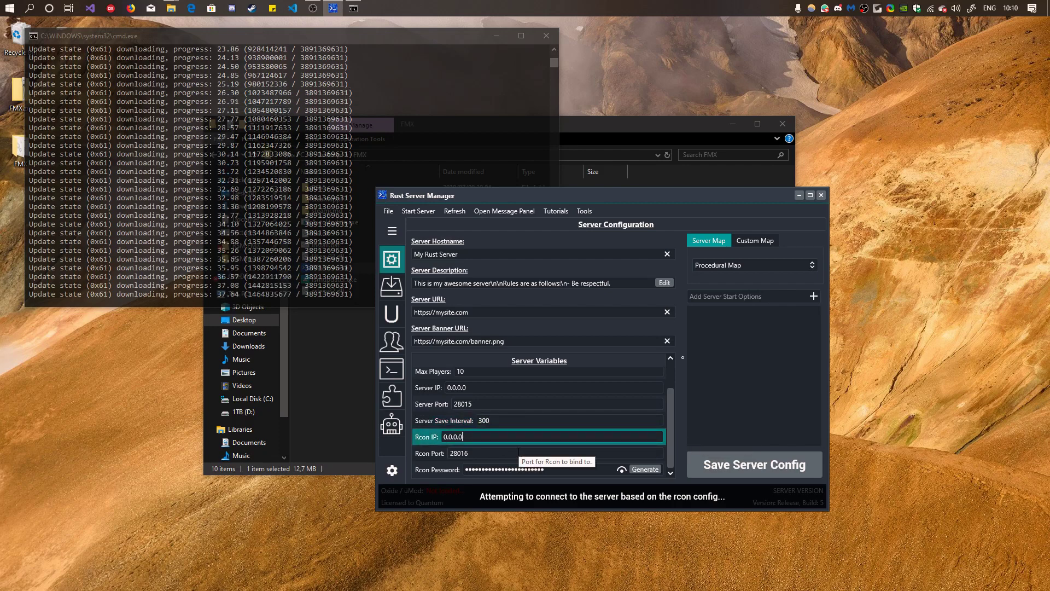
double_click(470, 441)
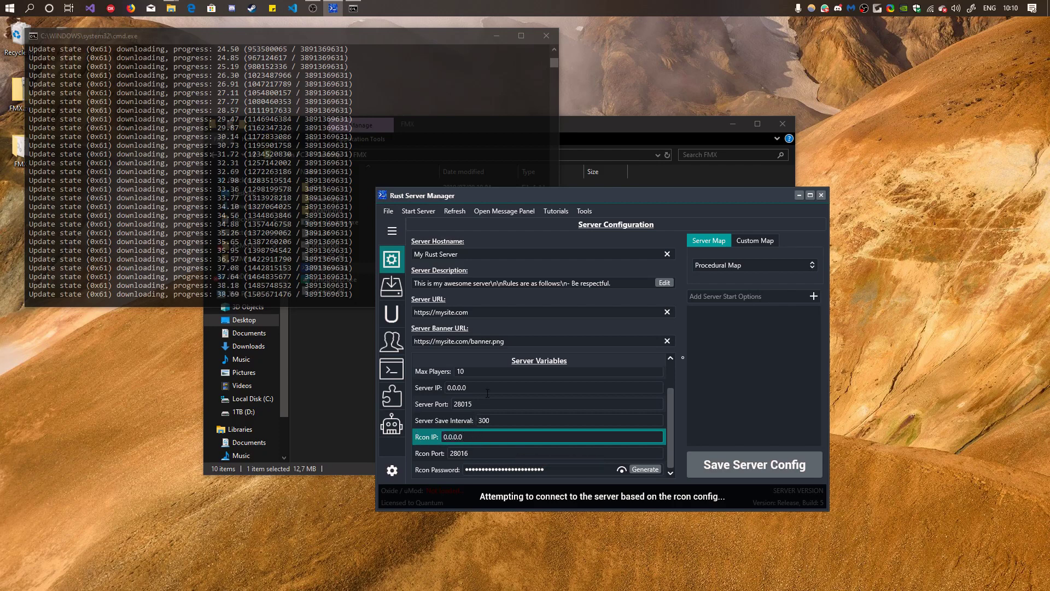
key(shift+Tab)
key(shift+Tab)
key(shift+Tab)
key(Tab)
key(Tab)
key(Tab)
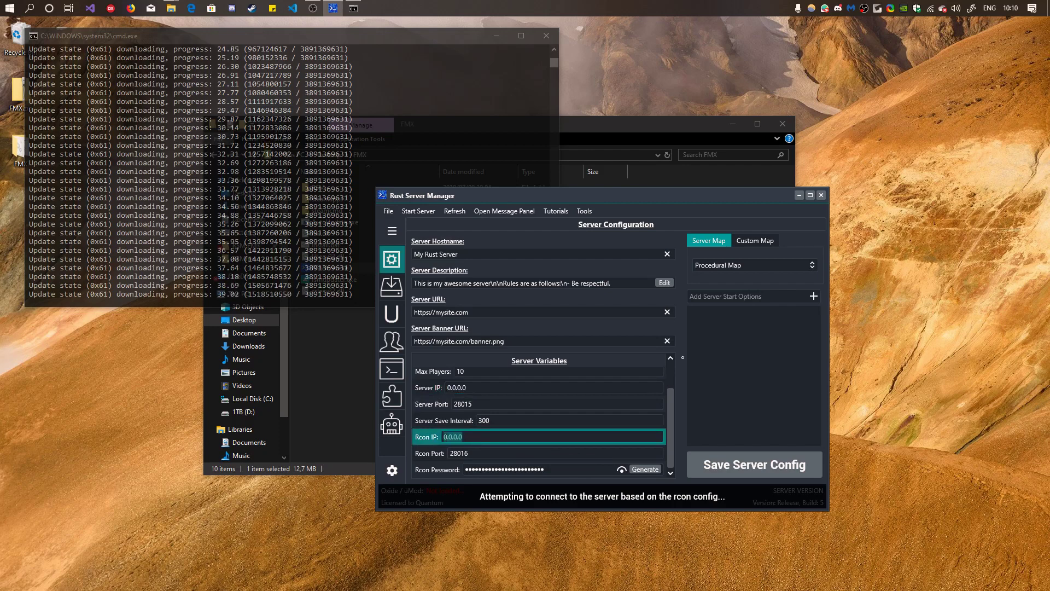
key(Tab)
key(shift+Tab)
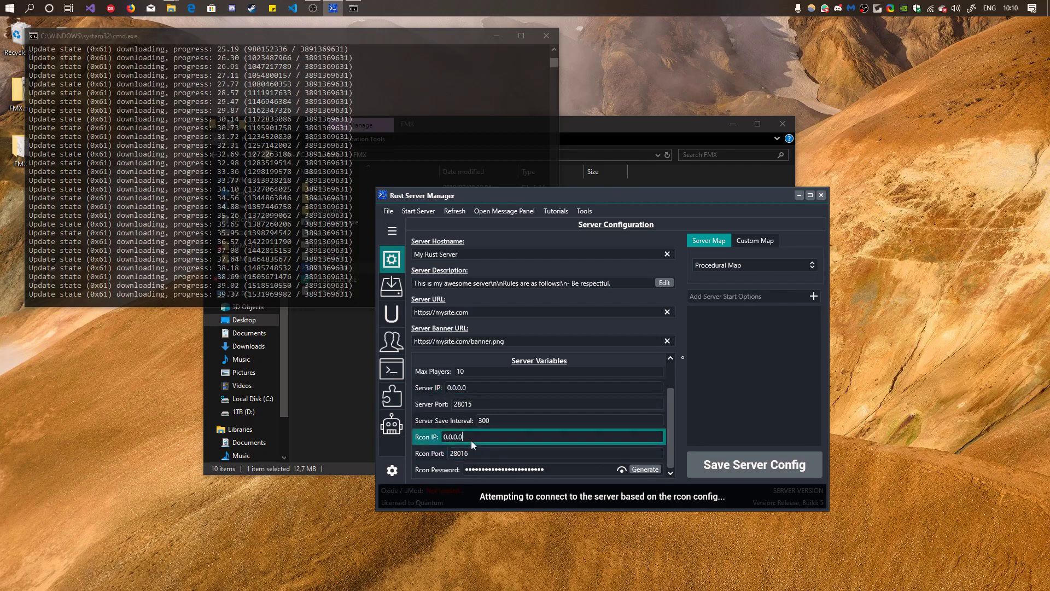
click(500, 450)
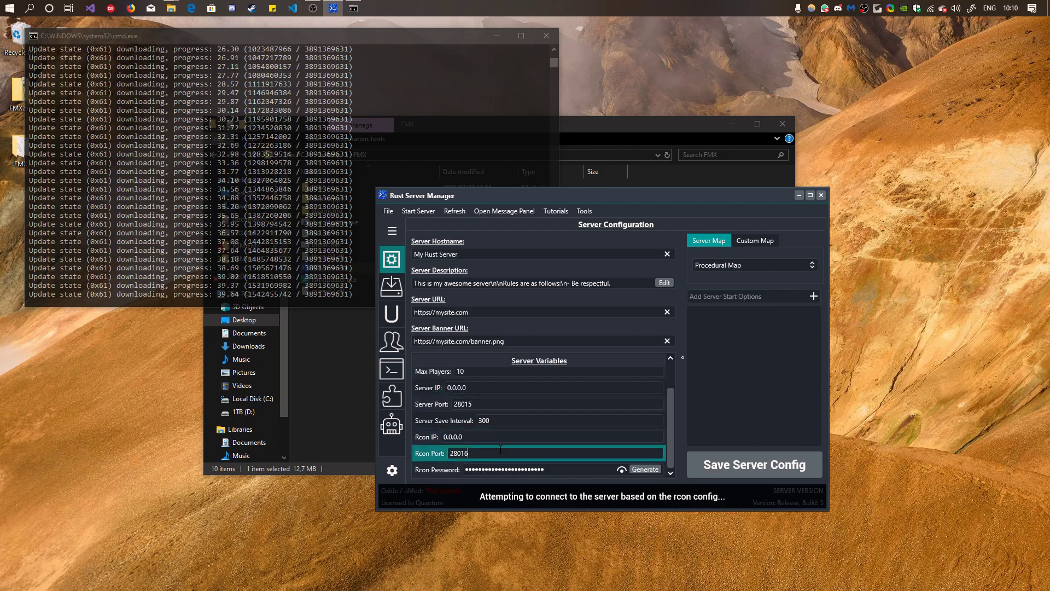
click(486, 441)
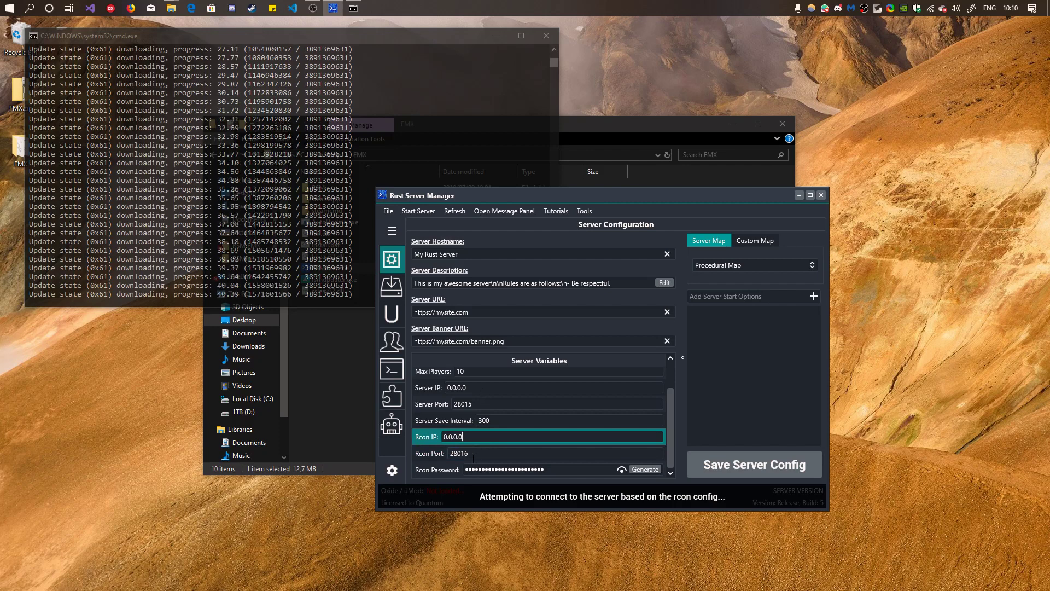
drag(479, 454, 451, 453)
click(487, 456)
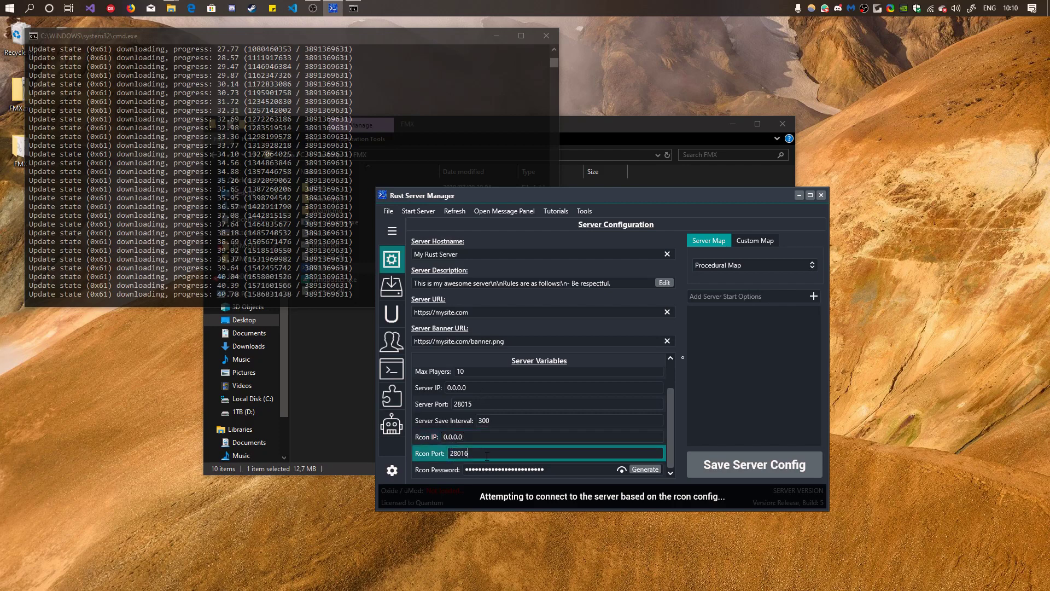
click(481, 405)
click(480, 453)
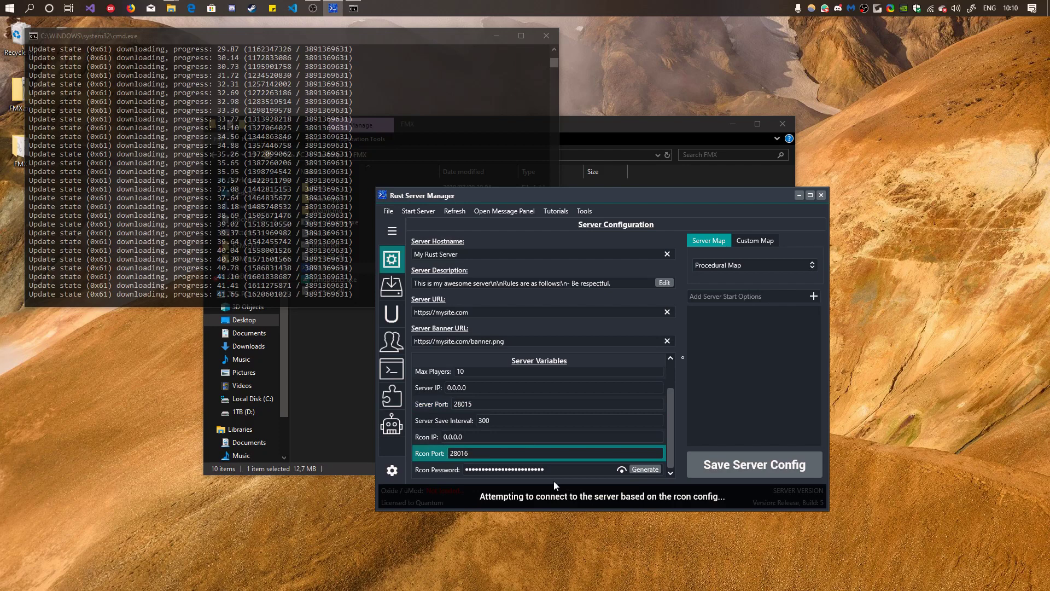
Reveal and hide the current Rcon password, and generate a new random Rcon password.
click(622, 469)
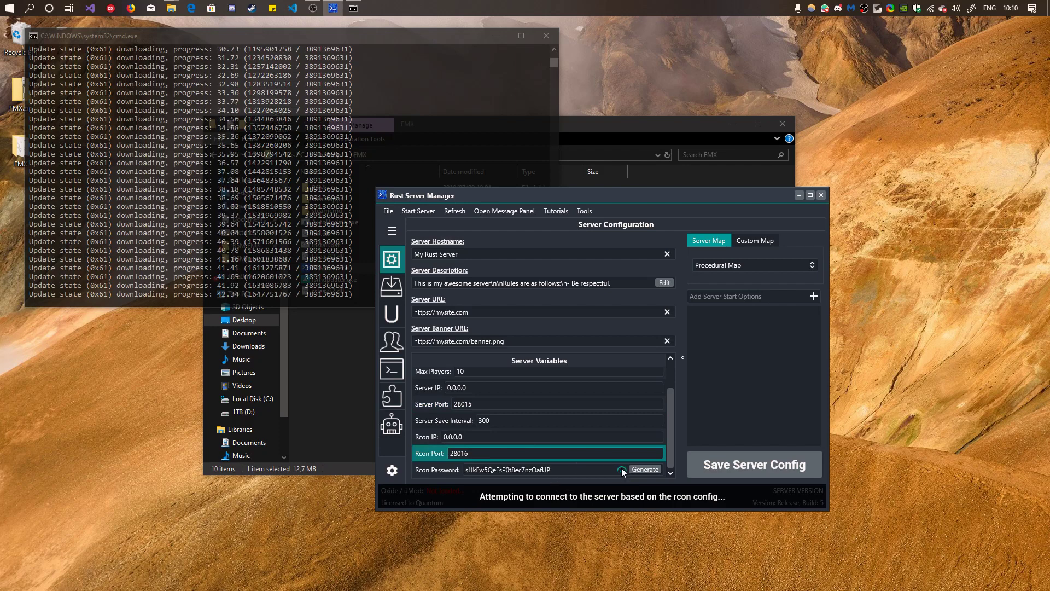
click(622, 469)
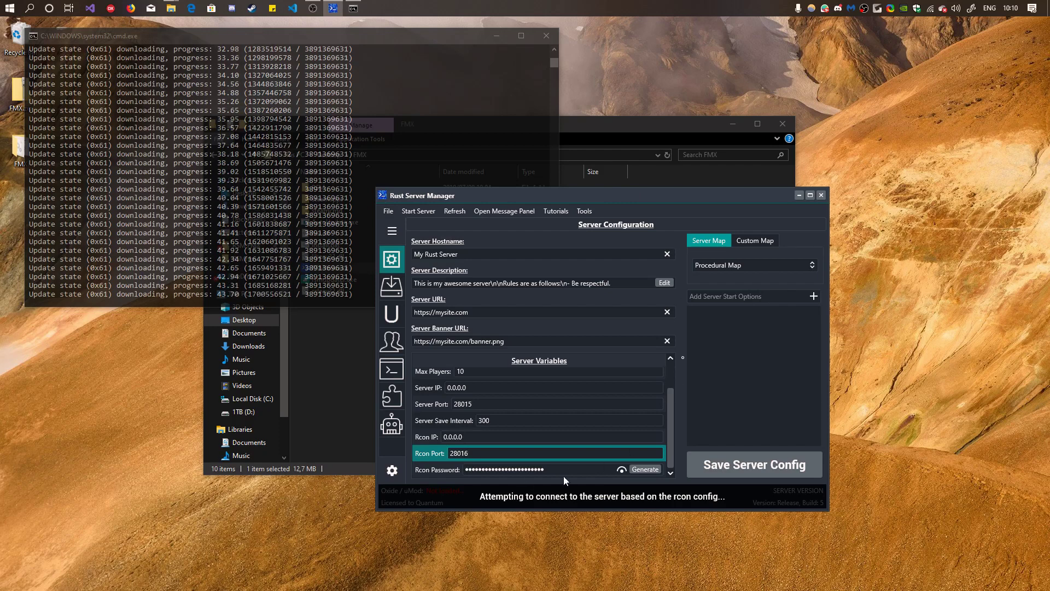
click(643, 470)
click(644, 470)
click(644, 469)
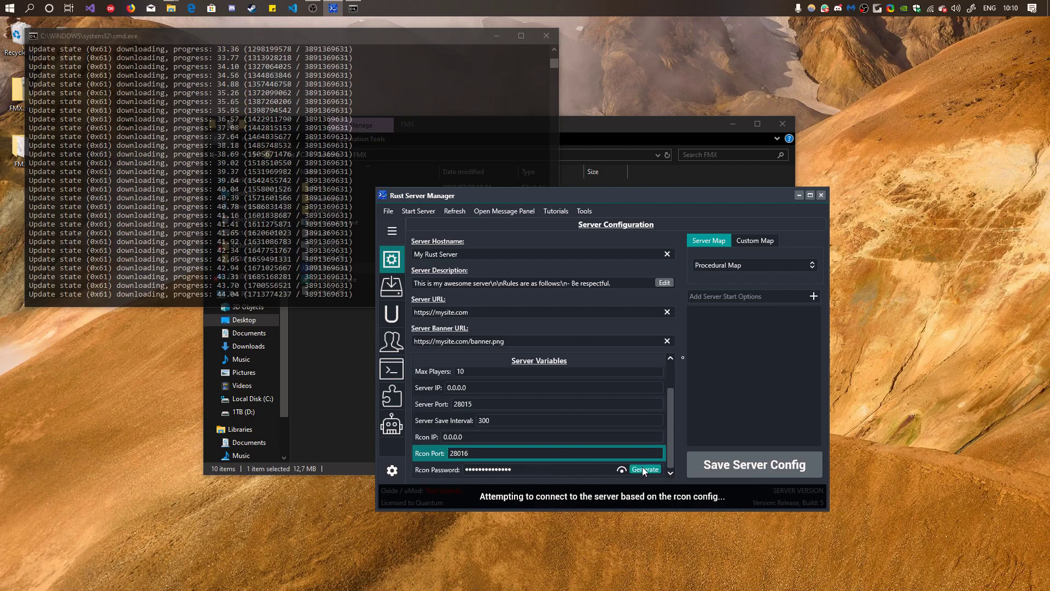
click(644, 470)
click(644, 470)
click(643, 470)
click(638, 470)
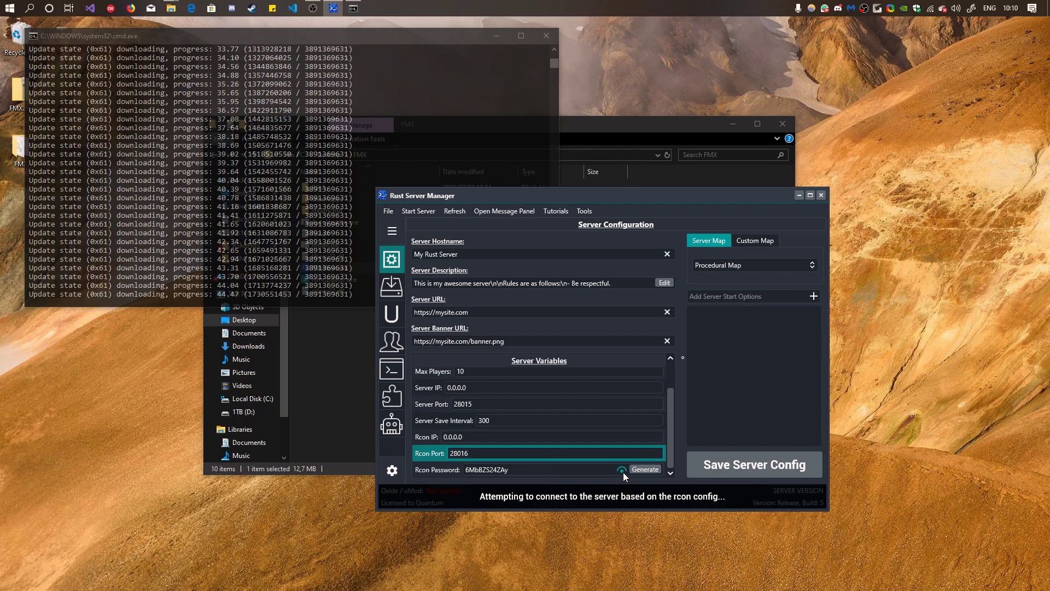
click(637, 470)
click(637, 470)
click(620, 472)
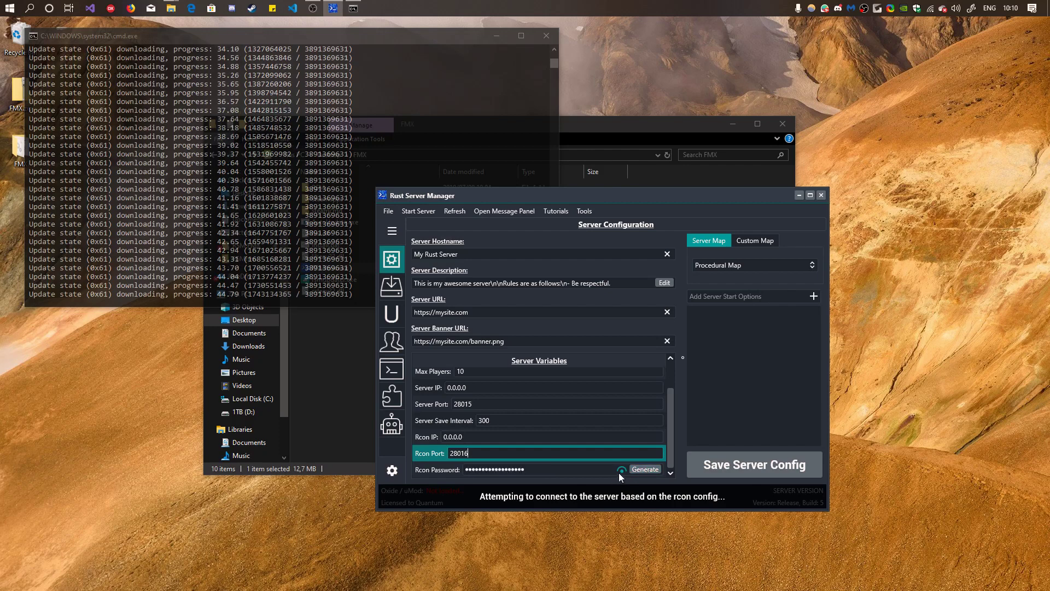
click(562, 470)
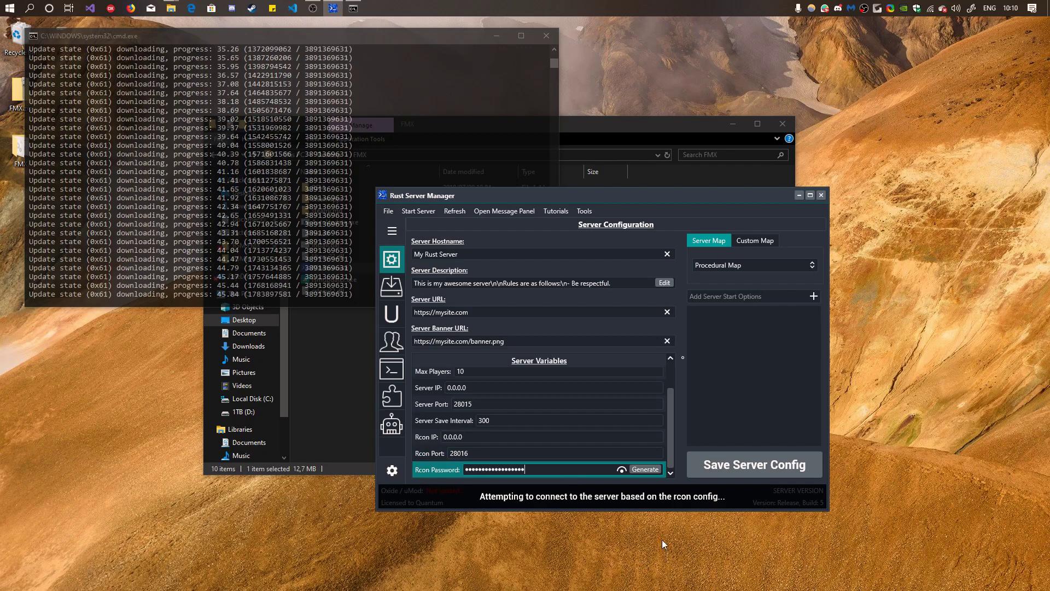
Change the server map to CraggyIsland.
scroll(629, 426, up, 2)
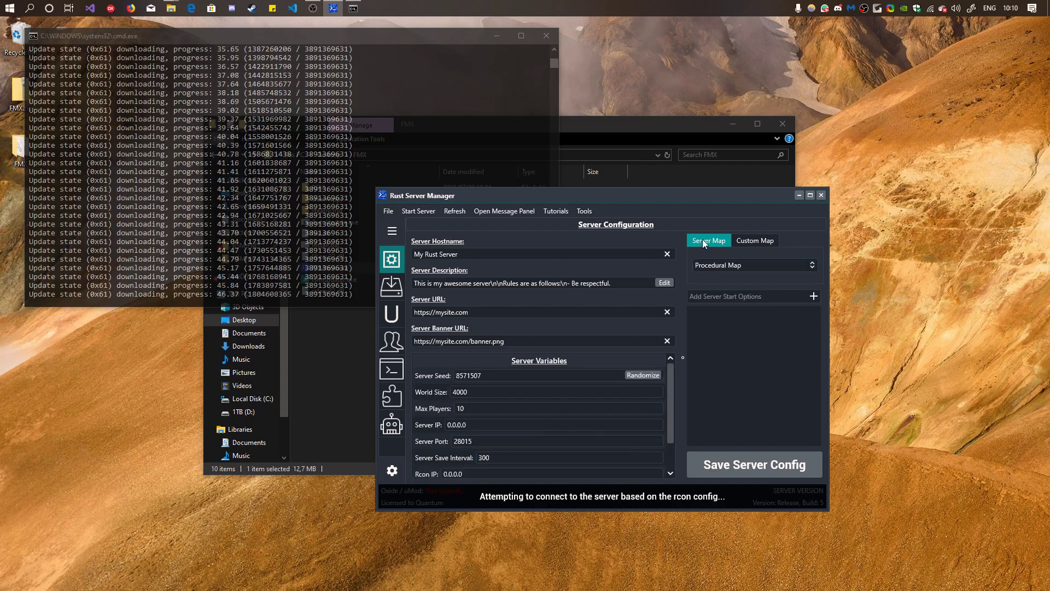
click(729, 268)
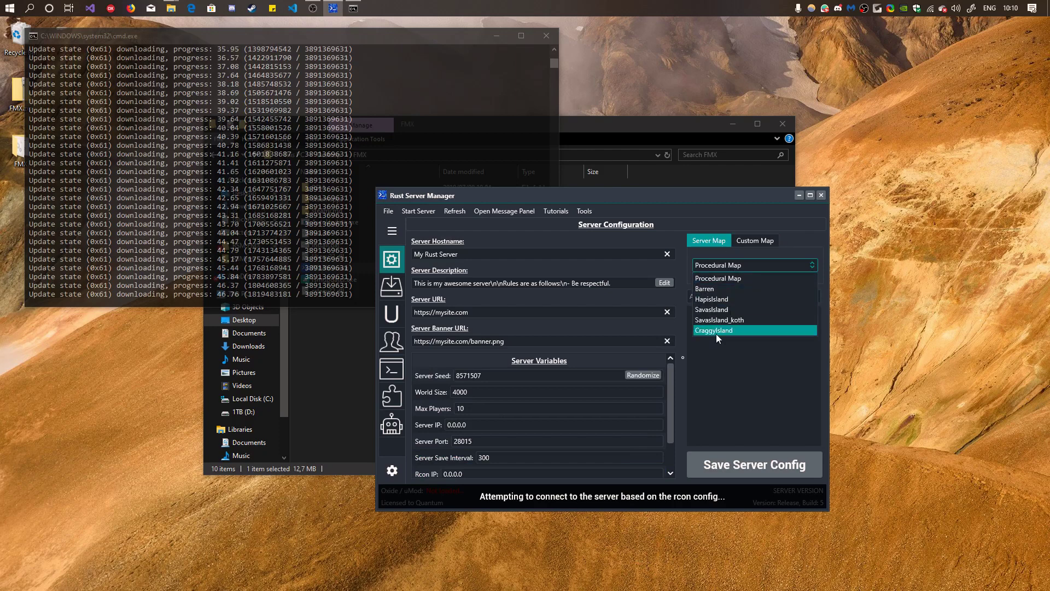
click(717, 332)
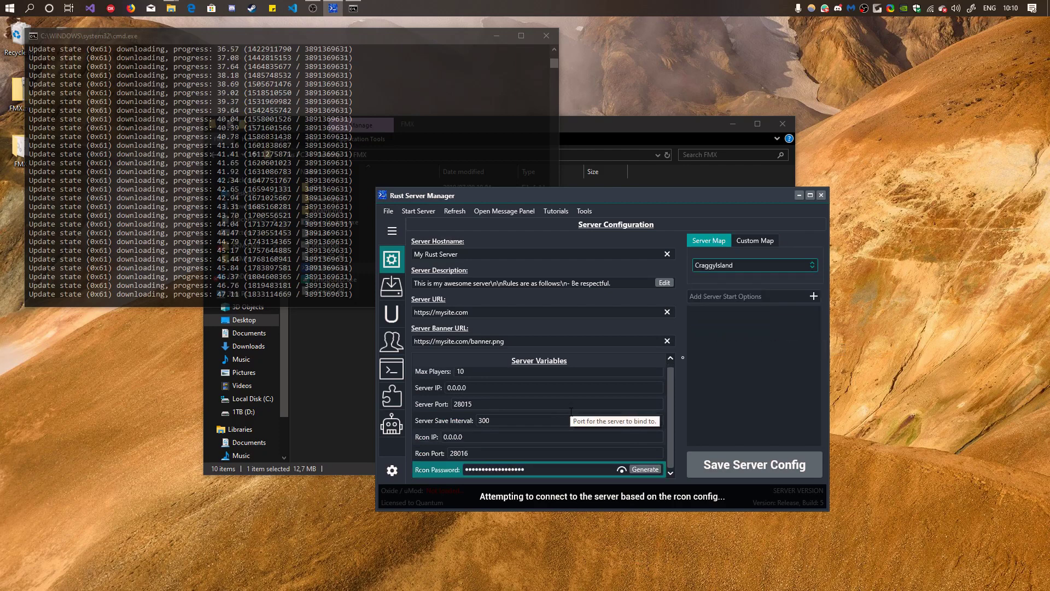
click(542, 474)
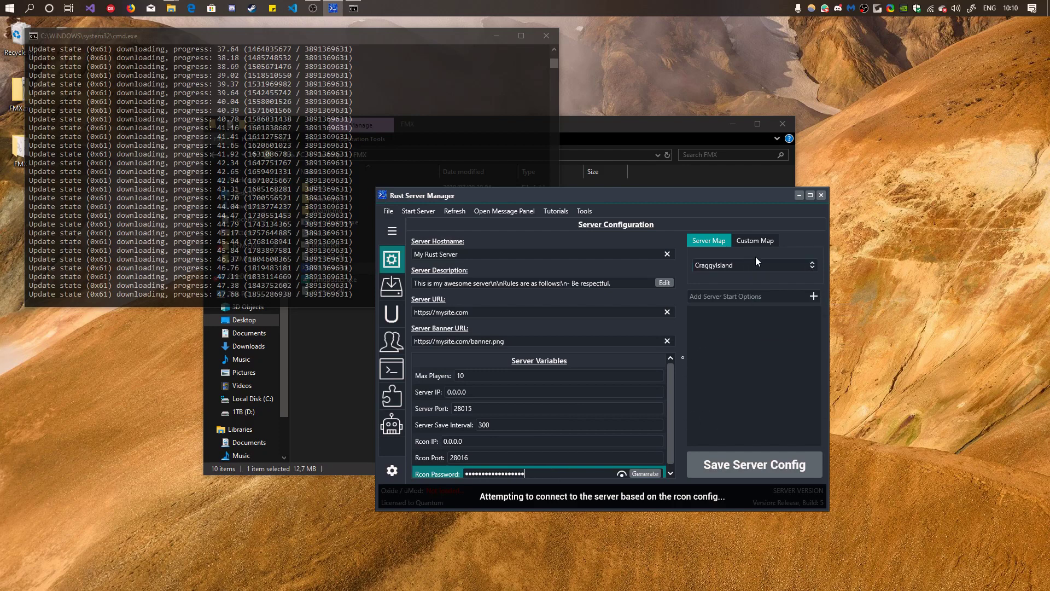
Inspect the custom map URL setting, and return to the standard server map selection.
click(756, 240)
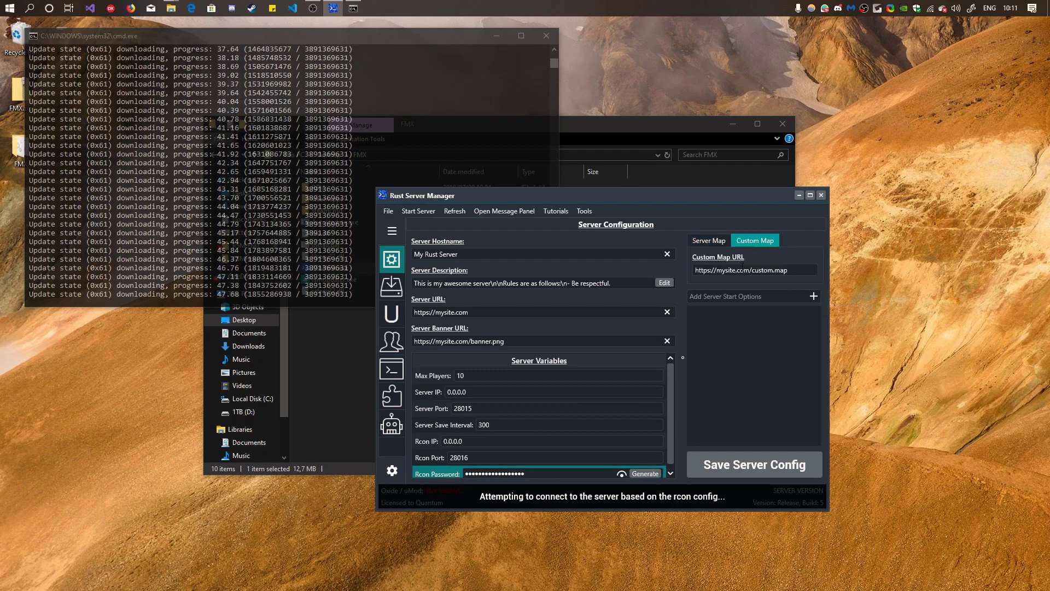
click(795, 270)
drag(797, 270, 648, 272)
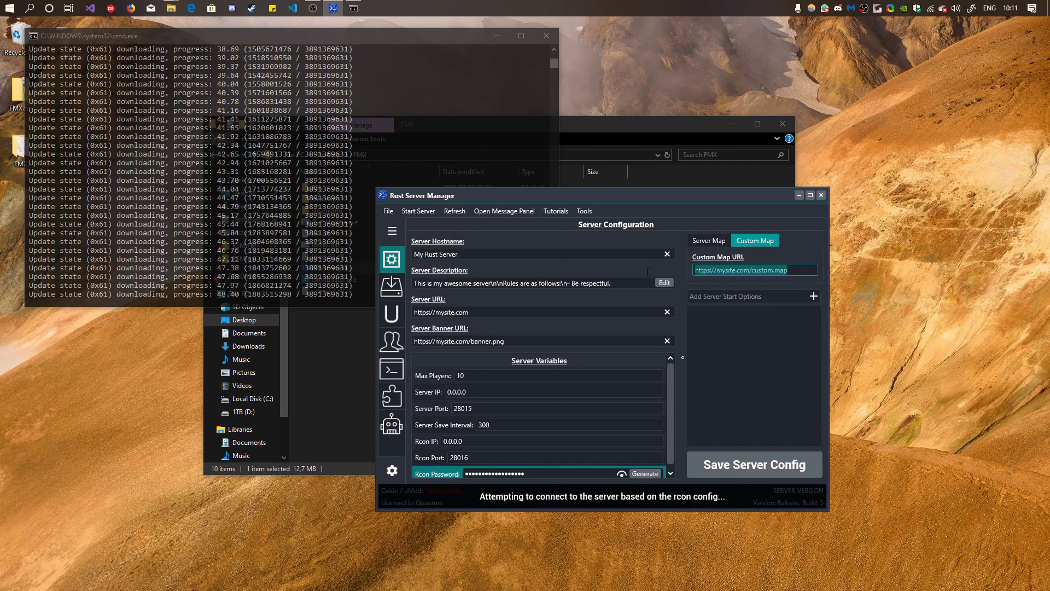
click(768, 244)
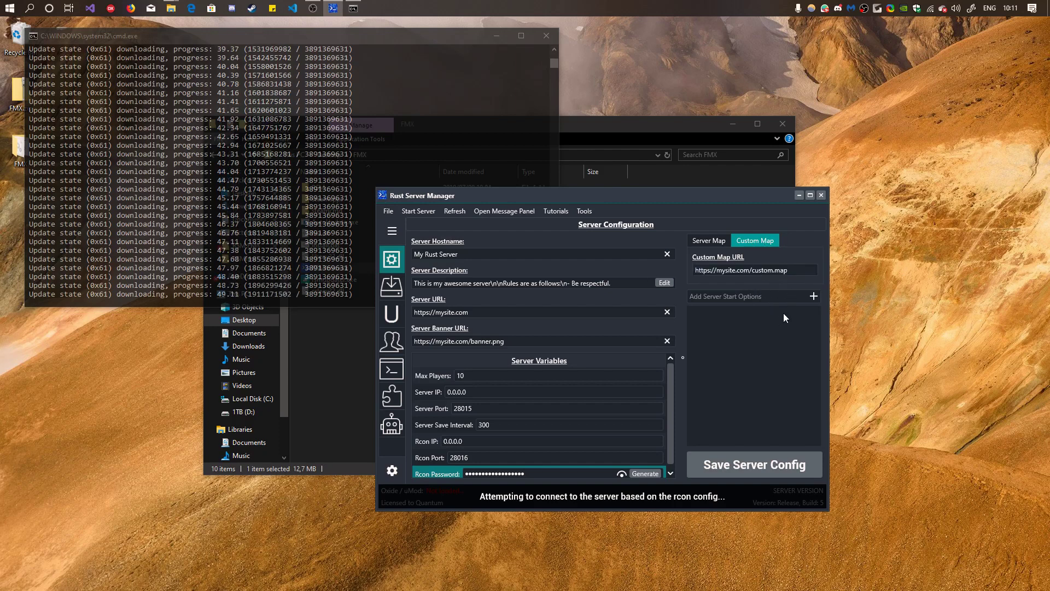
click(698, 239)
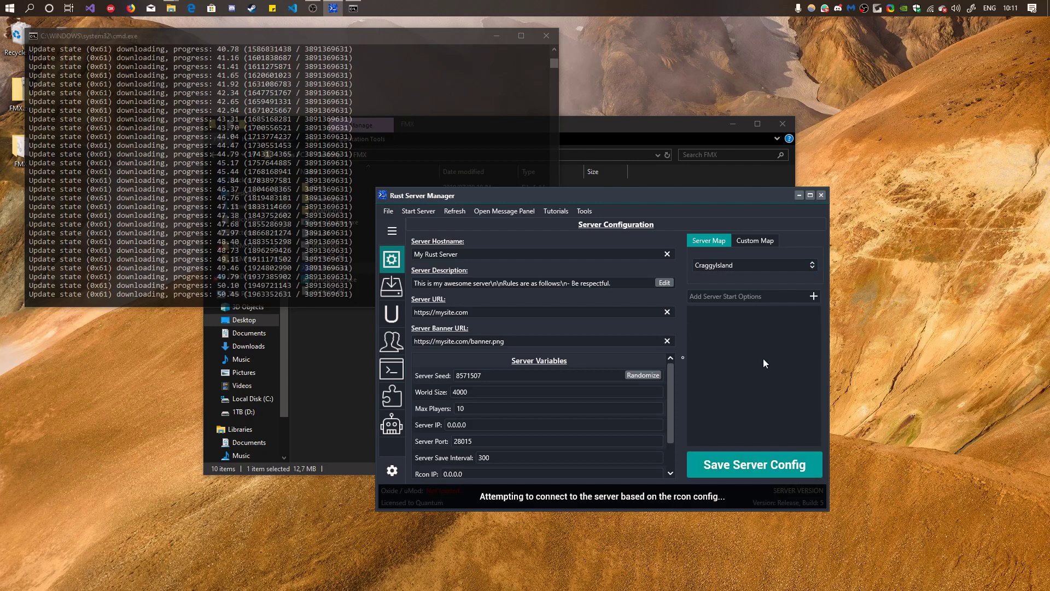
Add the server start option "server.radiation false" and save the server configuration.
click(729, 298)
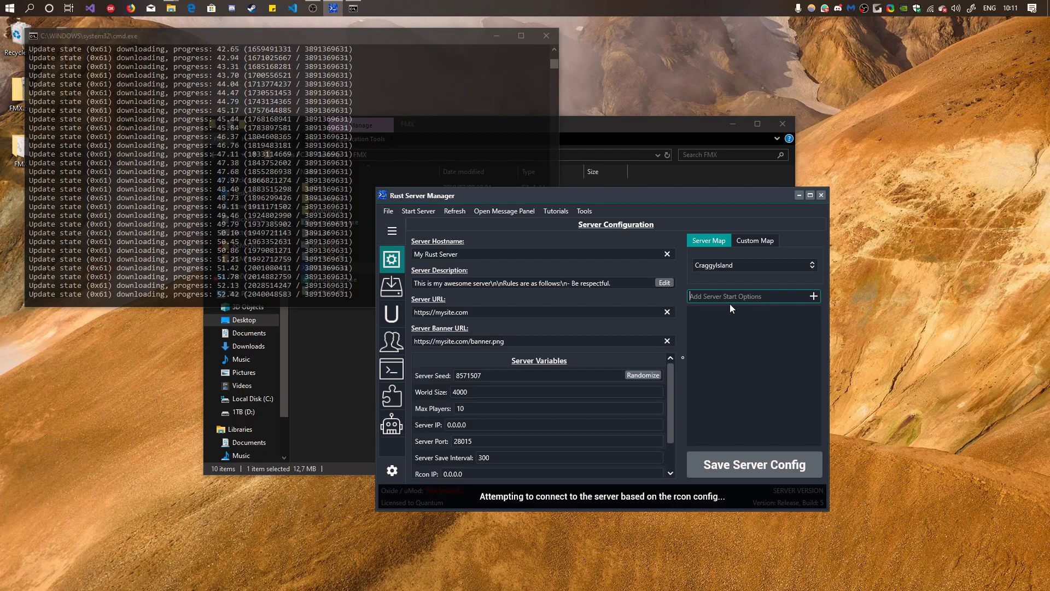
text(server.)
text(rad)
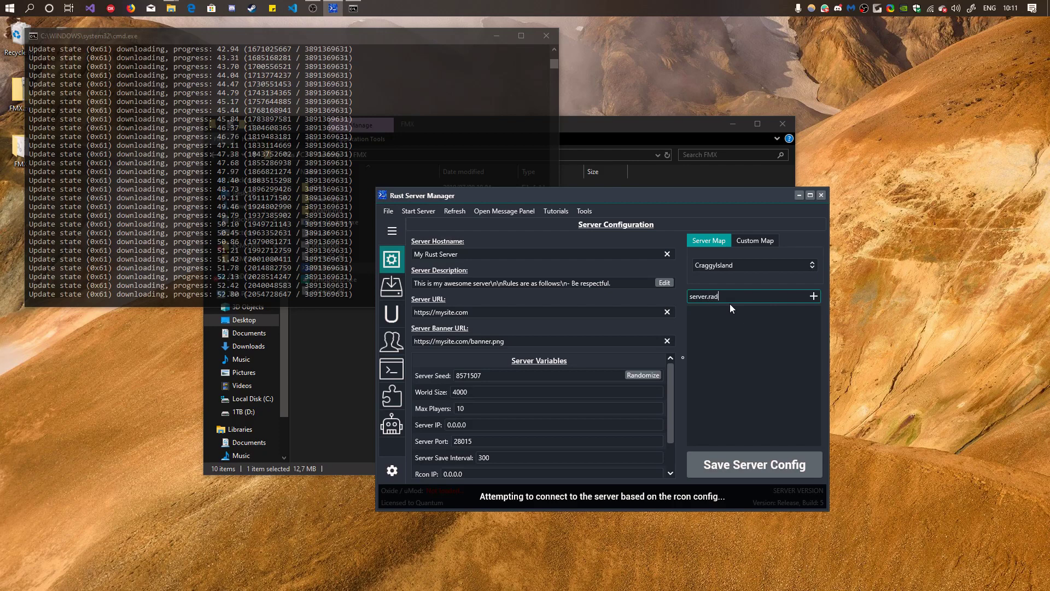
text(iation fa)
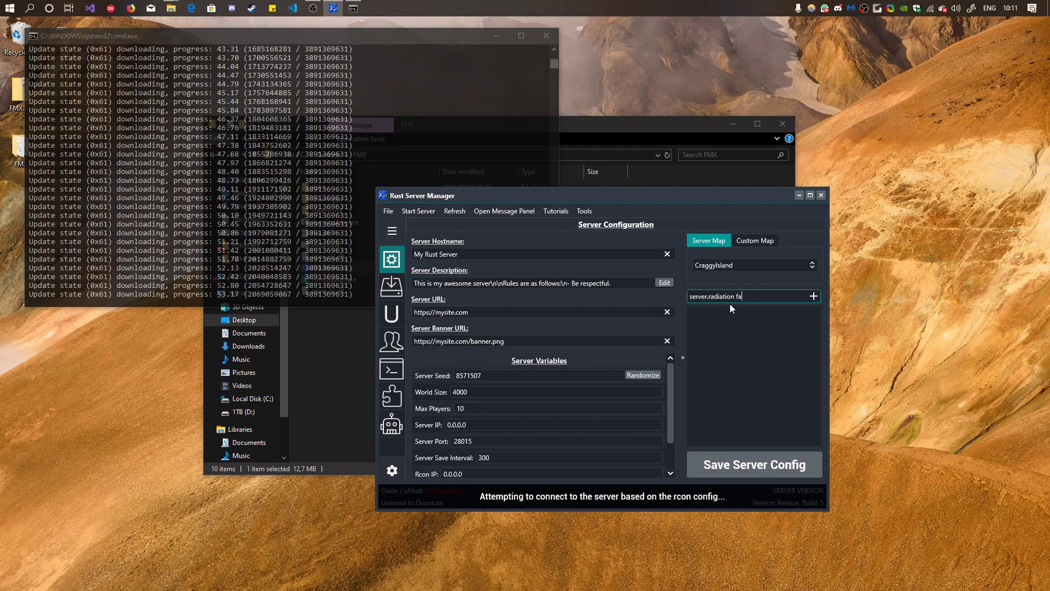
text(lse)
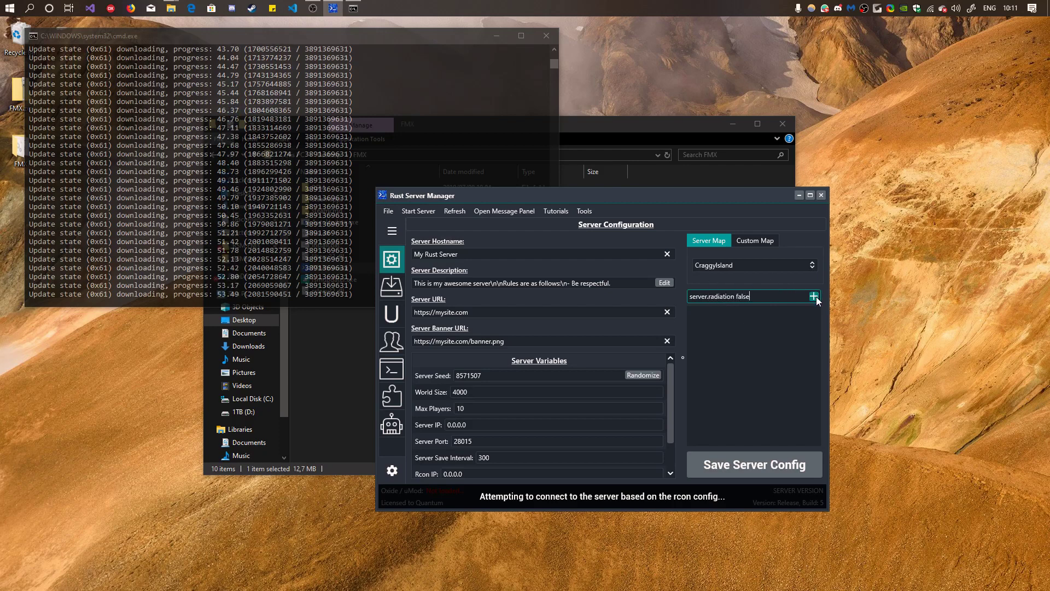
click(814, 296)
click(766, 468)
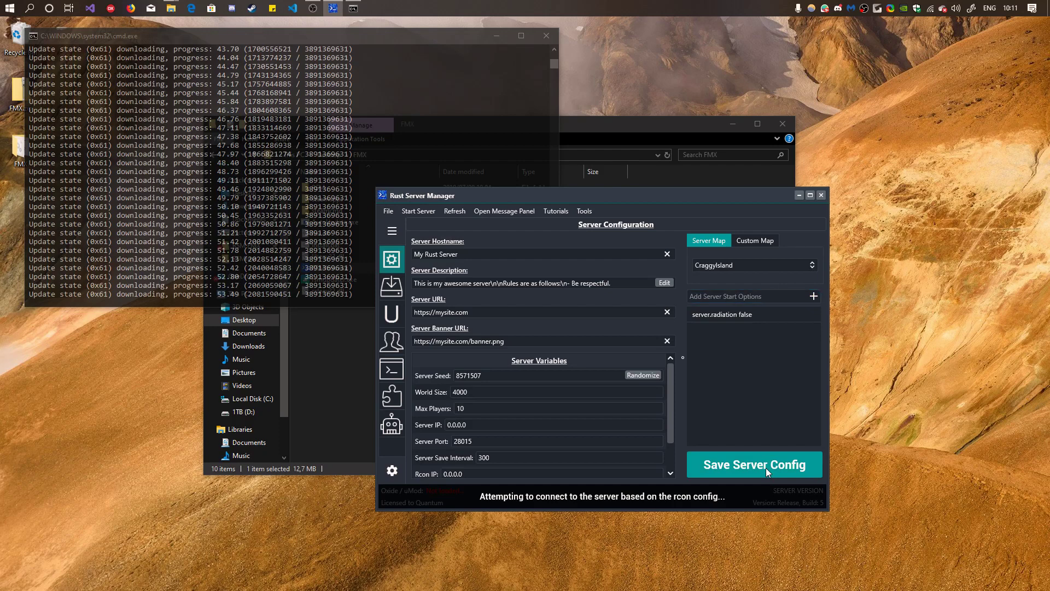
Check the deletion option for the "server.radiation false" start option and dismiss it without deleting the entry.
right_click(715, 315)
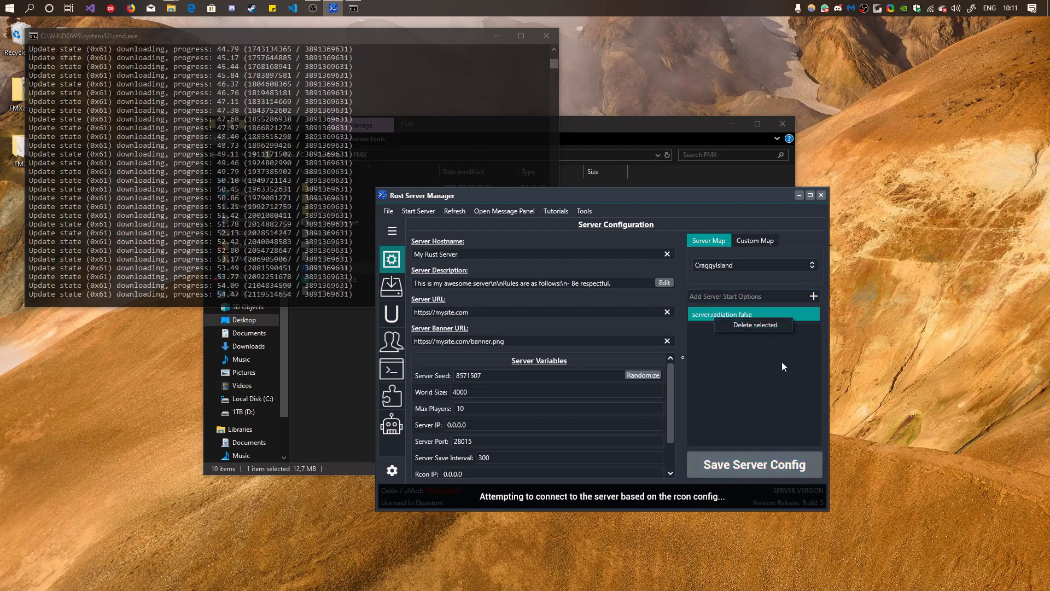
click(787, 406)
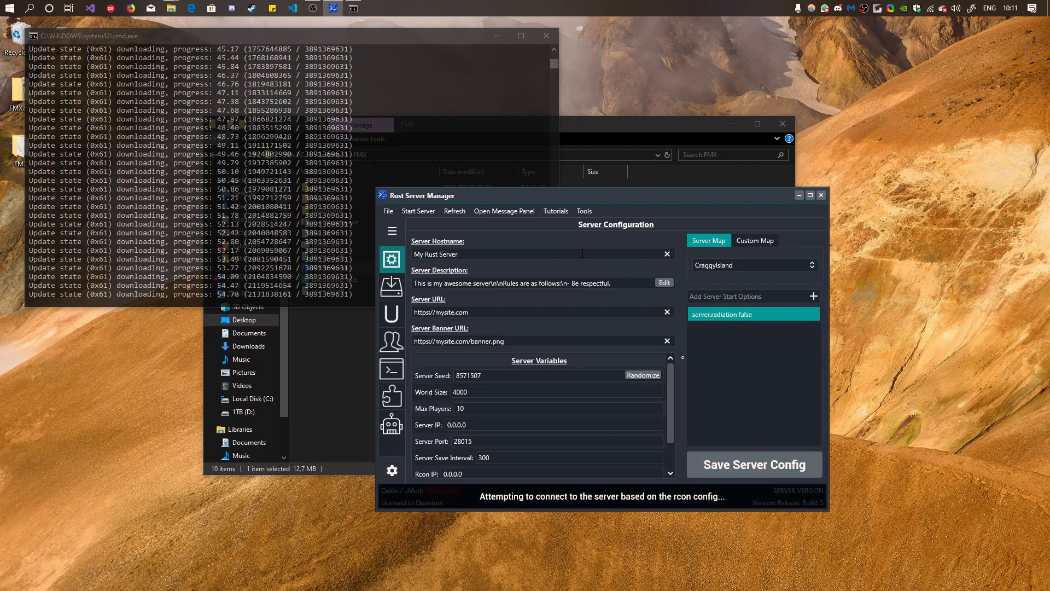
Review the Server Installer log and the FMX installation folder while the server files download.
click(393, 295)
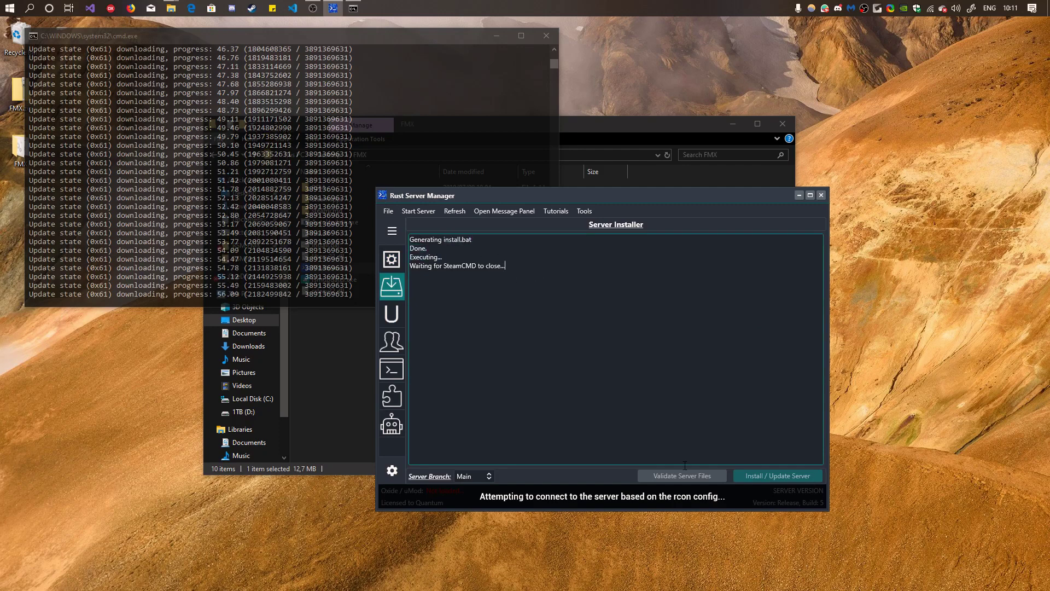
drag(490, 237, 432, 239)
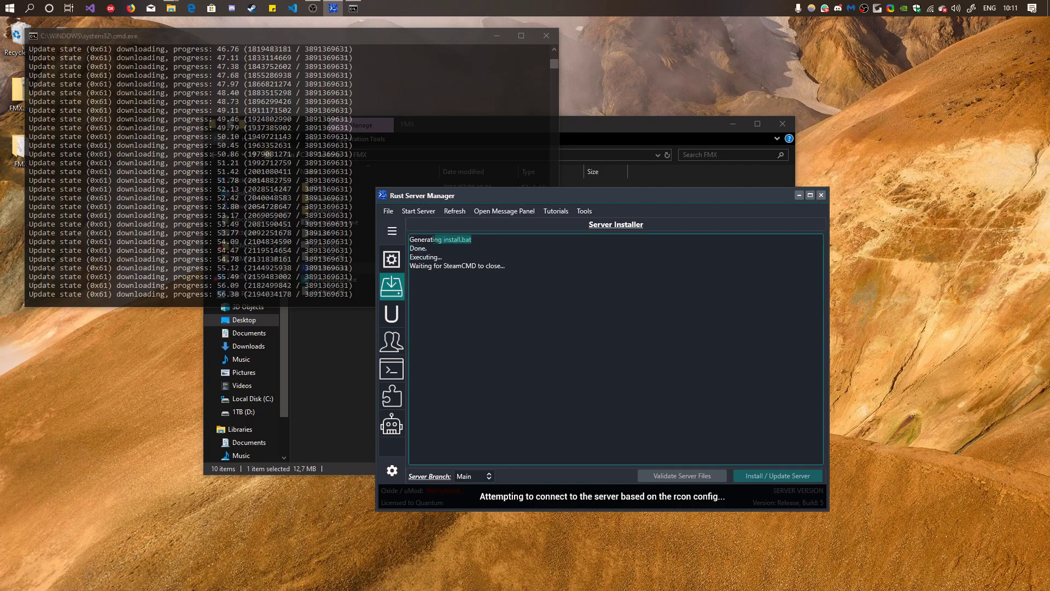
drag(505, 198, 539, 190)
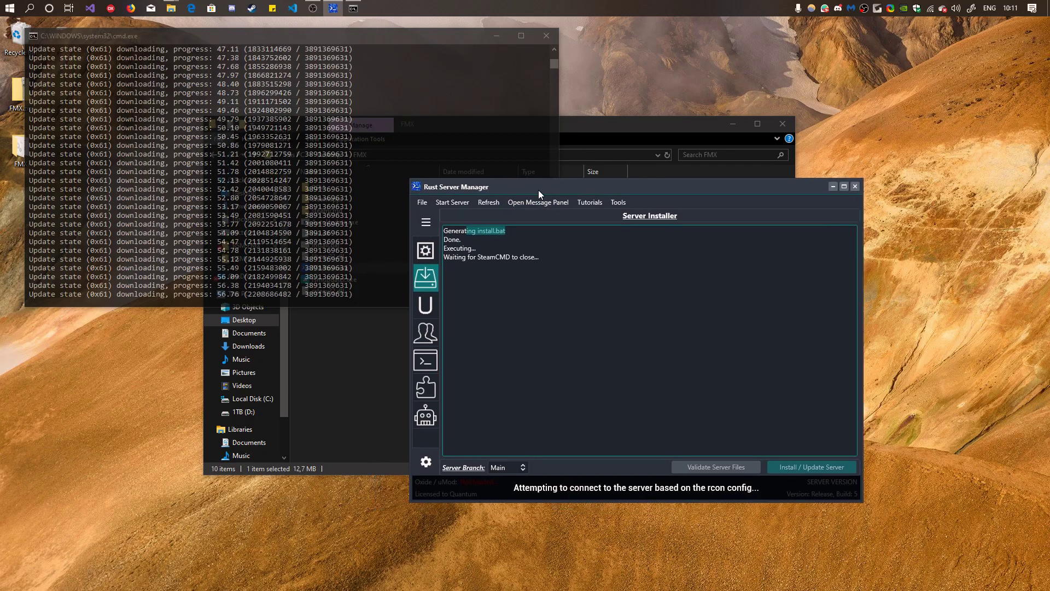
click(532, 256)
click(349, 343)
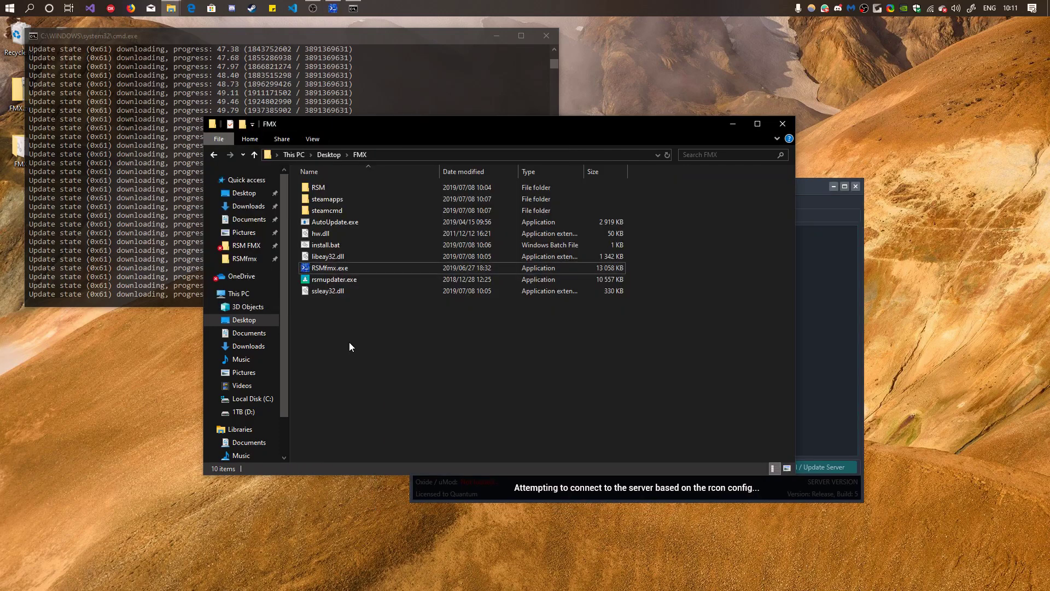
click(817, 418)
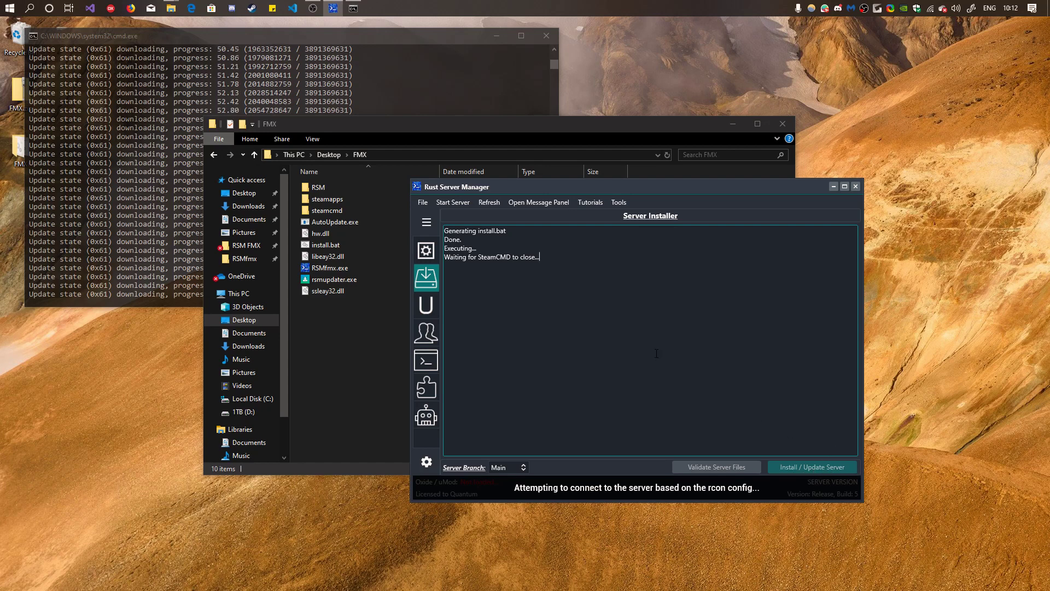
Open the uMod / OxideMod settings and rearrange the Rust Server Manager and FMX folder windows on the desktop.
click(430, 310)
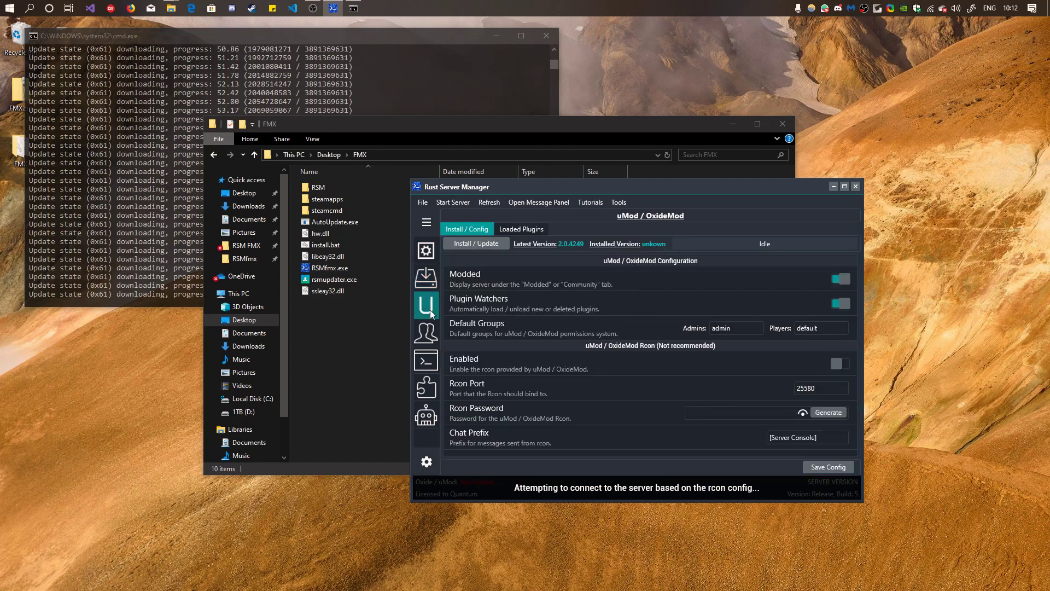
click(426, 280)
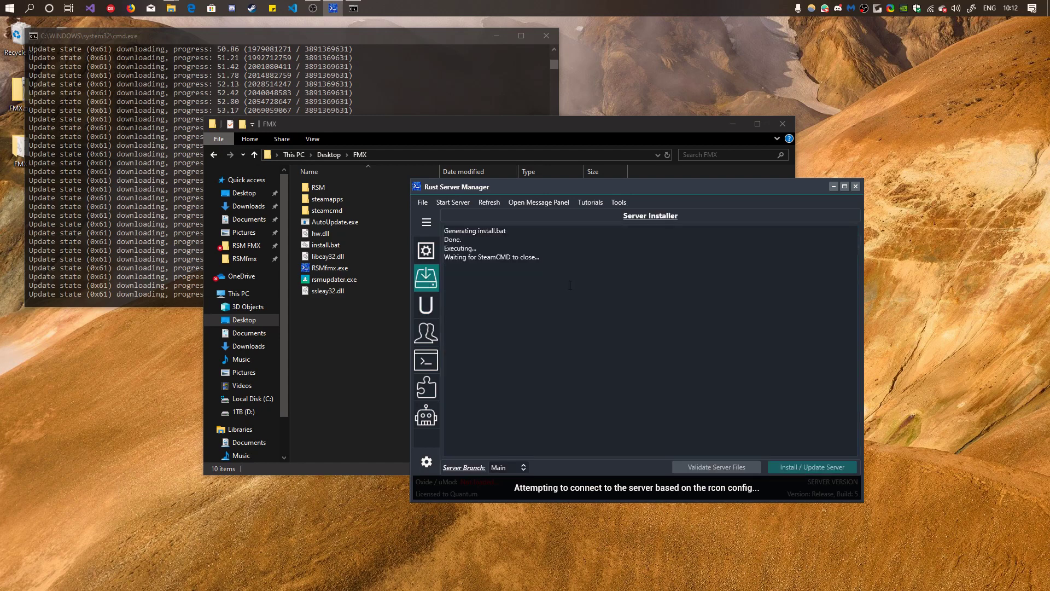
click(427, 222)
click(490, 310)
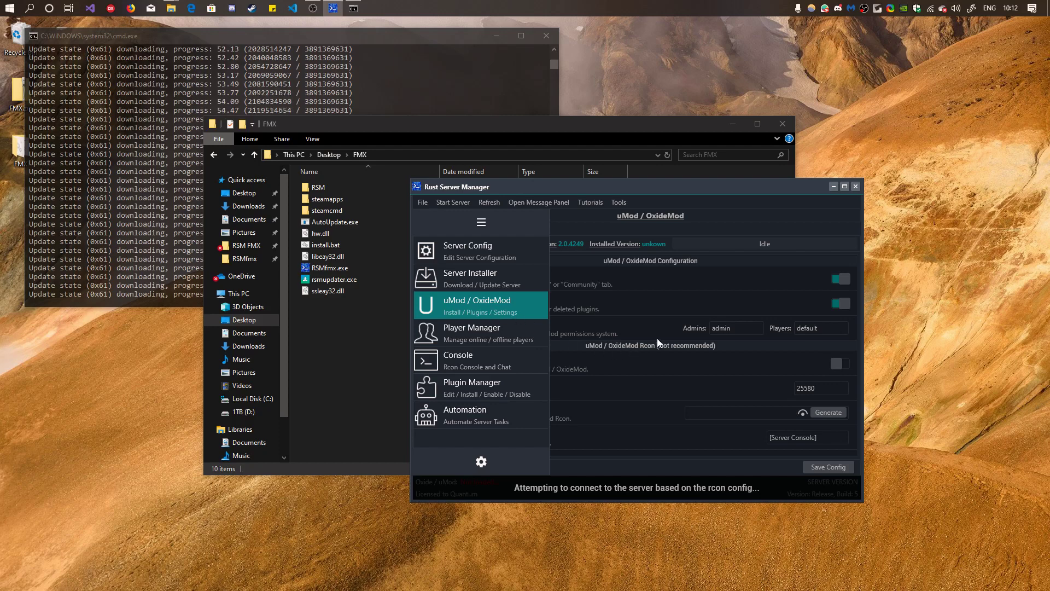
click(619, 339)
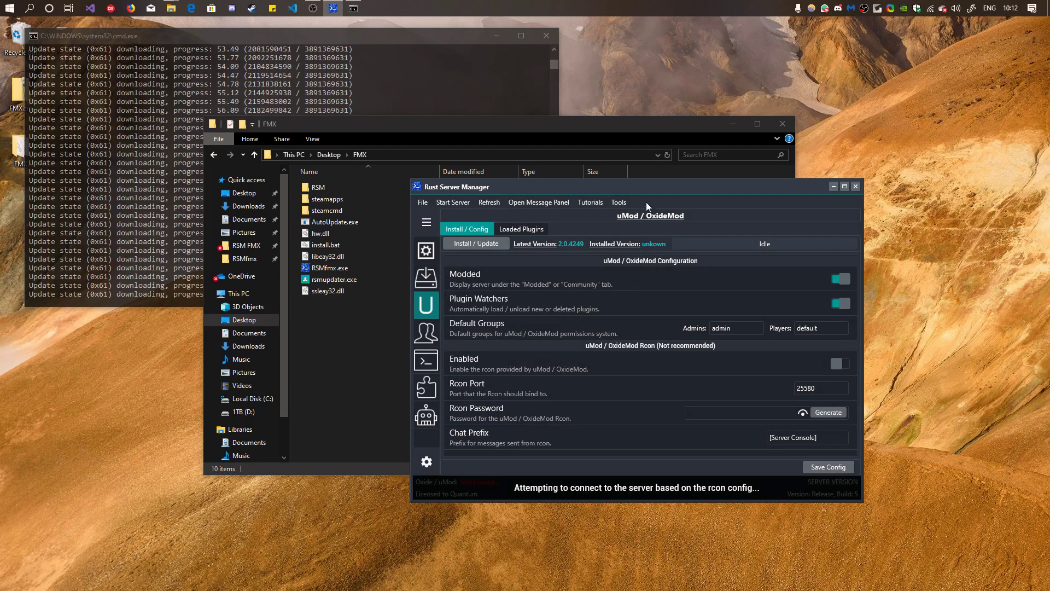
drag(645, 189, 533, 210)
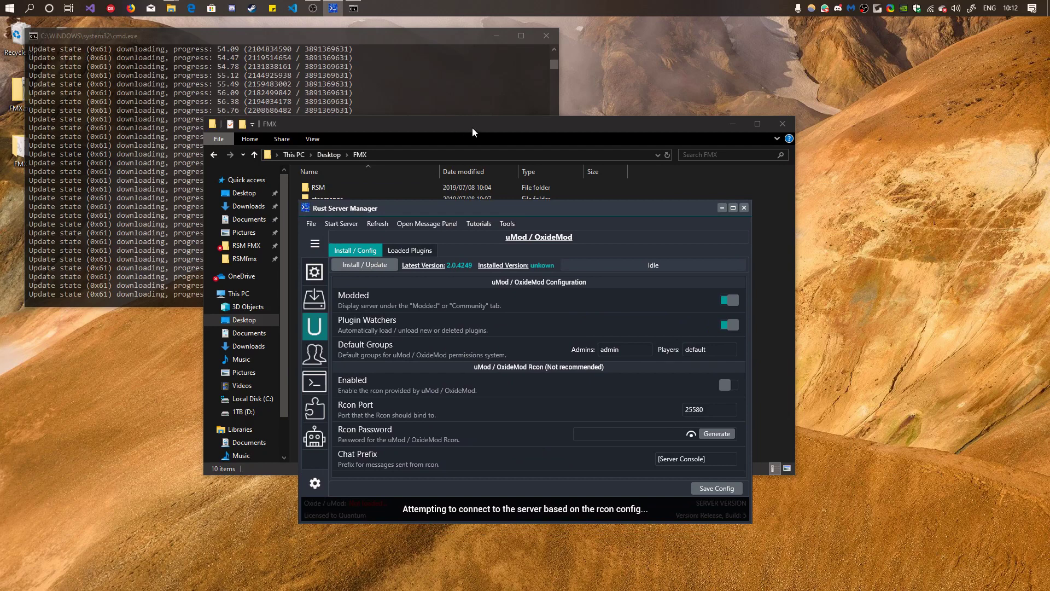
drag(471, 127, 698, 122)
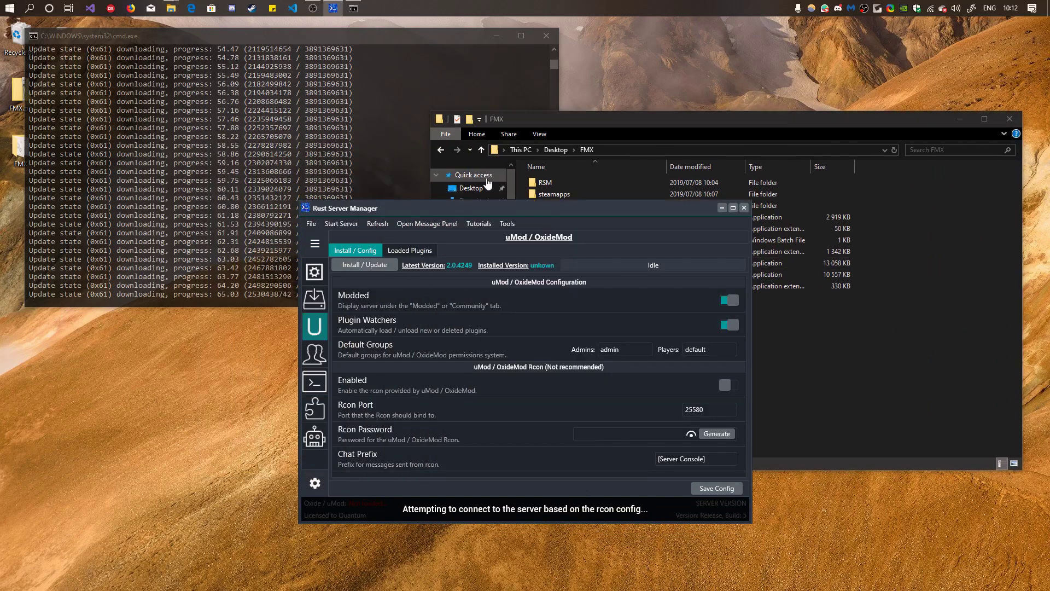
drag(508, 208, 610, 156)
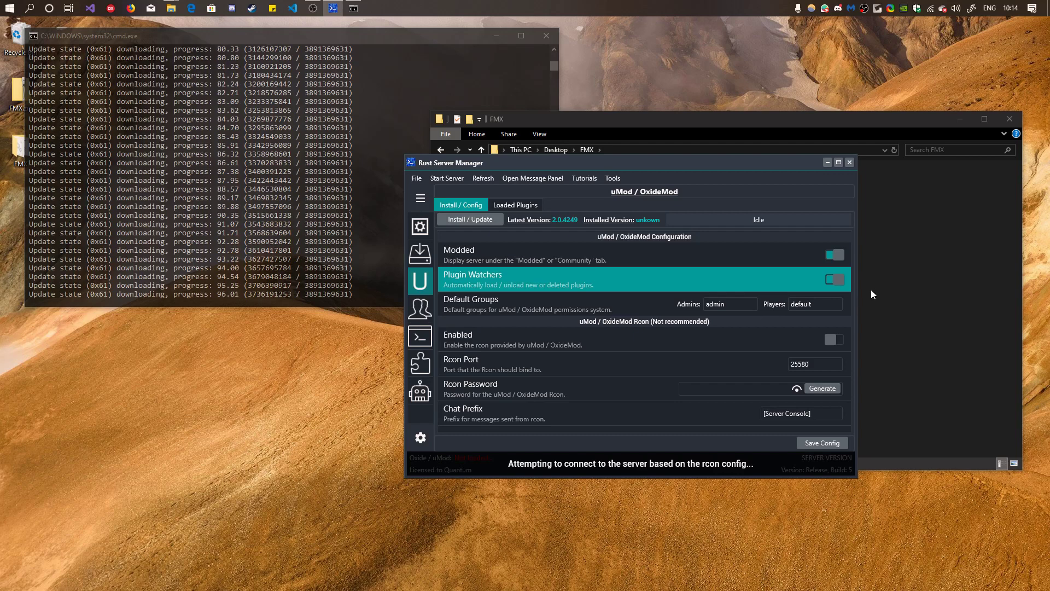
Examine the uMod default groups for admins and players and the list of loaded plugins.
click(514, 308)
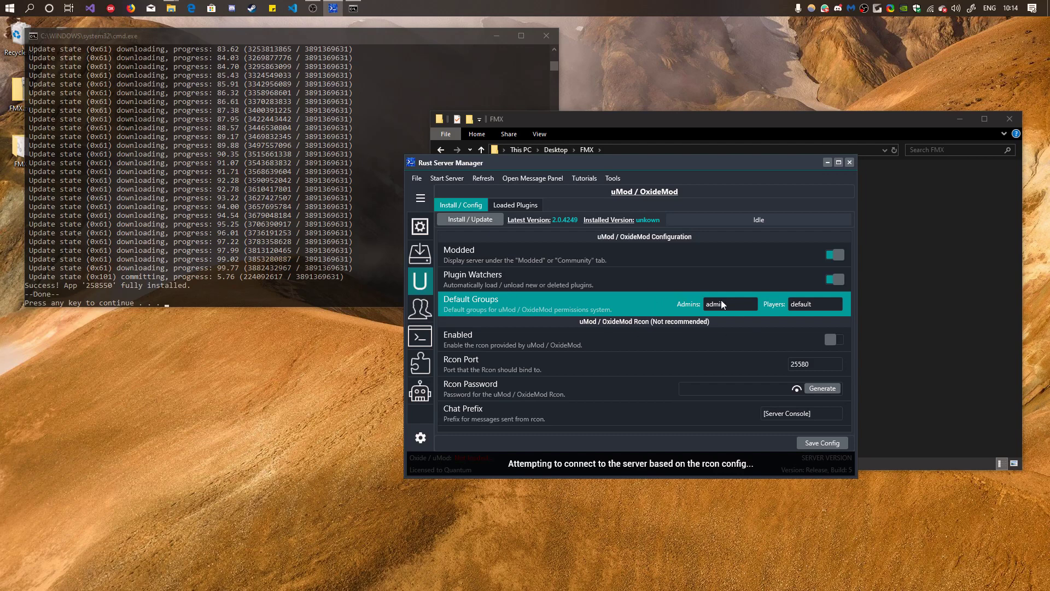
drag(723, 304, 672, 298)
click(823, 306)
drag(789, 304, 804, 304)
click(819, 306)
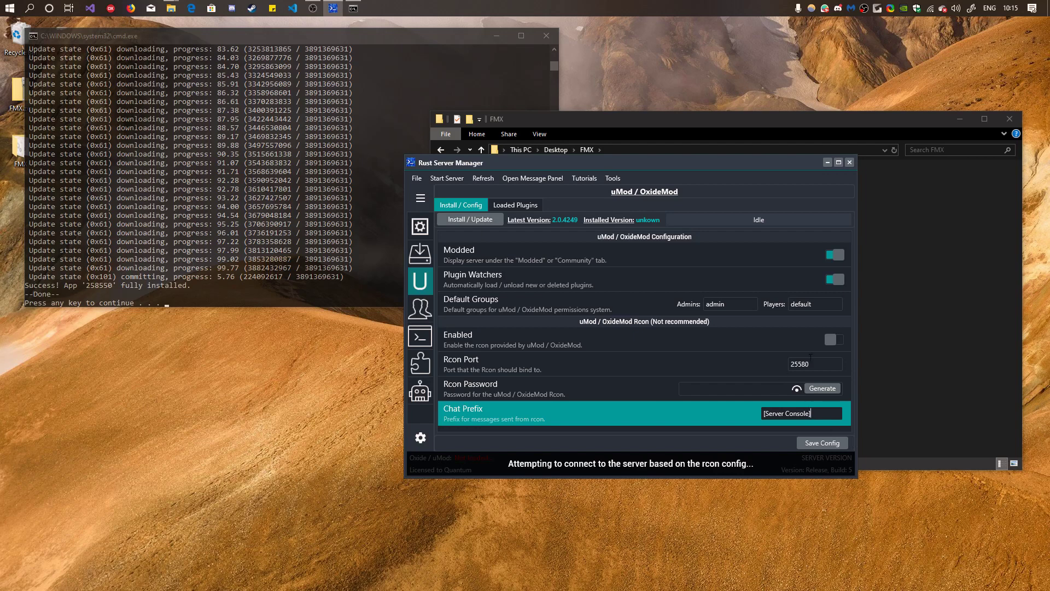
double_click(731, 305)
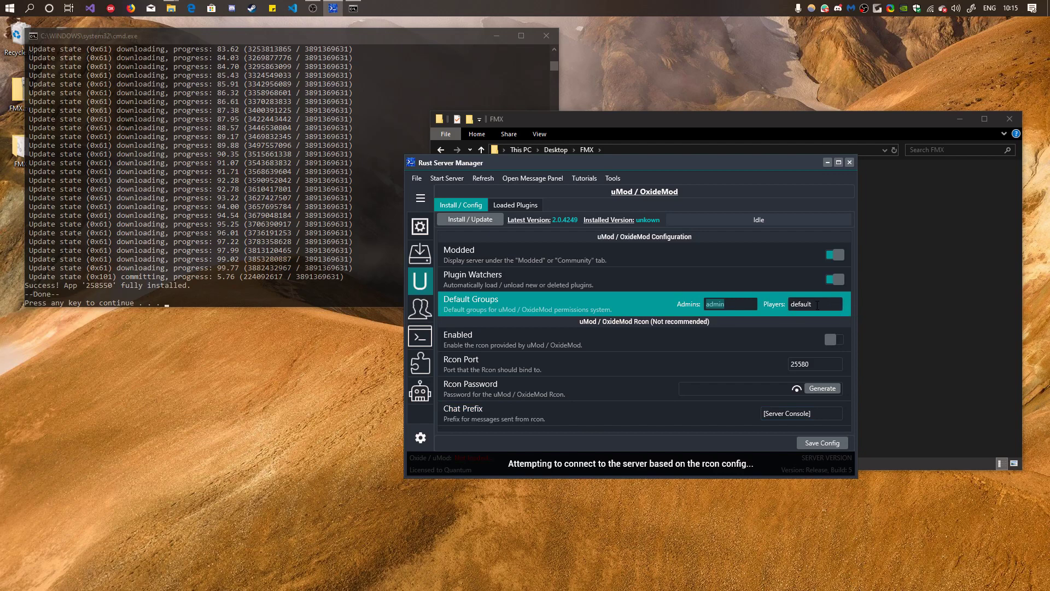
drag(834, 301, 786, 303)
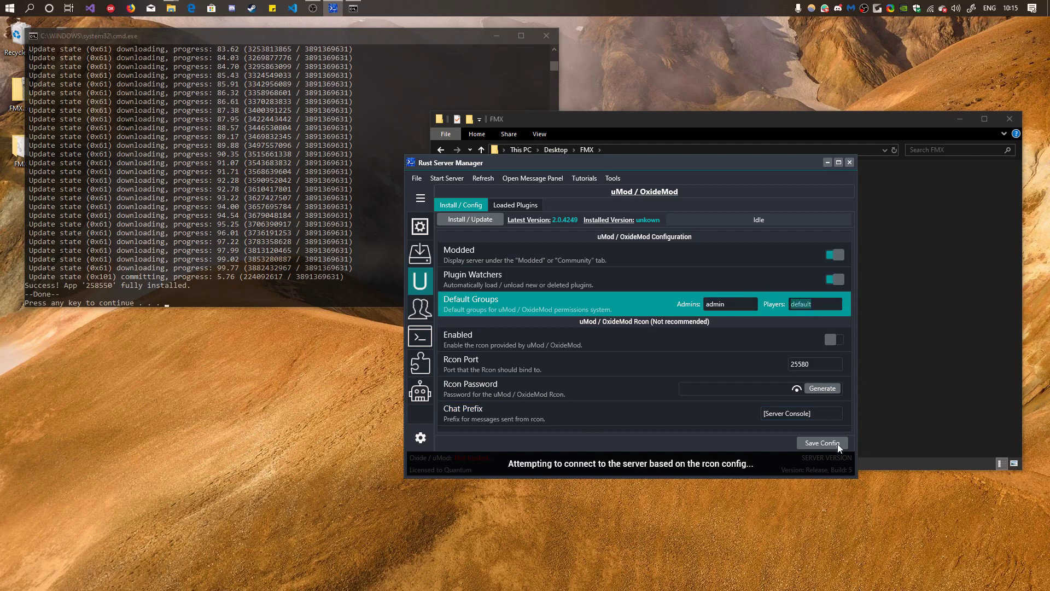
click(523, 204)
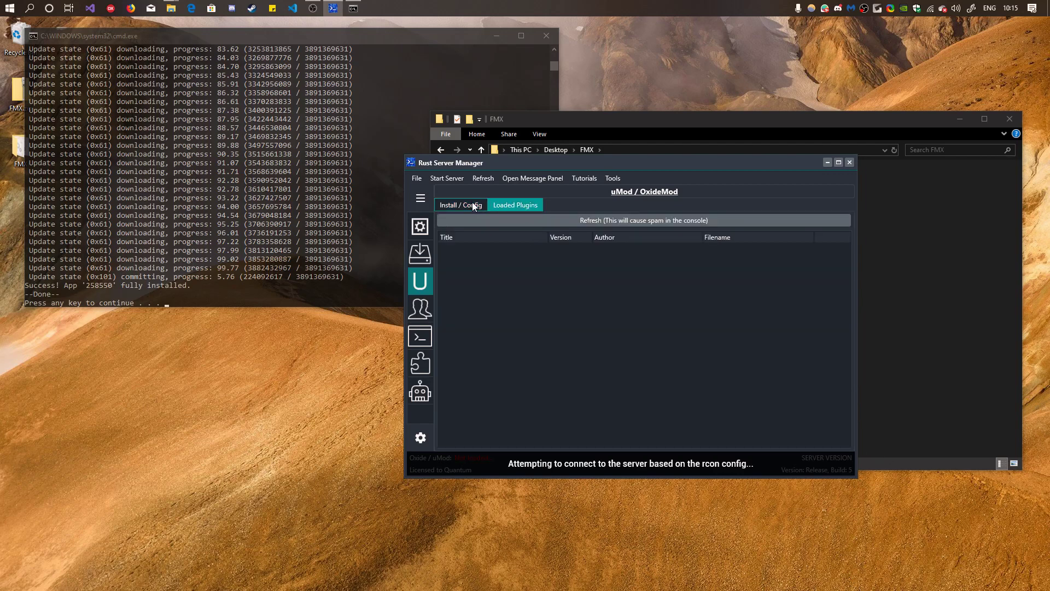
click(455, 205)
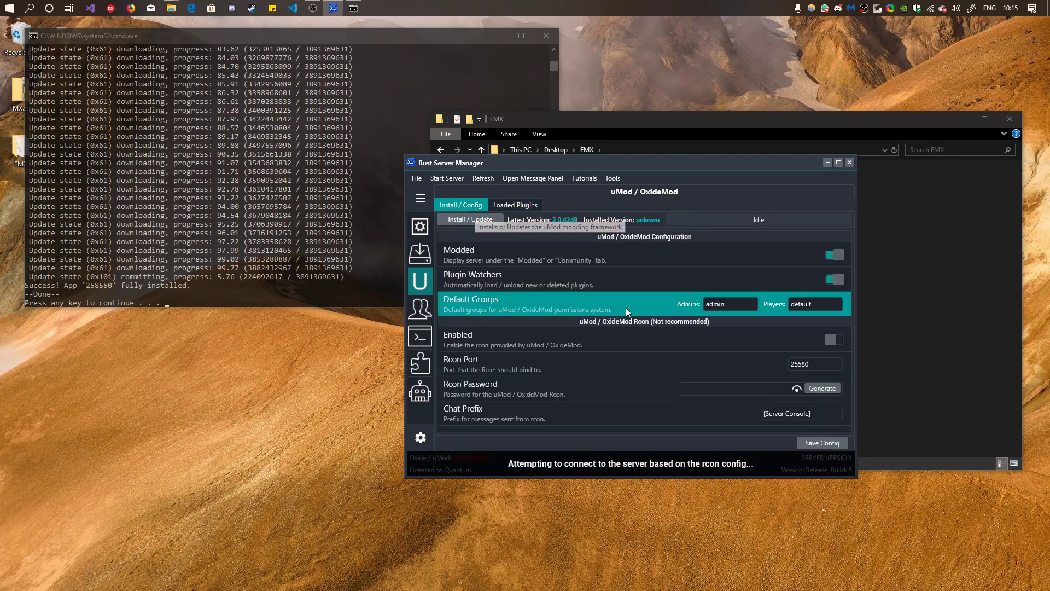
Dismiss the finished SteamCMD console and install uMod / OxideMod on the server.
click(190, 281)
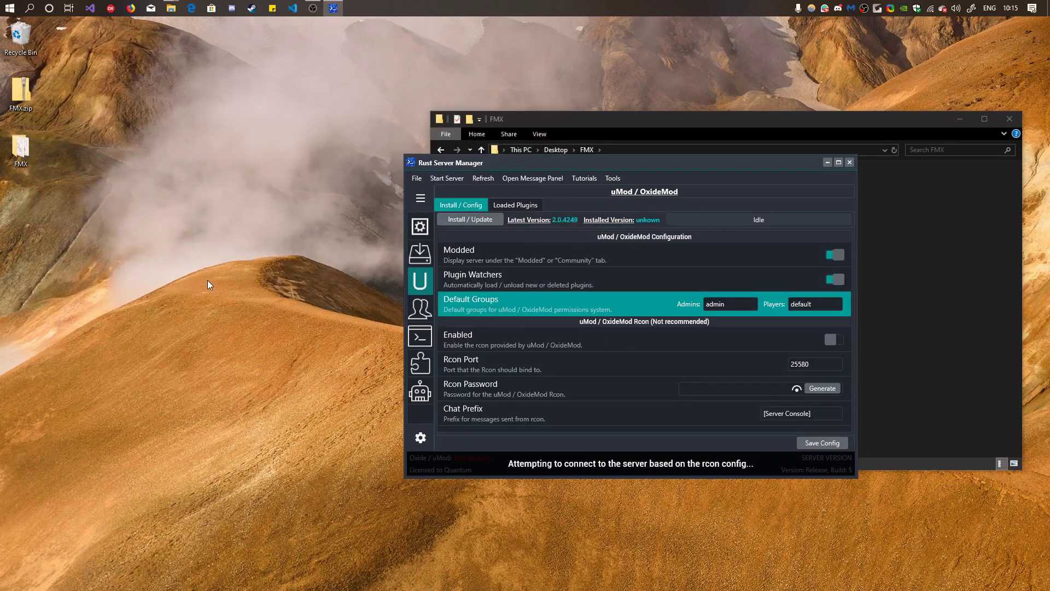
click(480, 223)
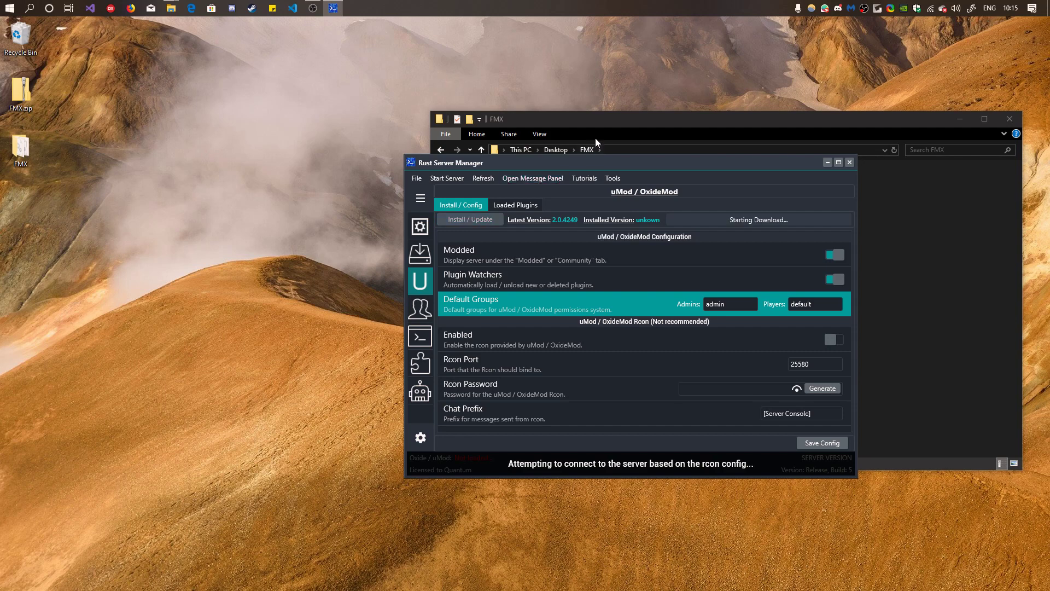
drag(589, 162, 435, 172)
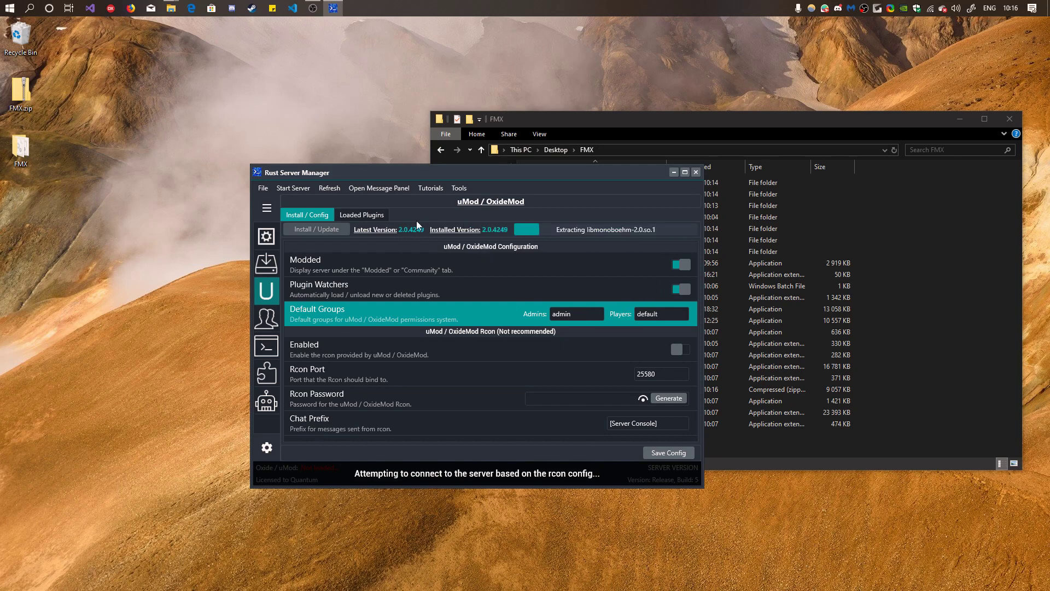
Look at the message panel and close it again.
click(378, 188)
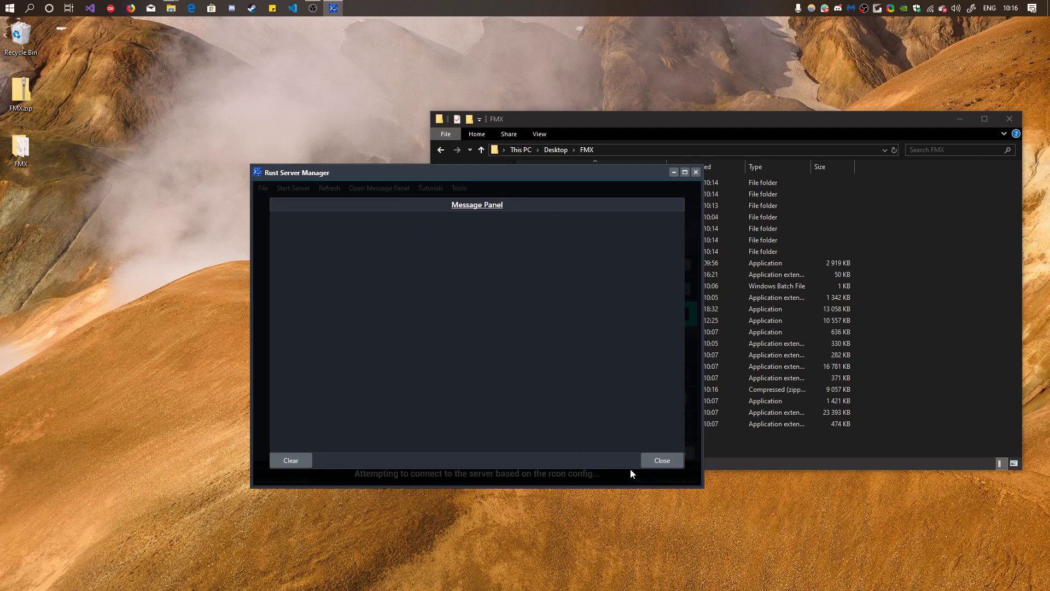
click(668, 461)
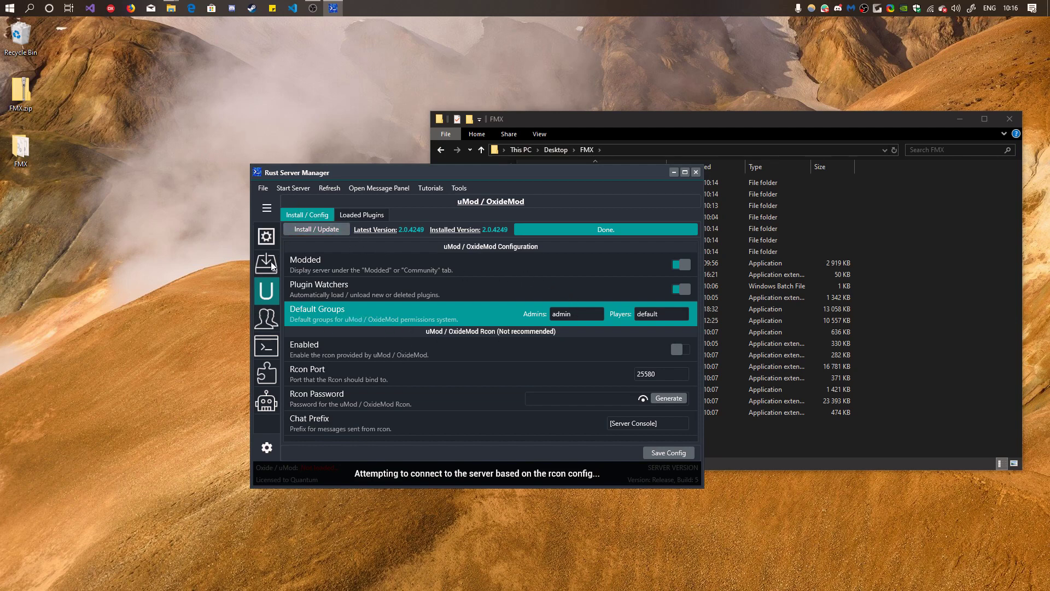
Open the Player Manager's online players list, and widen the OwnerSteamID column and the window to fit all player columns.
click(269, 209)
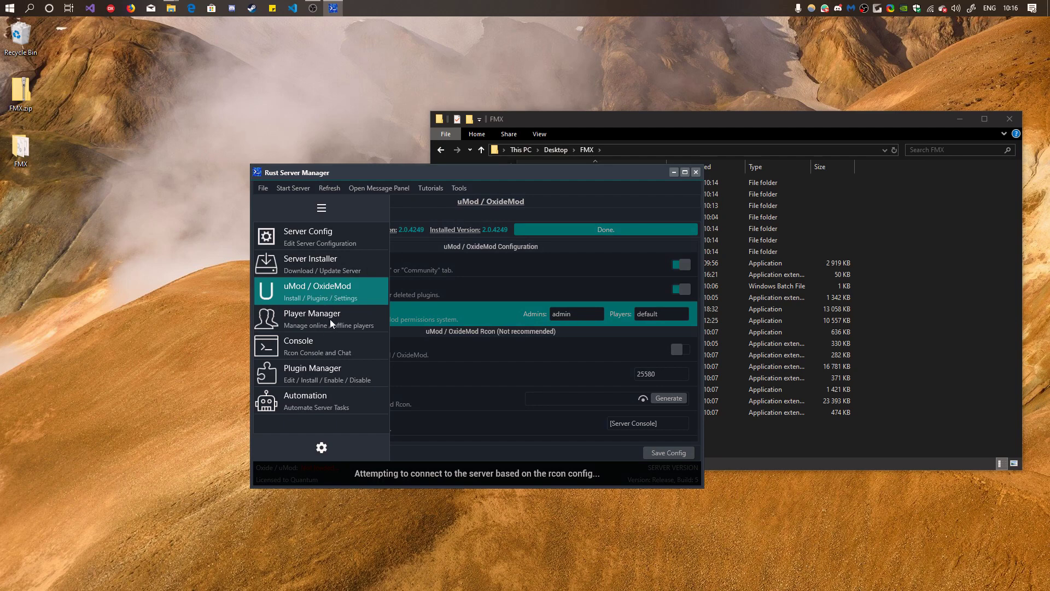
click(330, 320)
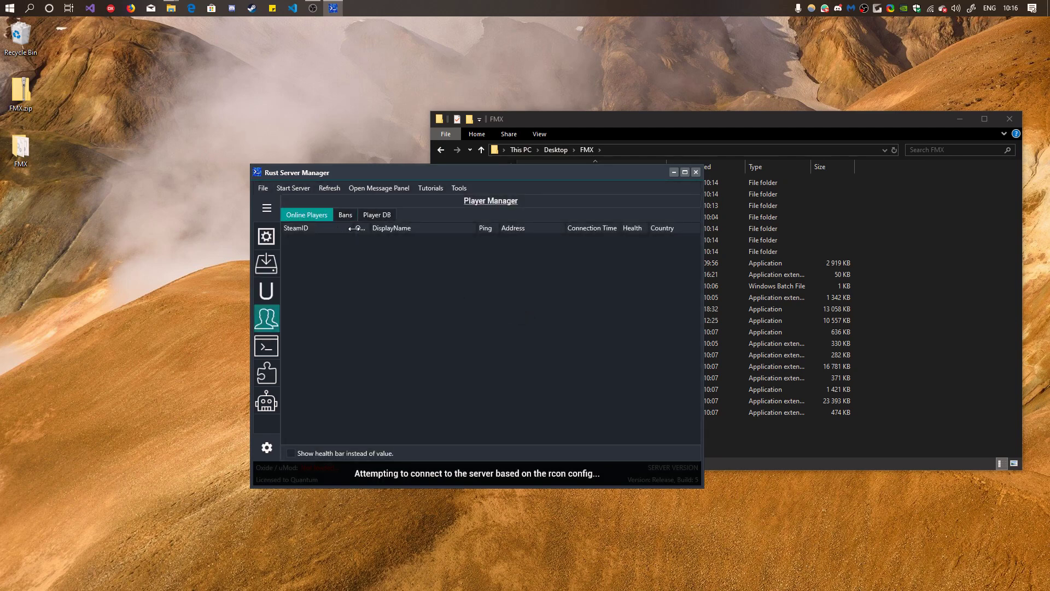
drag(364, 228, 406, 228)
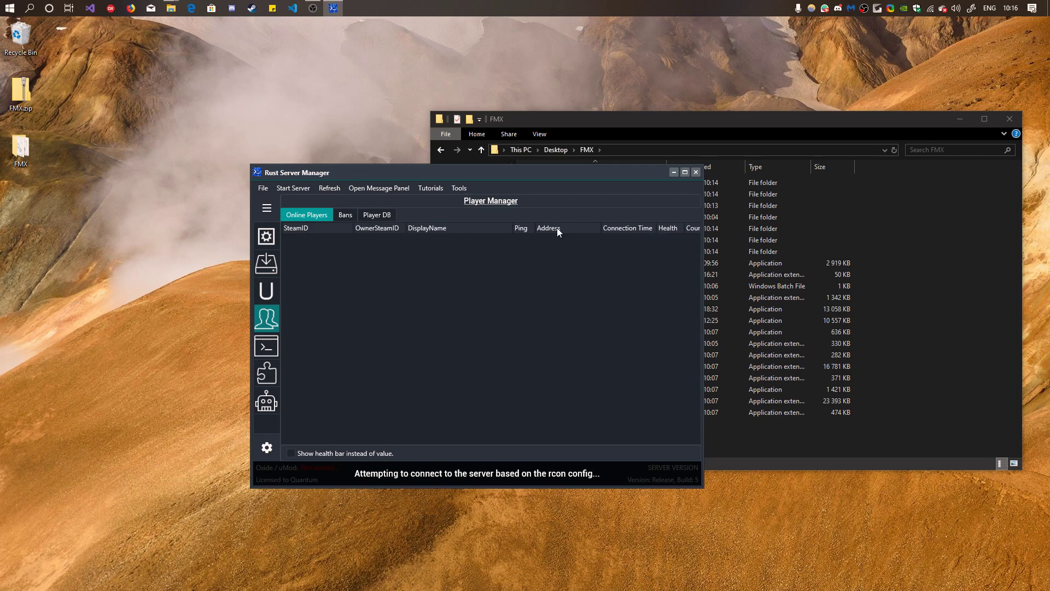
click(739, 264)
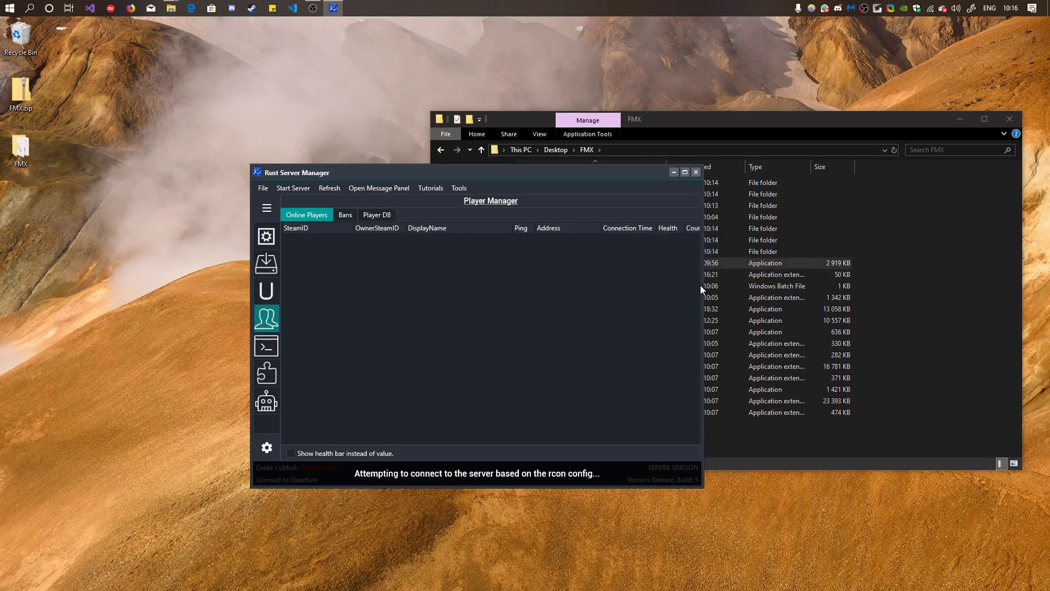
drag(702, 285, 715, 287)
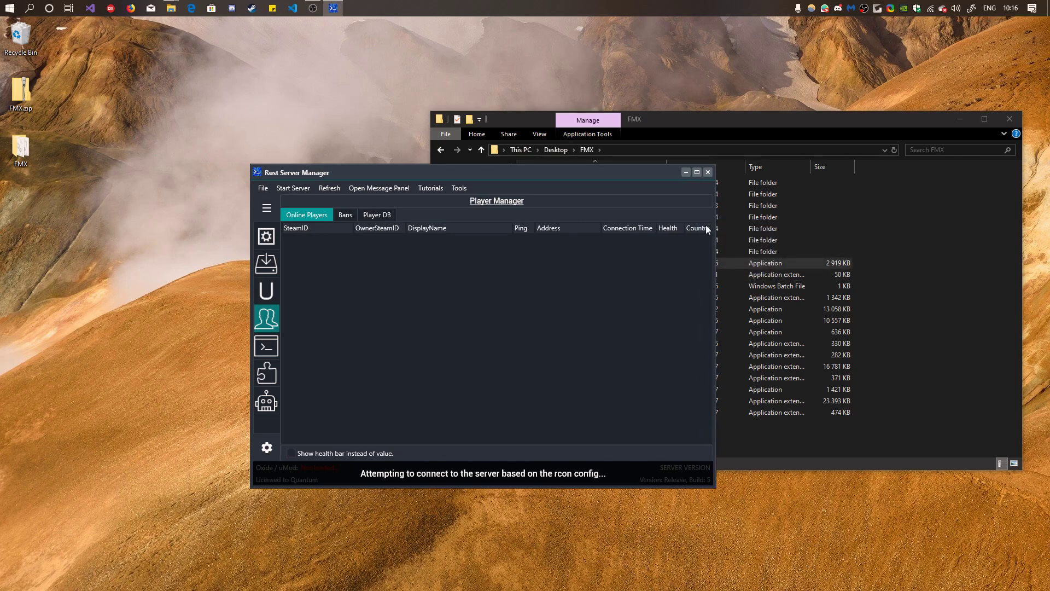
drag(715, 241, 929, 241)
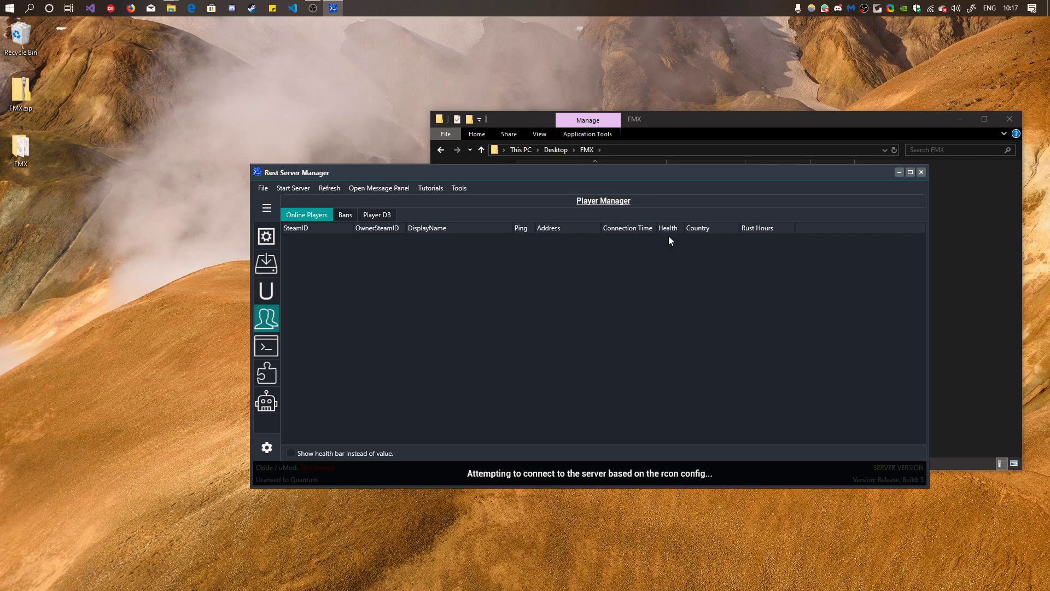
drag(684, 228, 698, 228)
drag(807, 226, 835, 225)
Inspect the Steam WebAPI key field in the RSM settings.
click(272, 450)
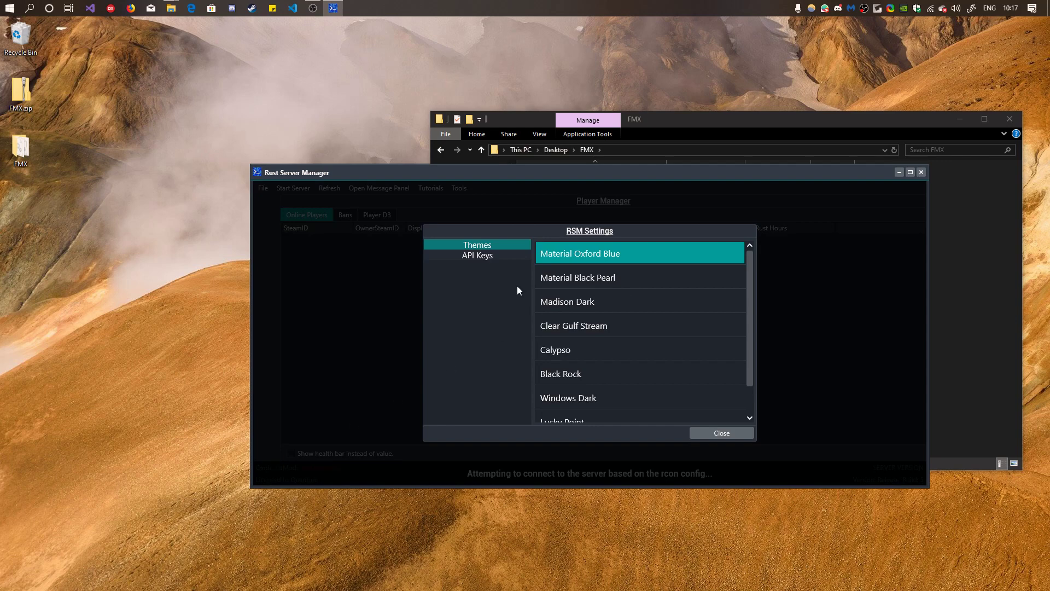
click(487, 256)
click(635, 256)
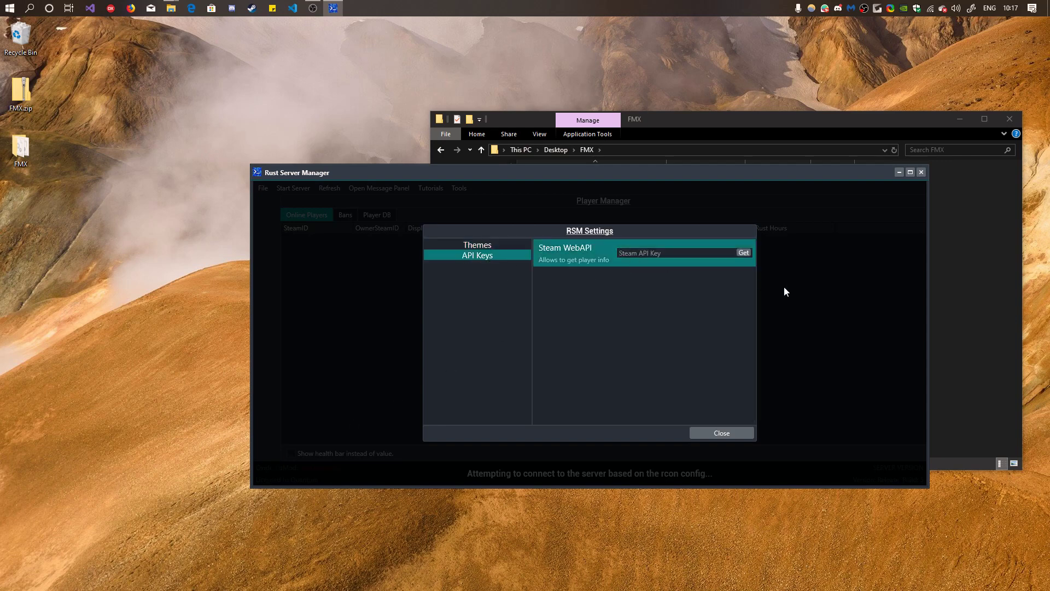
Change the application theme to Material Black Pearl.
click(475, 244)
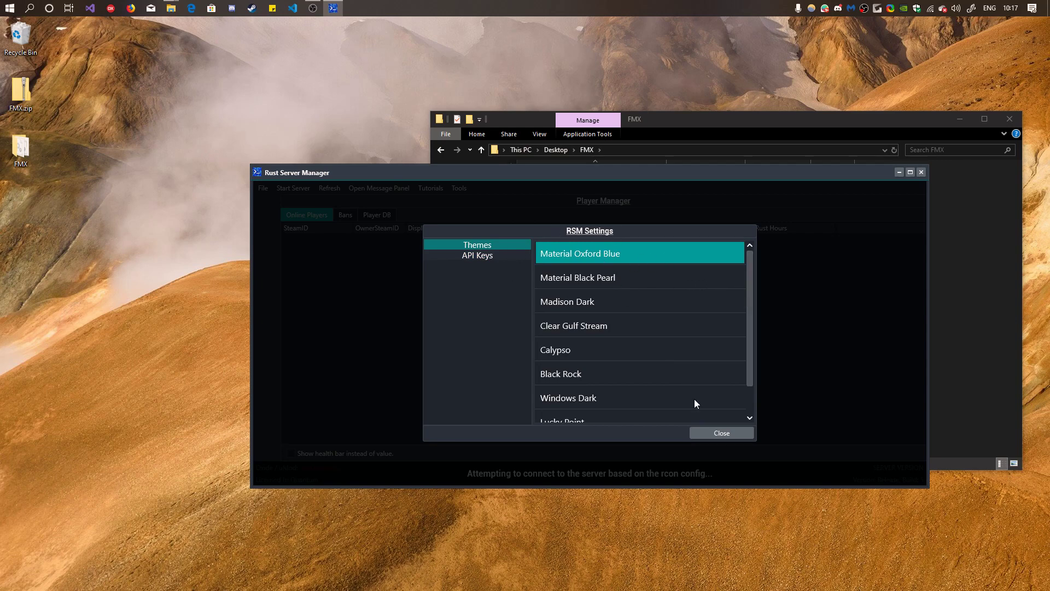
click(631, 278)
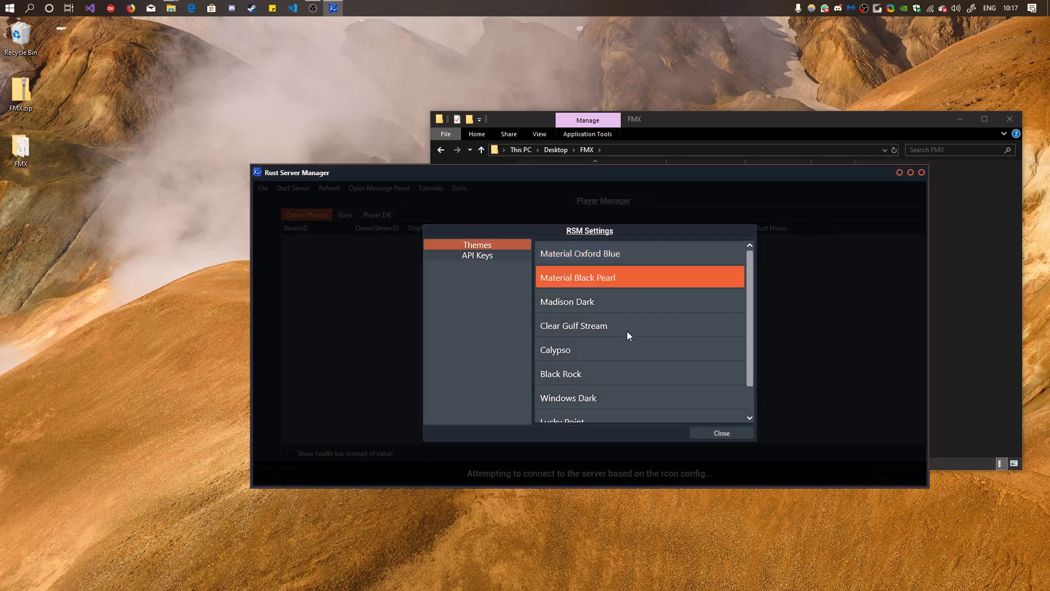
Close the RSM settings, narrow the Rust Server Manager window to end after the Health column, and open the server console page.
click(727, 436)
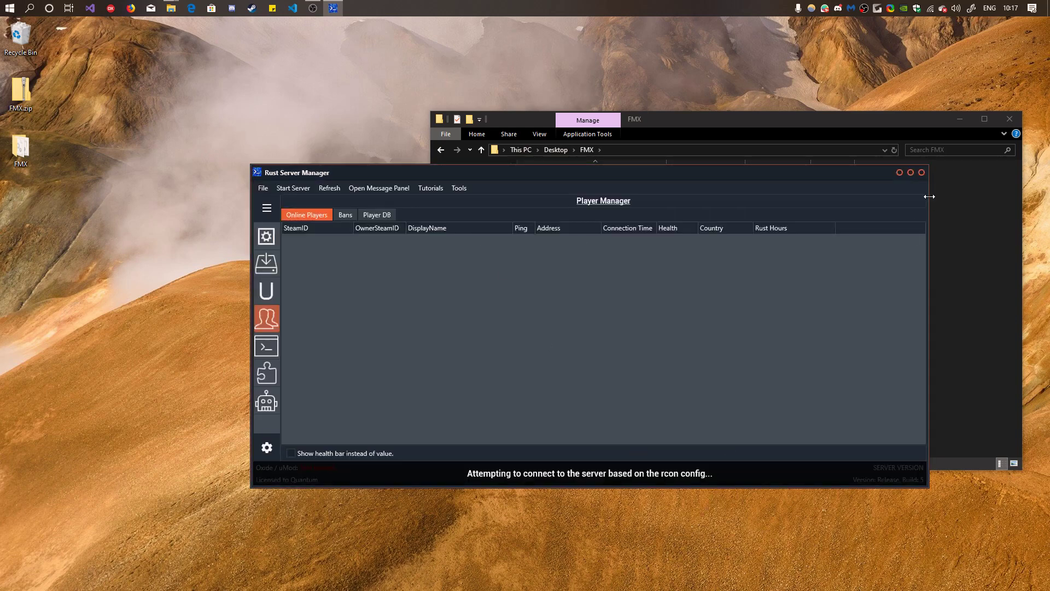
drag(929, 196, 701, 204)
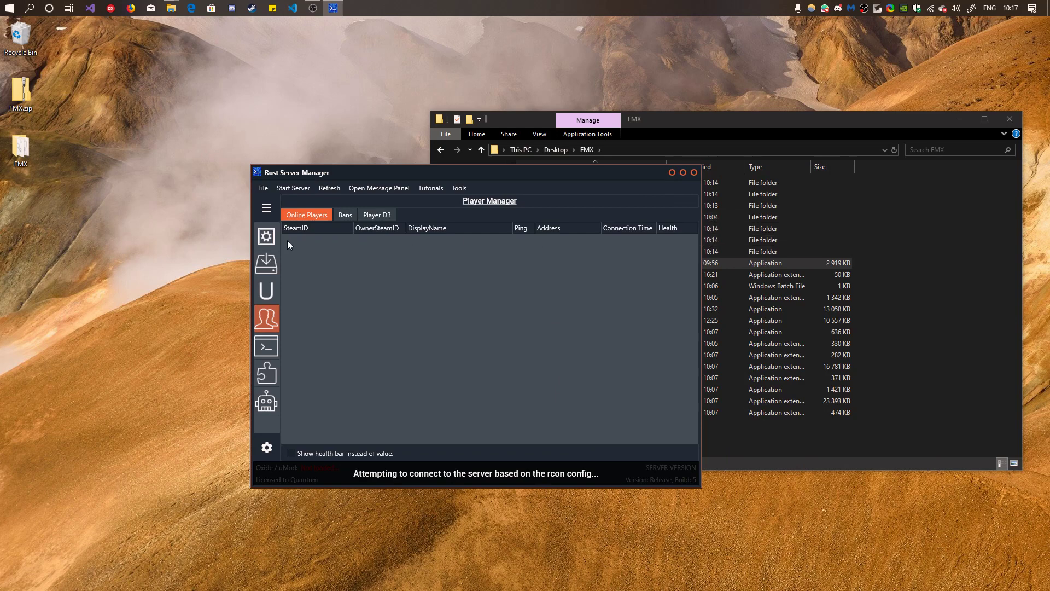
click(266, 208)
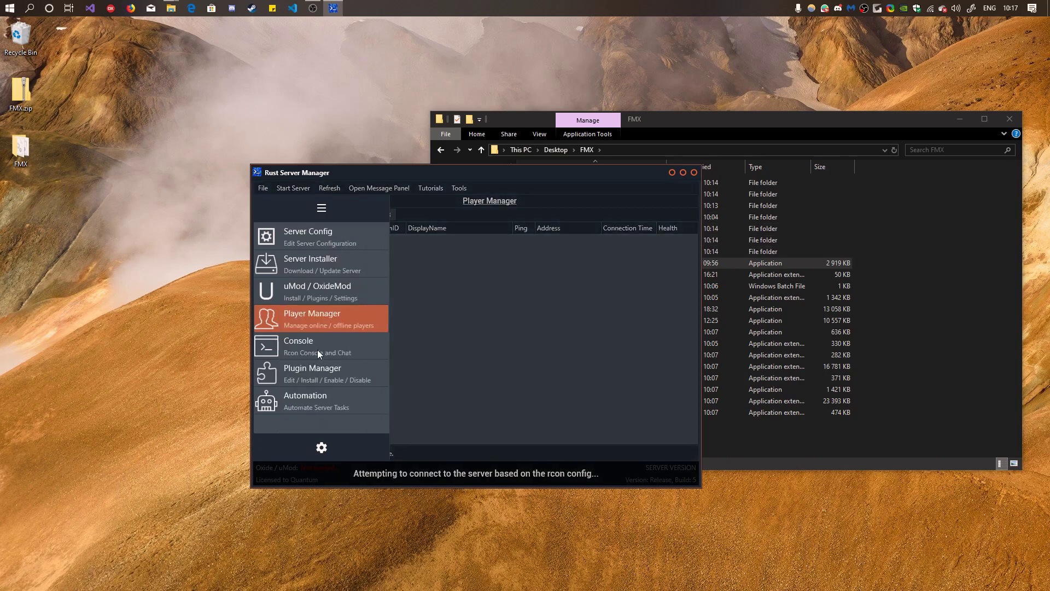
click(318, 352)
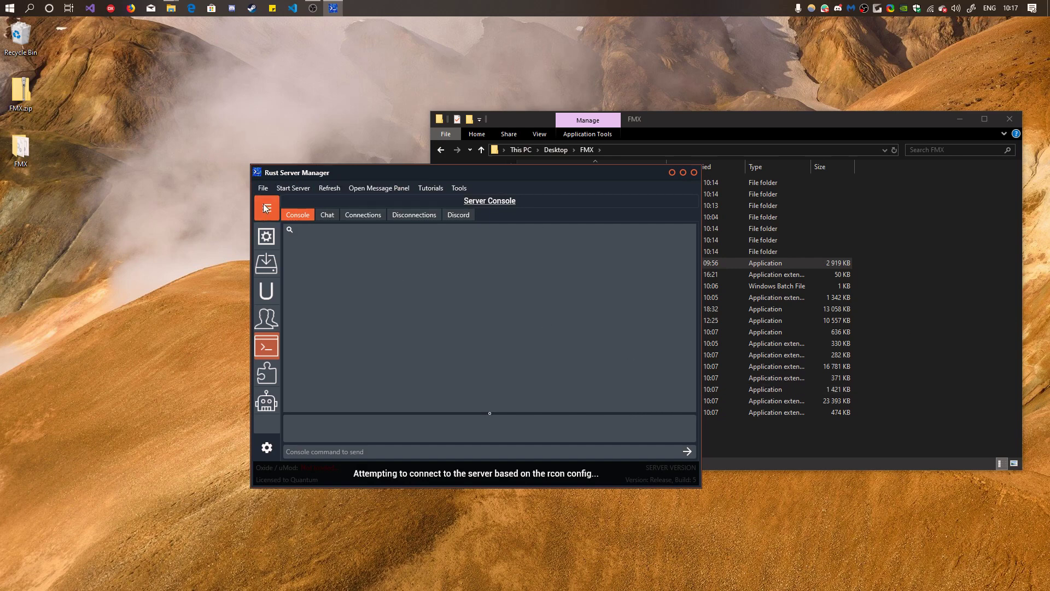
Open the Start Server configuration and look over the affinity HEX value and CPU socket settings.
click(282, 191)
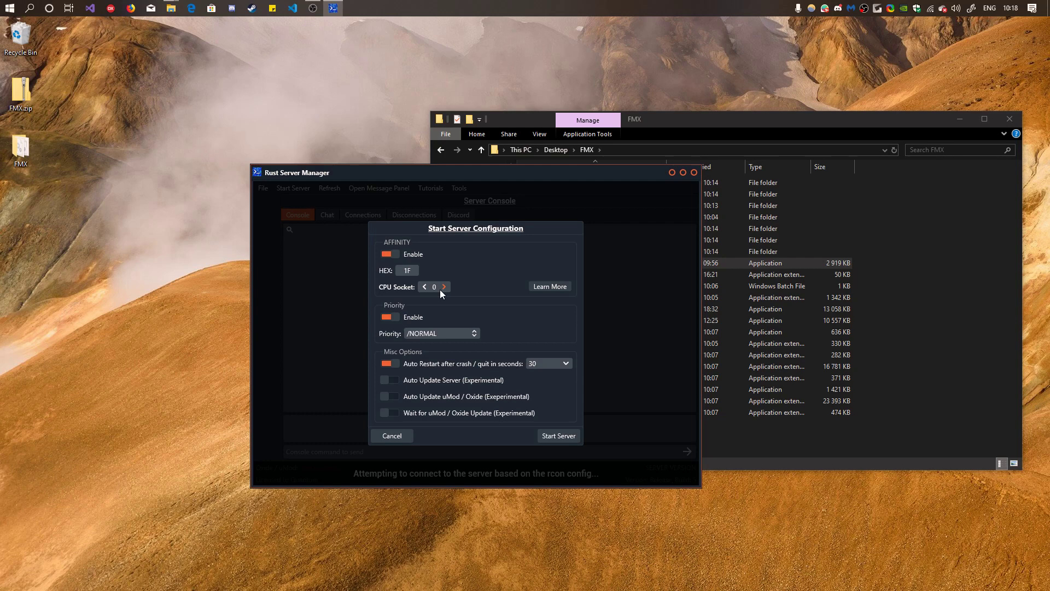
click(425, 287)
click(417, 273)
Launch Calculator beside the server configuration and switch it to Programmer mode with the bit-toggling keypad.
click(3, 5)
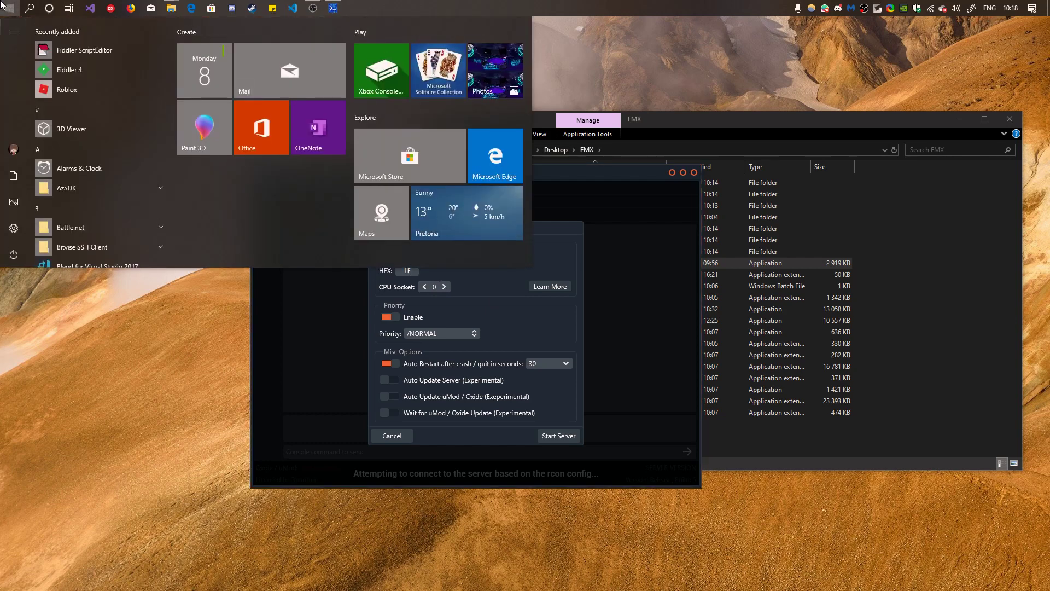
text(calc)
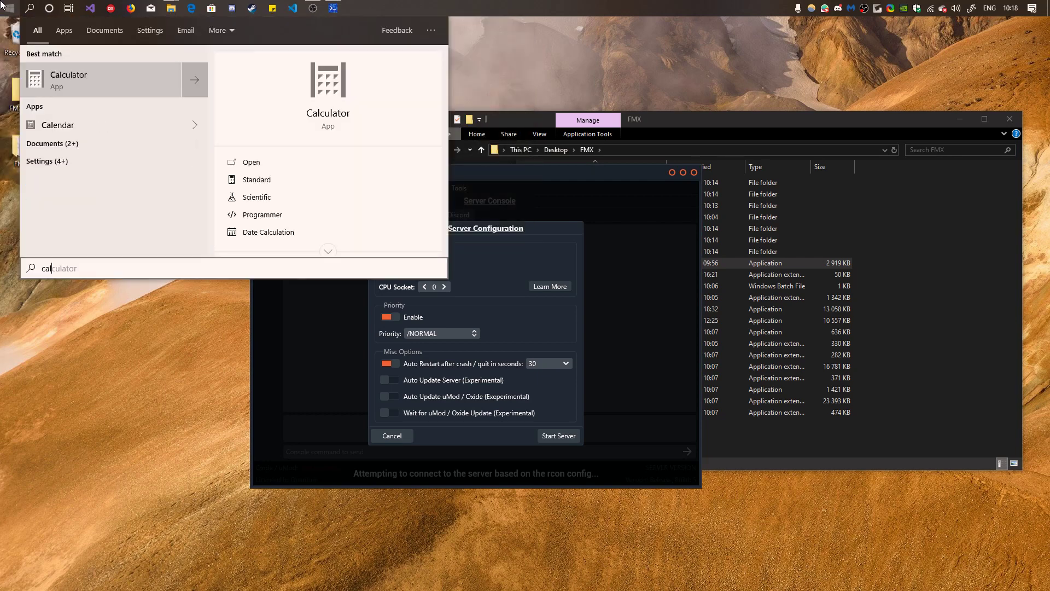
key(Return)
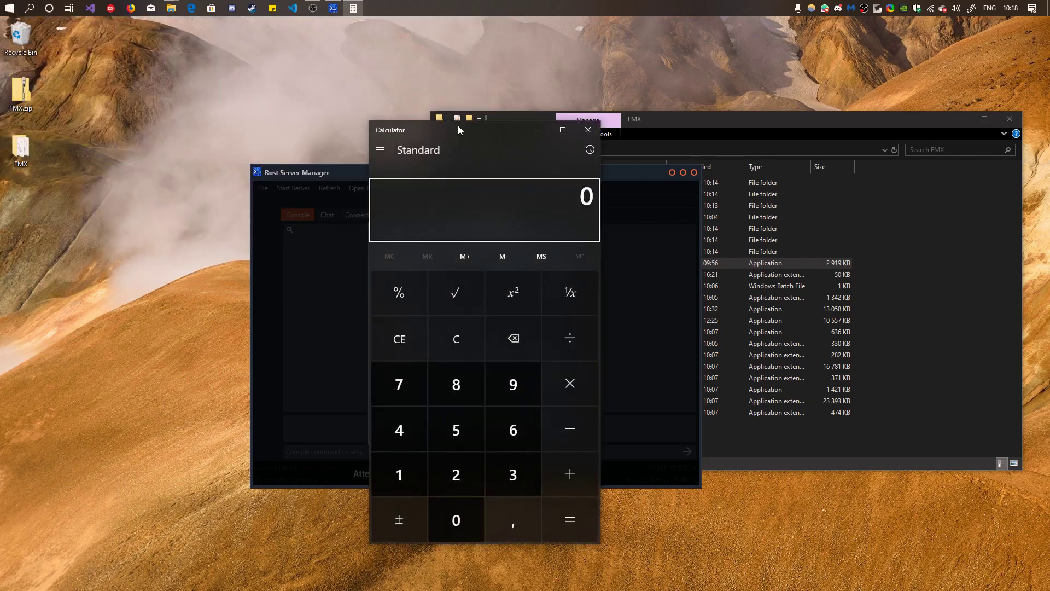
drag(459, 131, 735, 118)
click(662, 135)
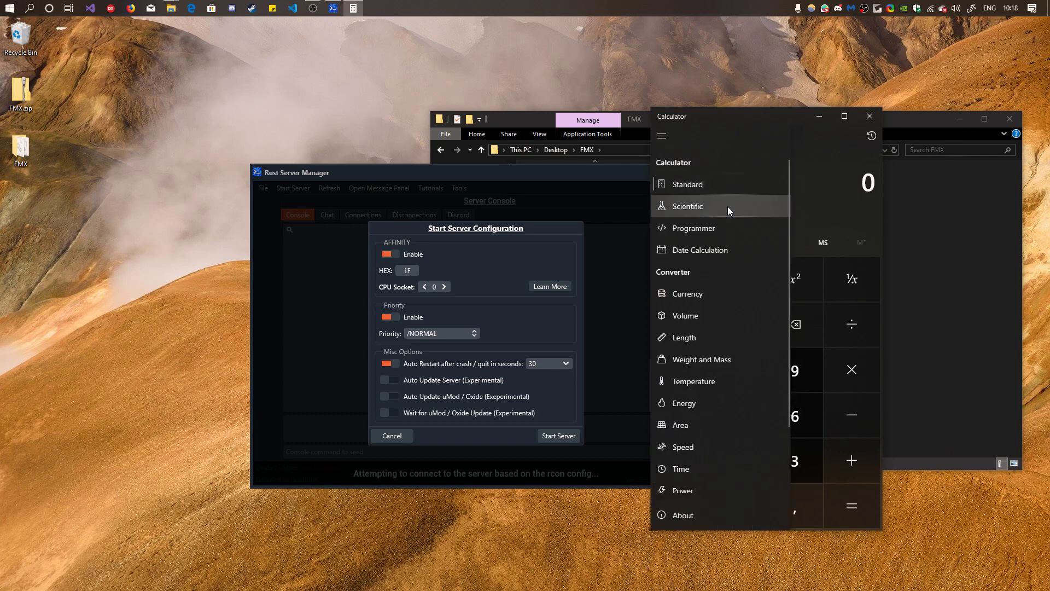
click(694, 228)
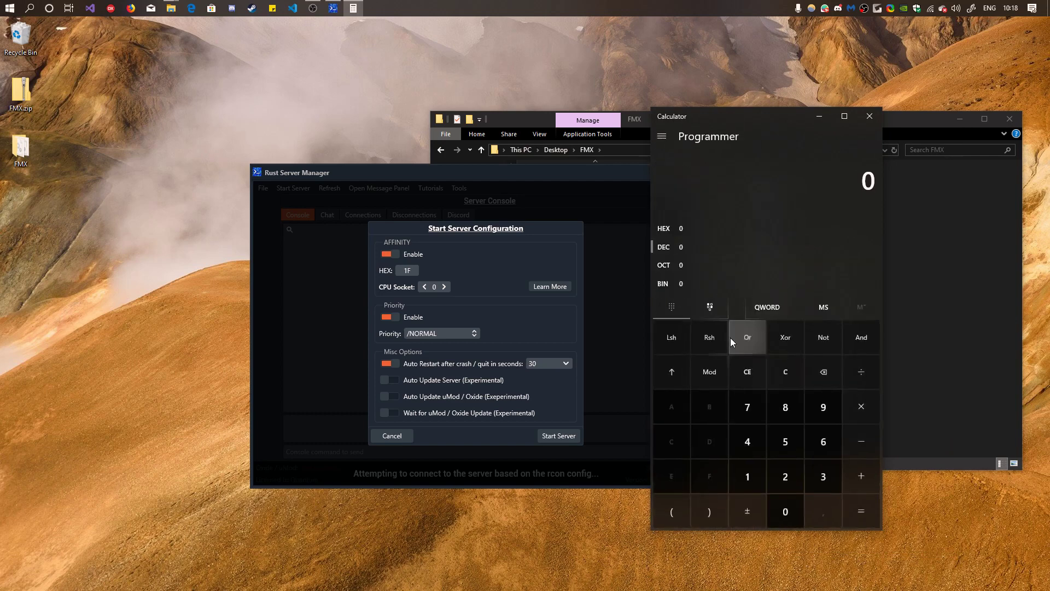
click(713, 313)
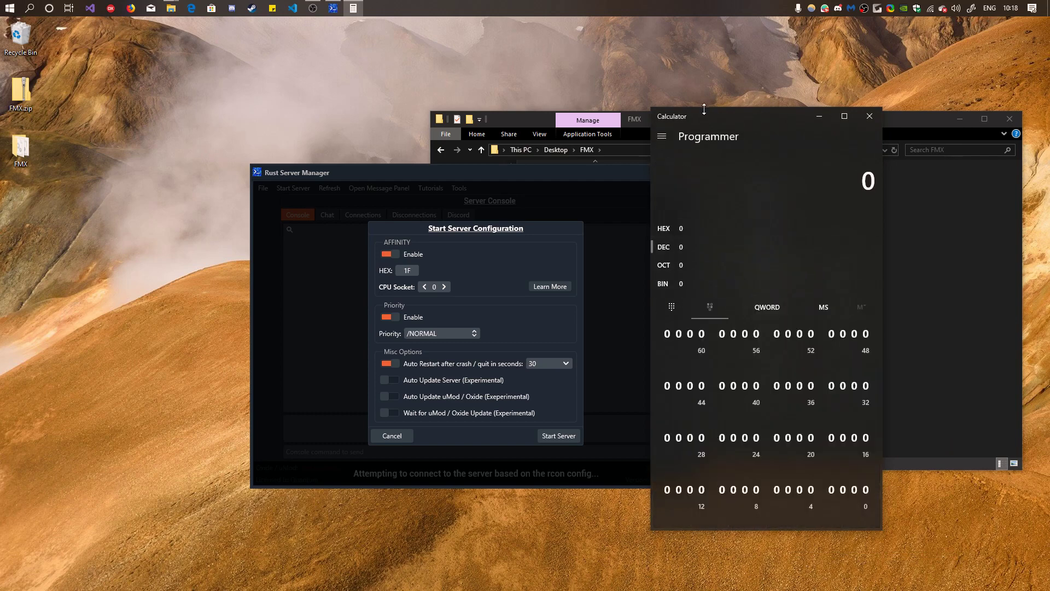
Work out the CPU affinity mask in hexadecimal by switching on bits 1, 3 and 4 in Calculator.
drag(711, 123, 693, 101)
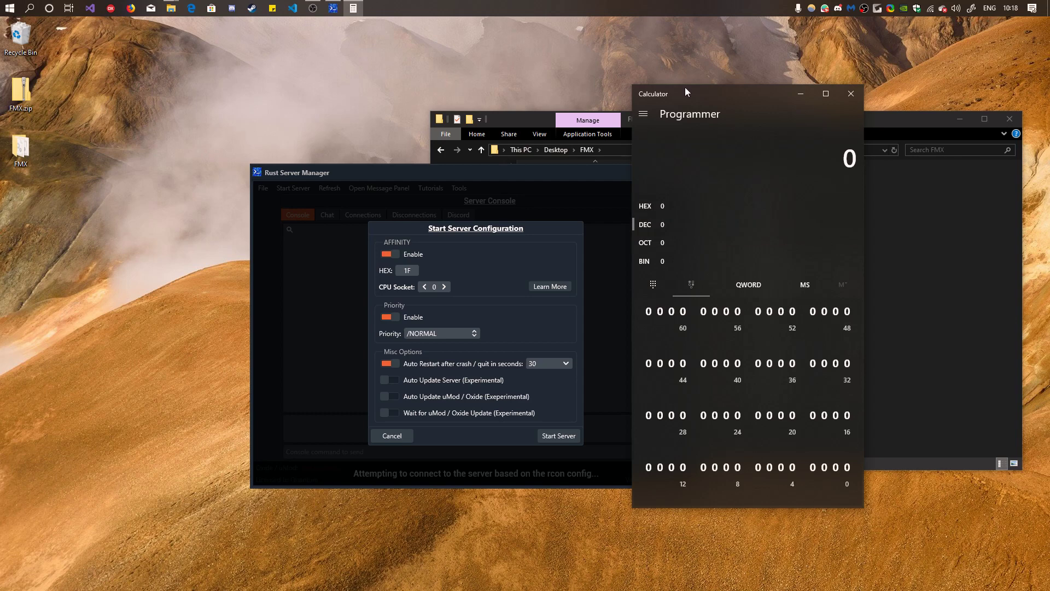
drag(678, 92, 724, 102)
click(672, 219)
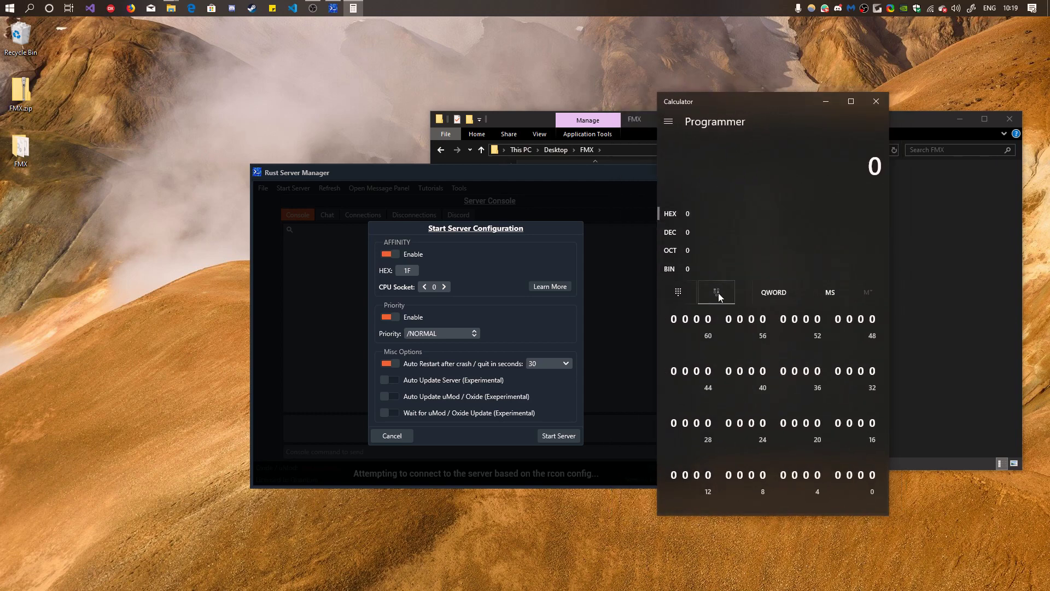
click(861, 476)
click(850, 476)
click(839, 475)
click(850, 475)
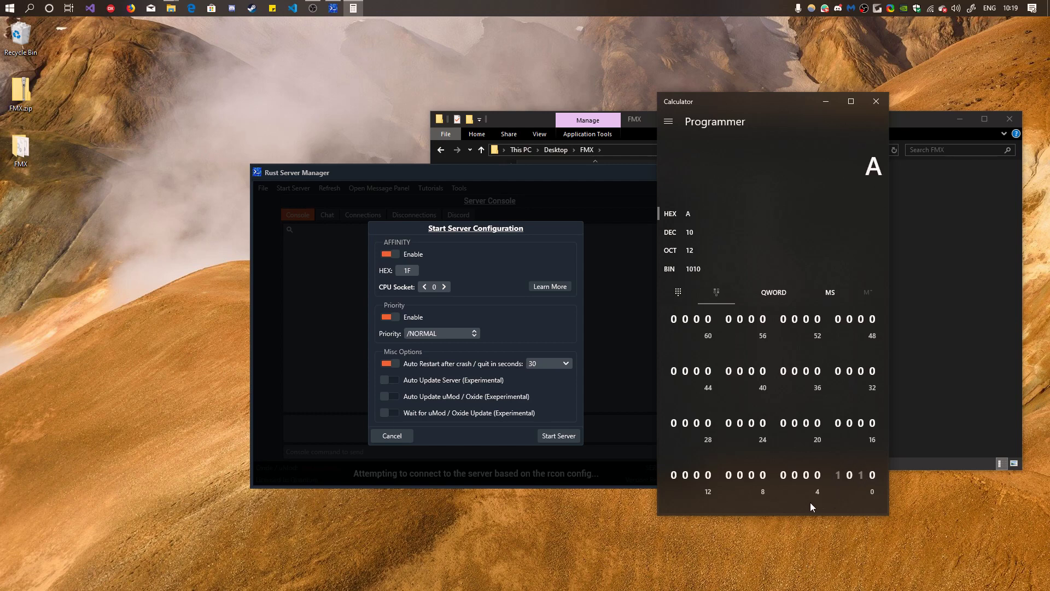
click(818, 476)
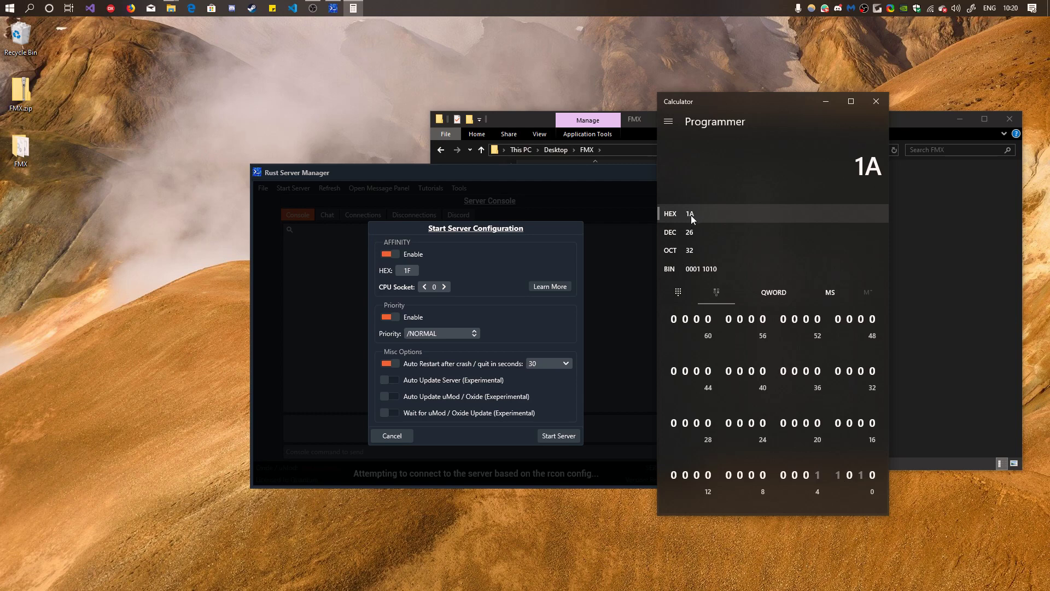
Set the server's affinity HEX value to 1A in Rust Server Manager and choose /NORMAL as its priority.
click(398, 273)
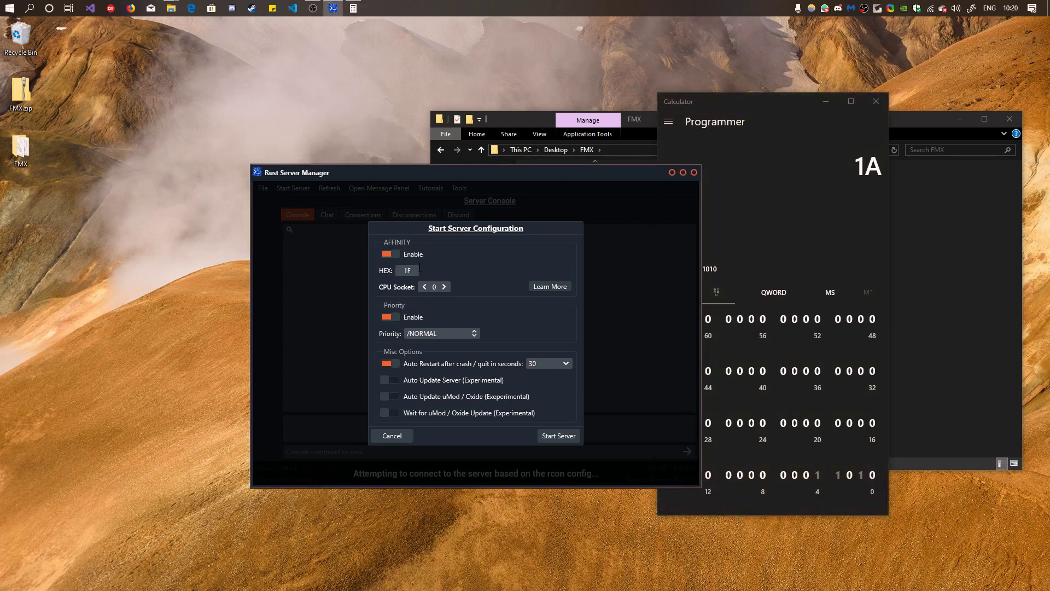
key(BackSpace)
key(BackSpace)
text(1A)
click(462, 332)
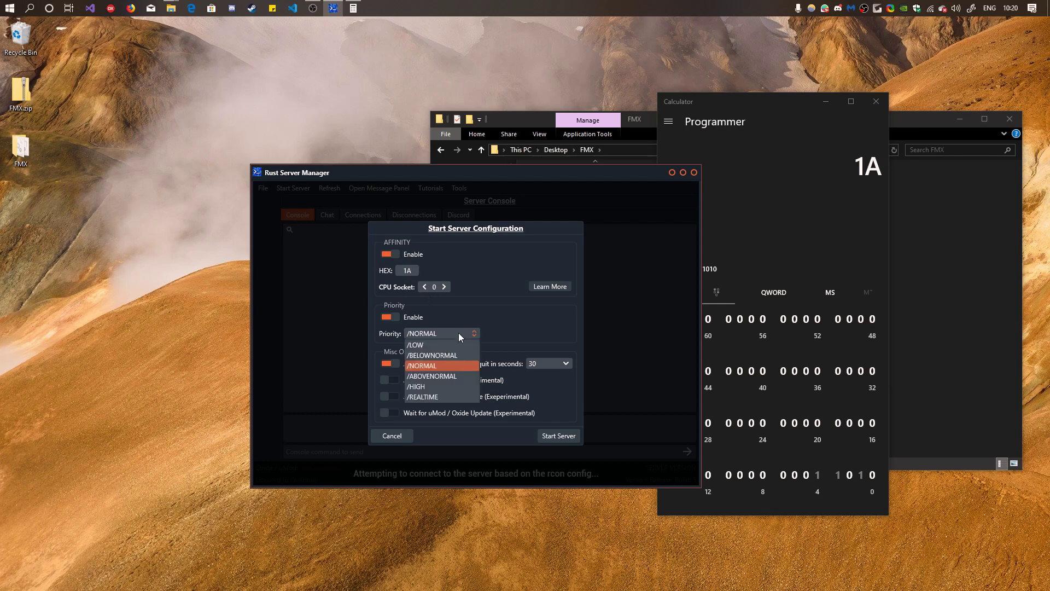
click(435, 367)
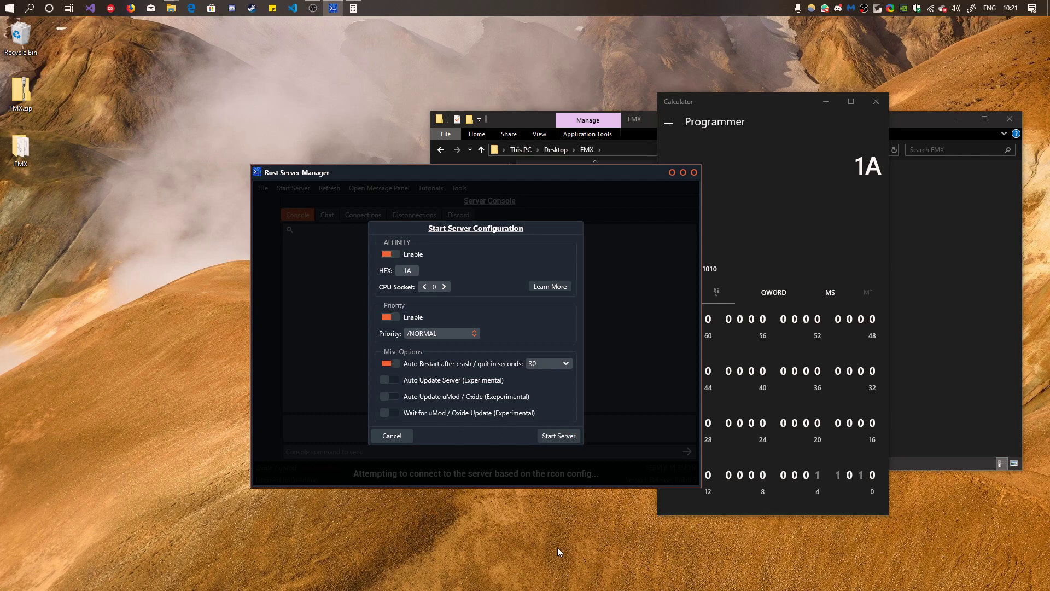
click(563, 435)
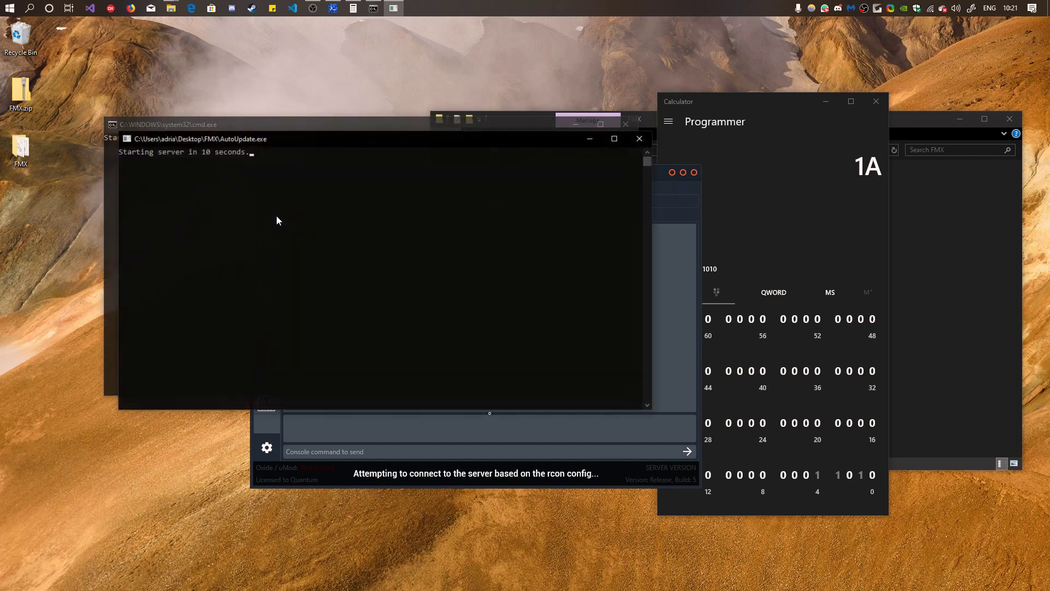
drag(284, 139, 404, 138)
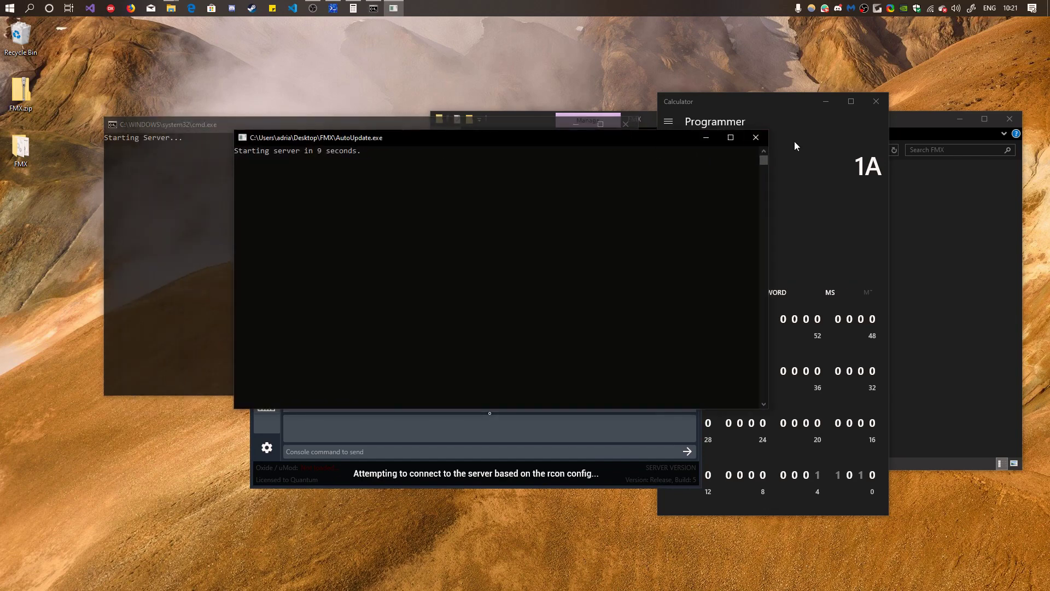
click(757, 138)
text(y)
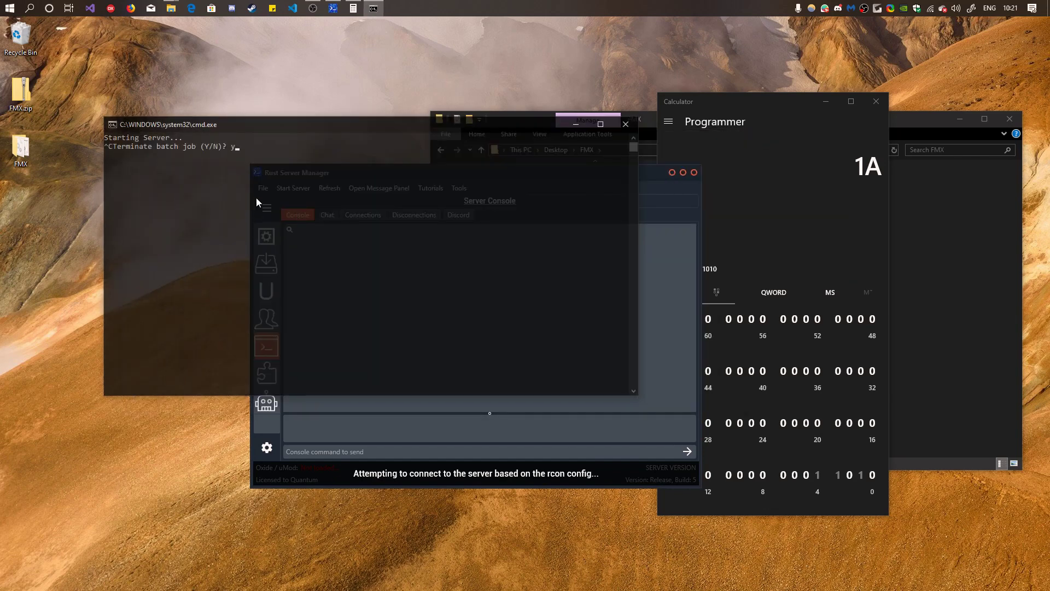
key(Return)
Open a Command Prompt, enable the legacy console option in its properties, and close the window.
click(3, 6)
text(cmd)
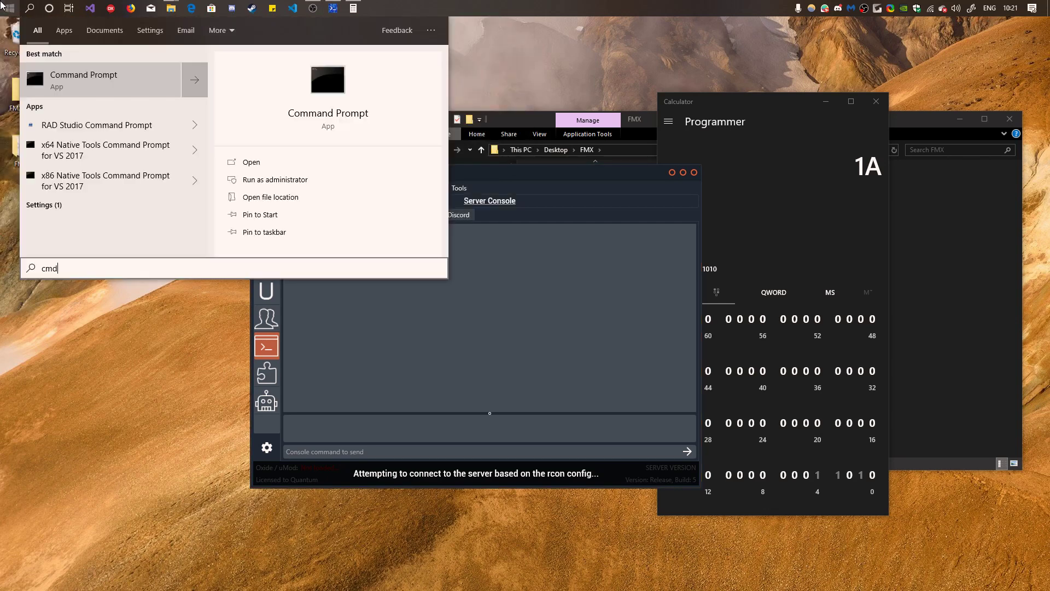
key(Return)
click(141, 160)
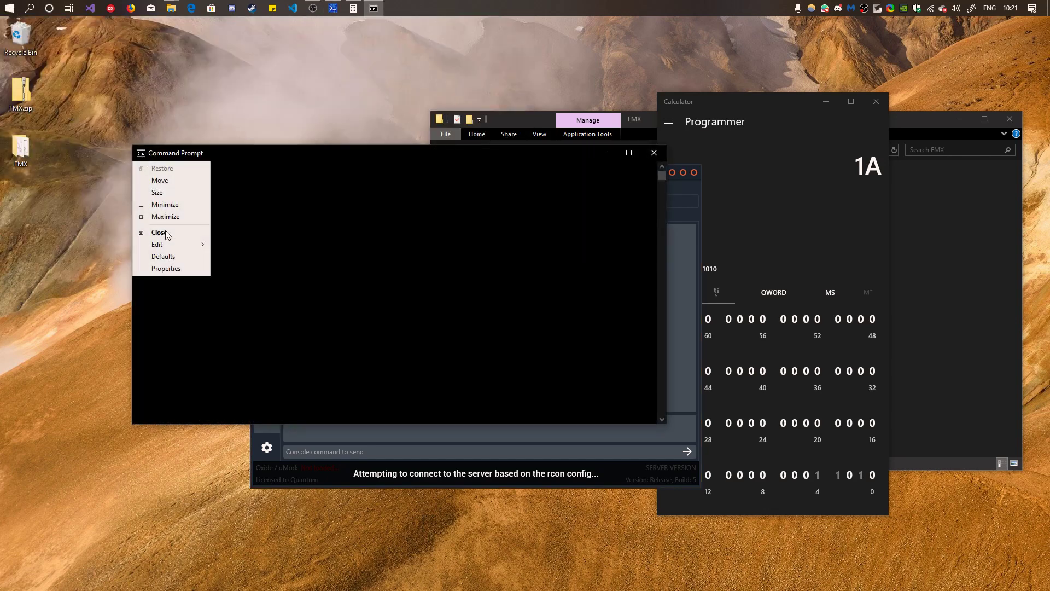
click(165, 267)
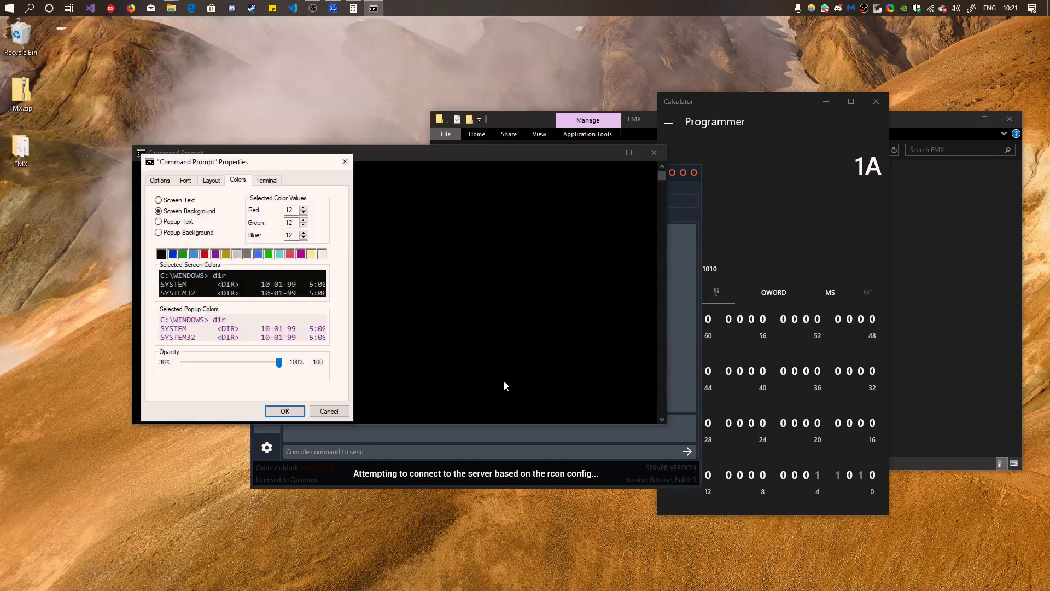
click(170, 184)
click(174, 368)
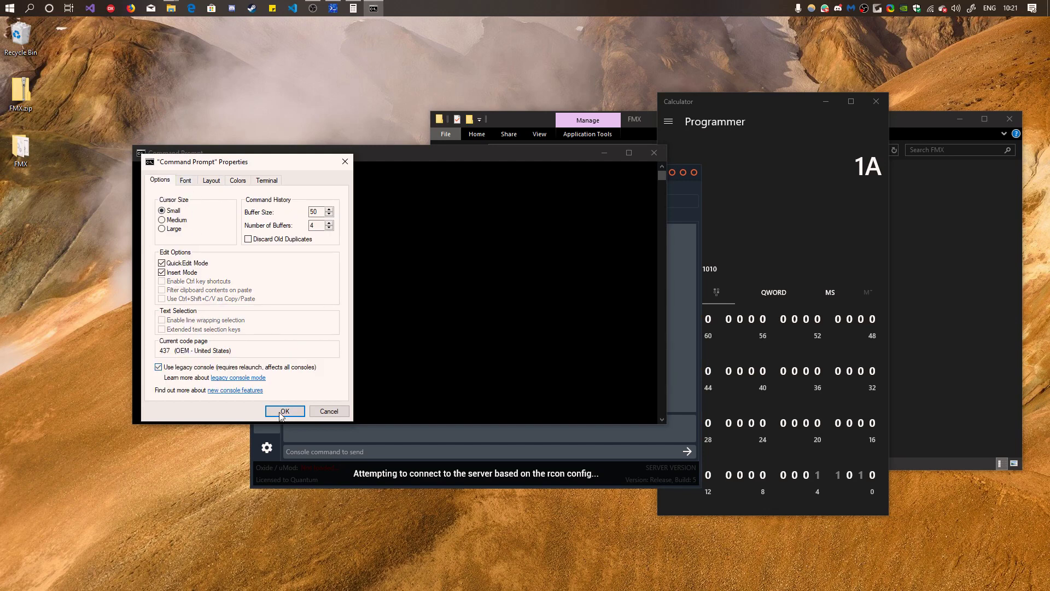
click(285, 411)
click(656, 158)
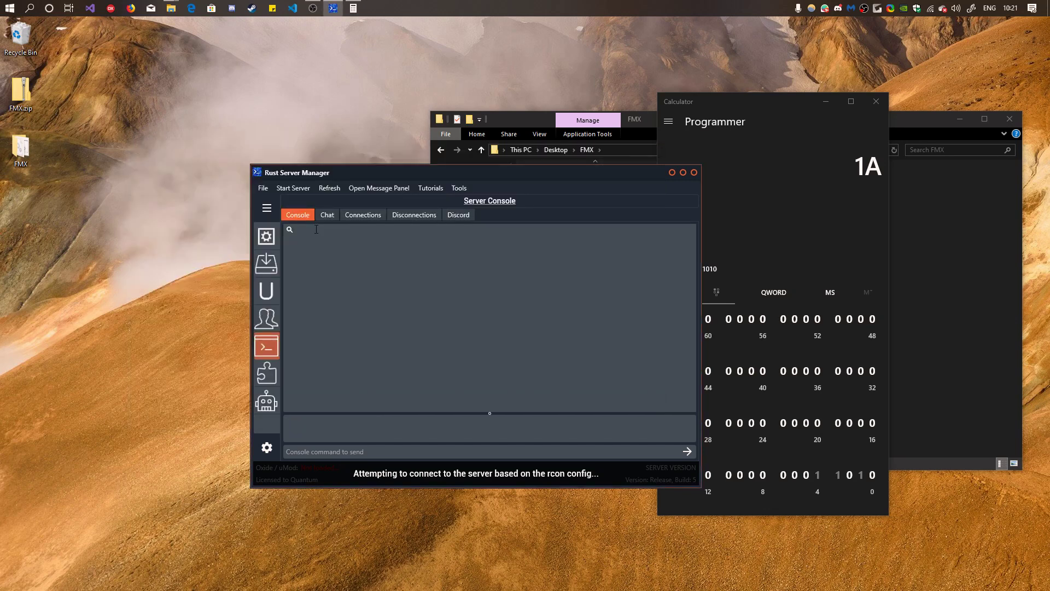
Start the server with the configured options and arrange the console, AutoUpdate and Rust Server Manager windows so they can be seen together.
click(290, 191)
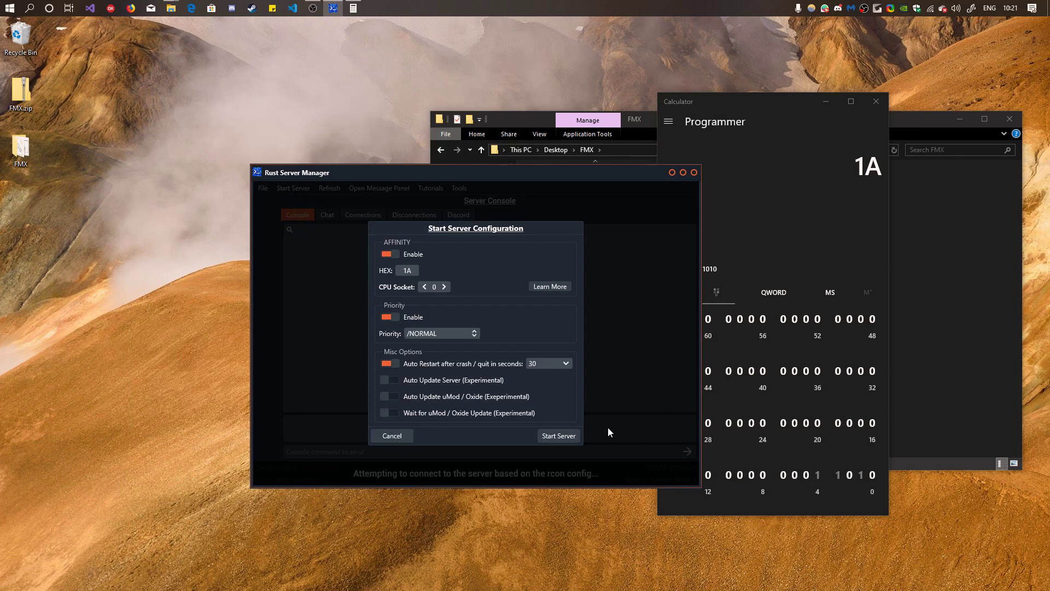
click(563, 437)
drag(316, 147, 597, 79)
drag(342, 130, 251, 43)
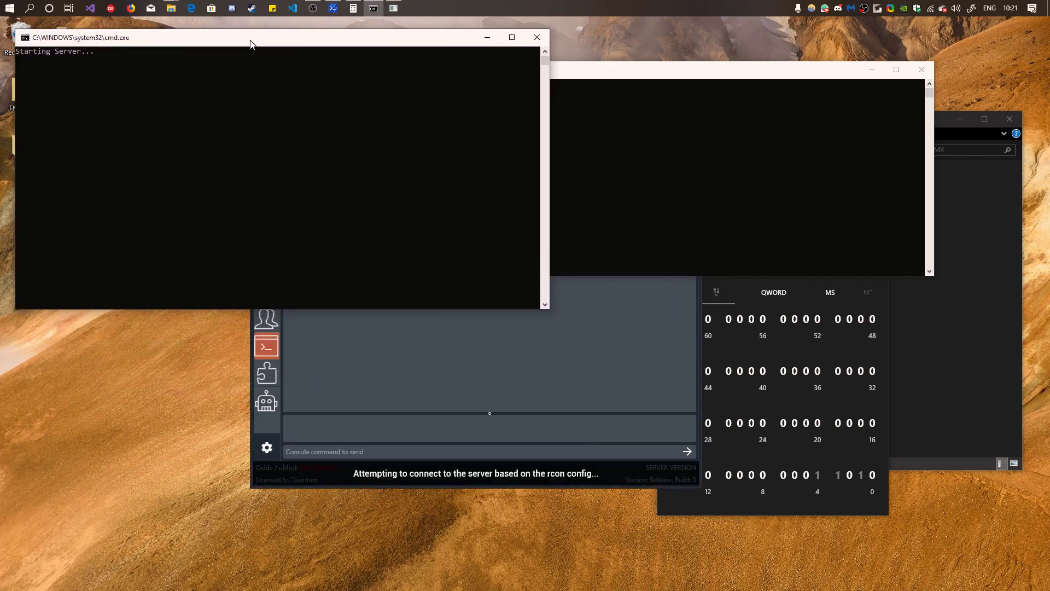
drag(644, 72, 710, 39)
click(574, 368)
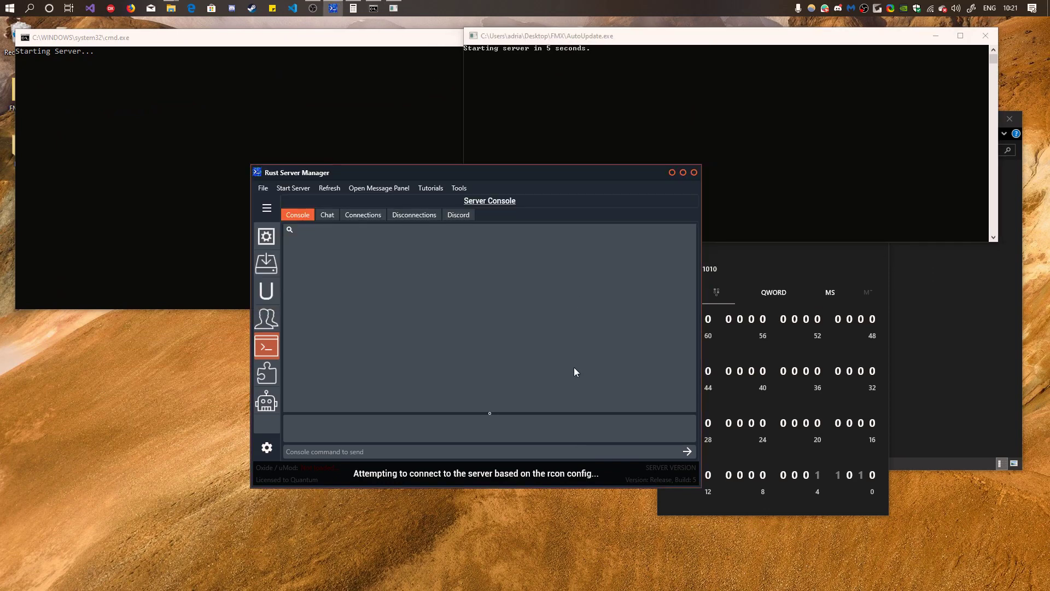
drag(483, 175, 663, 284)
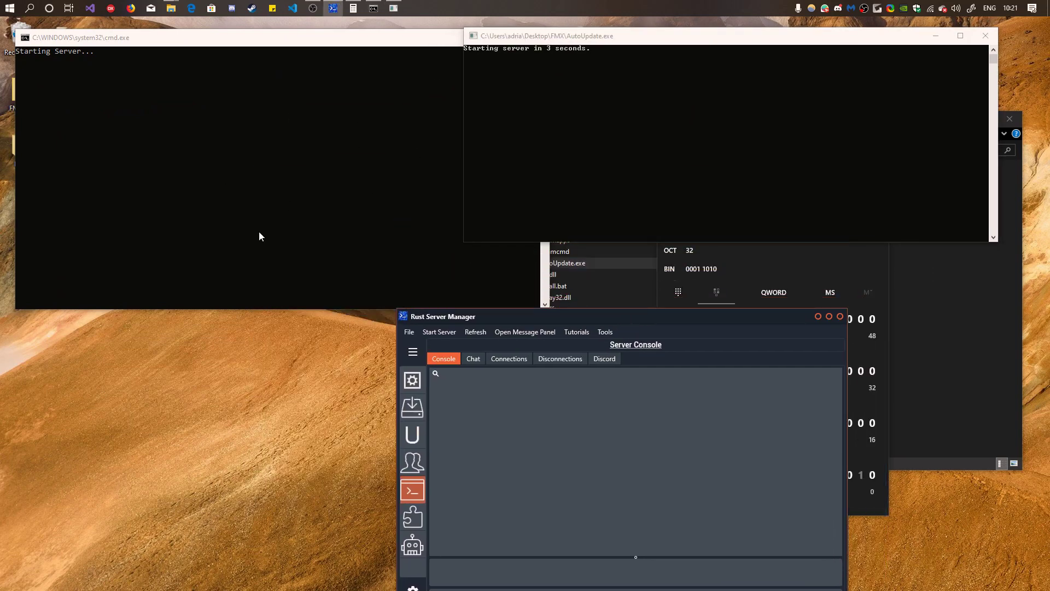
drag(513, 313, 614, 221)
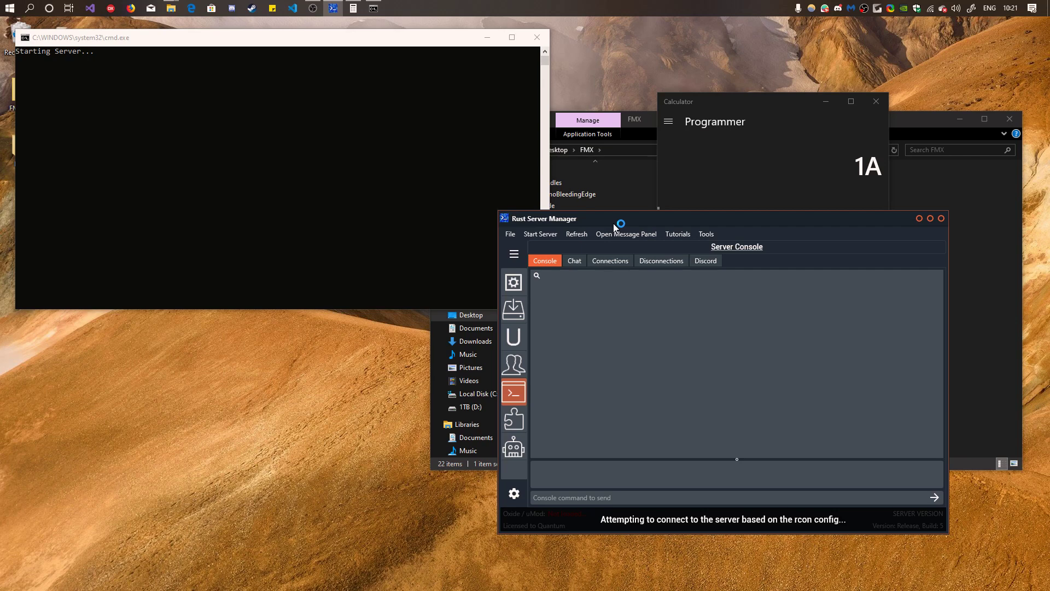
Open start.bat from the FMX folder in Notepad++ and examine its server launch parameters.
click(642, 198)
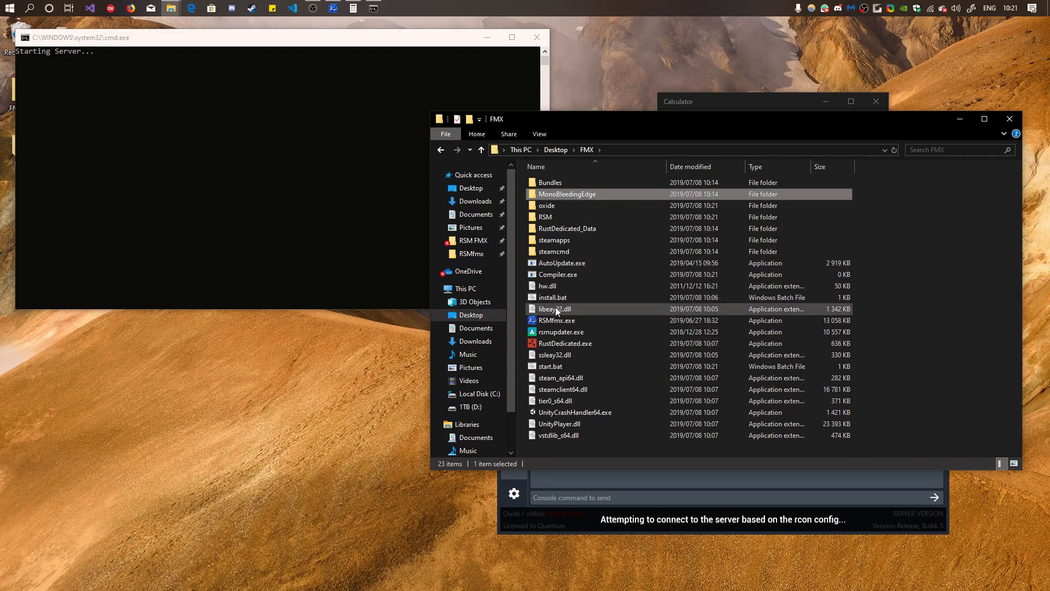
double_click(548, 366)
right_click(549, 366)
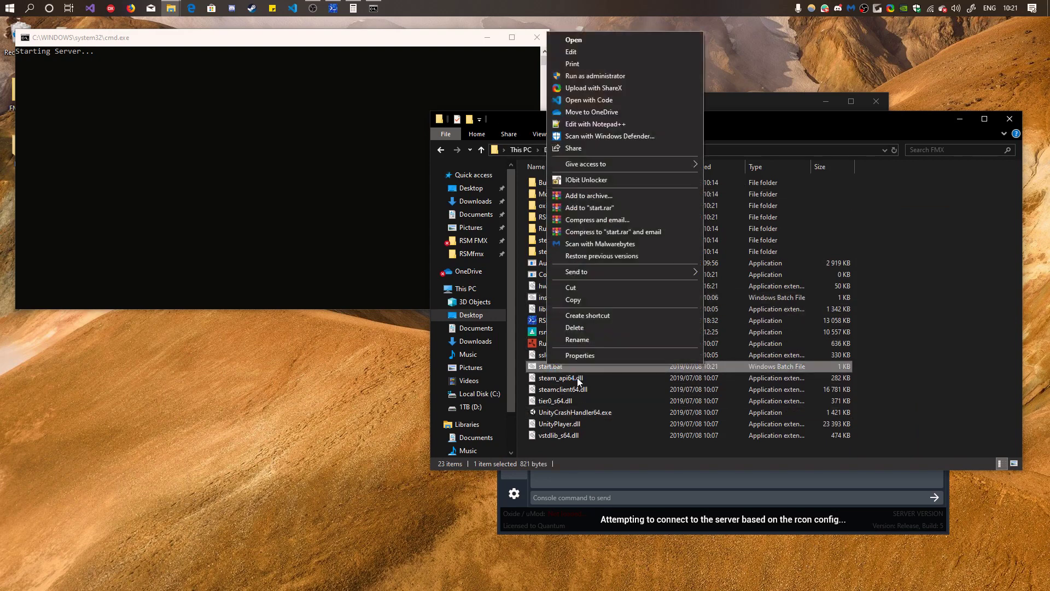
click(590, 124)
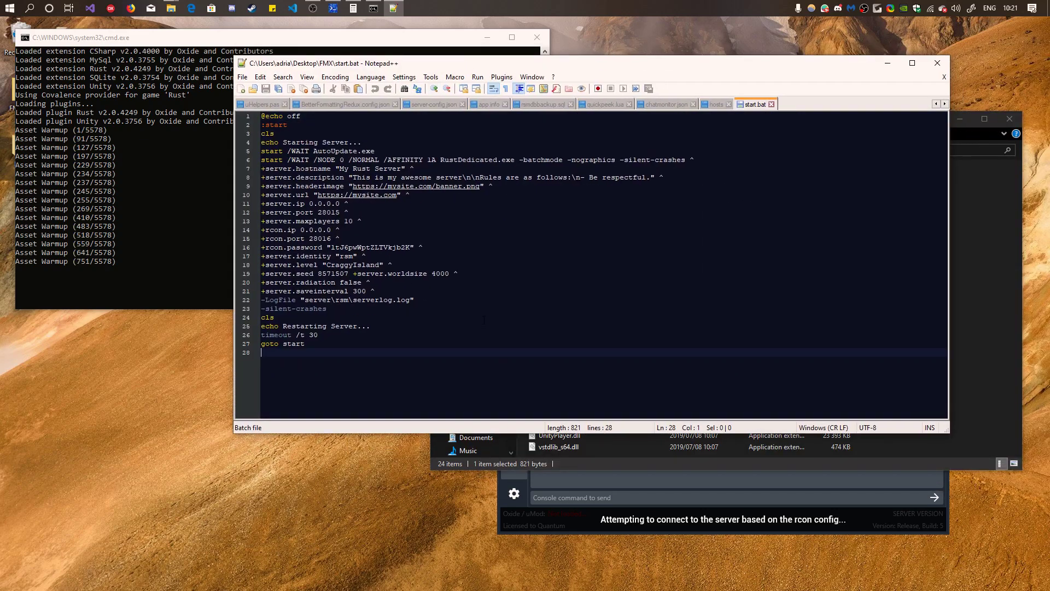
drag(326, 169, 514, 317)
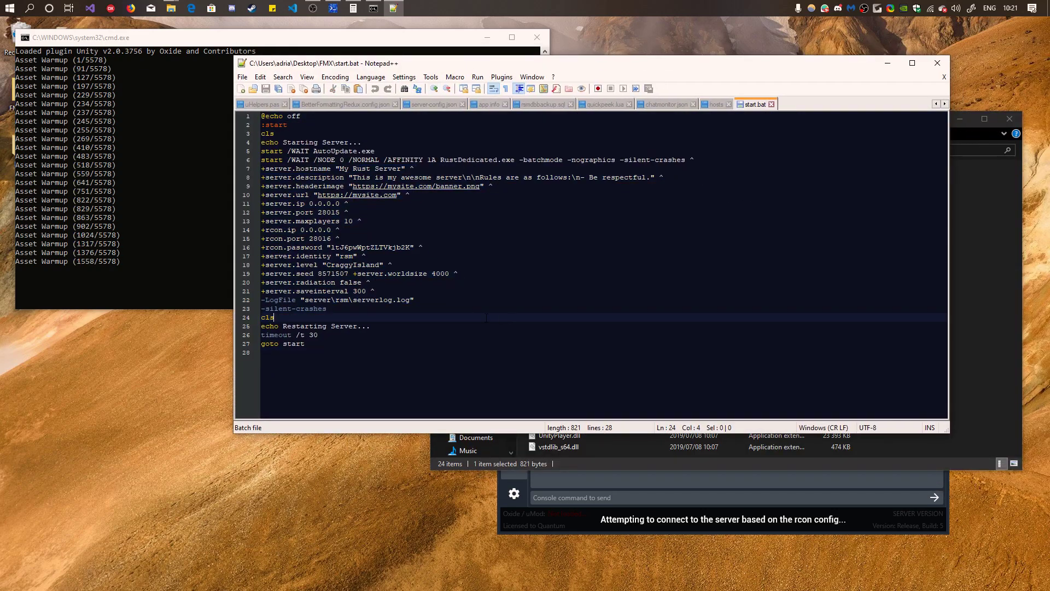
Review the restart loop and server launch parameters in start.bat, and close Notepad++.
drag(370, 326, 274, 125)
click(339, 344)
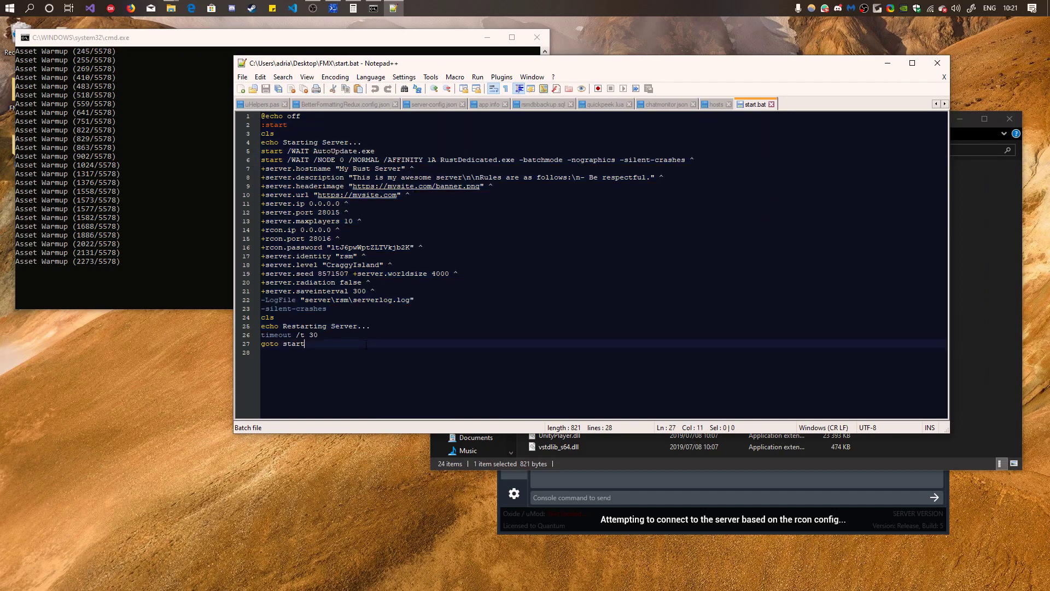
drag(378, 291, 348, 150)
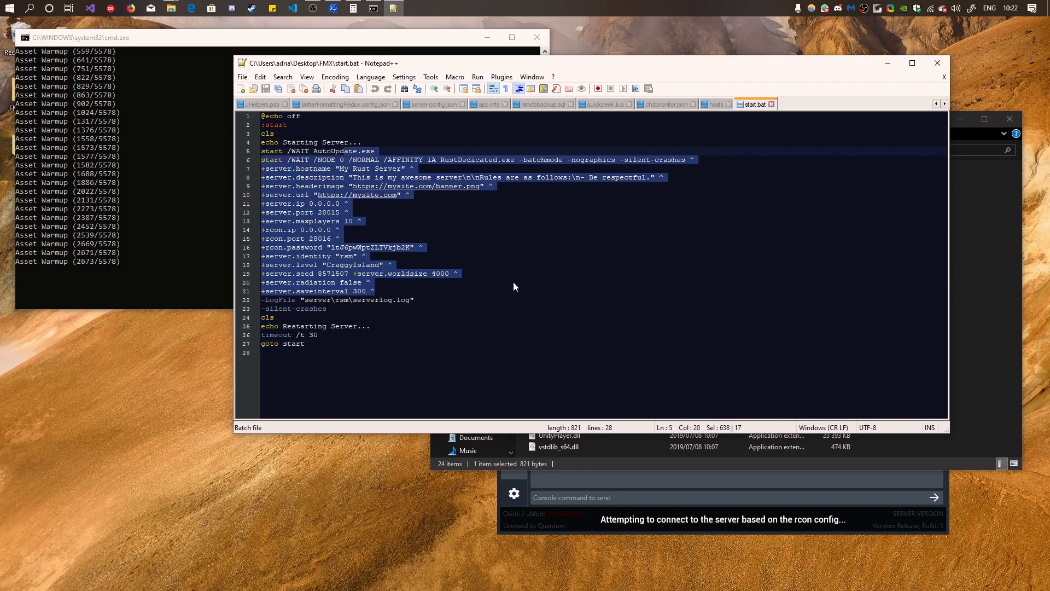
click(513, 283)
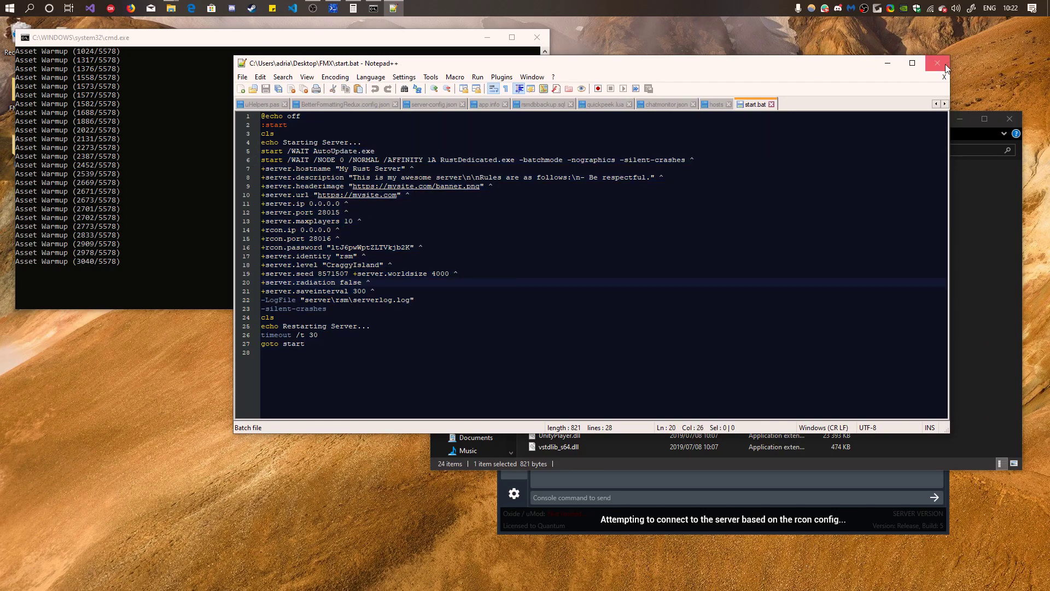
click(309, 159)
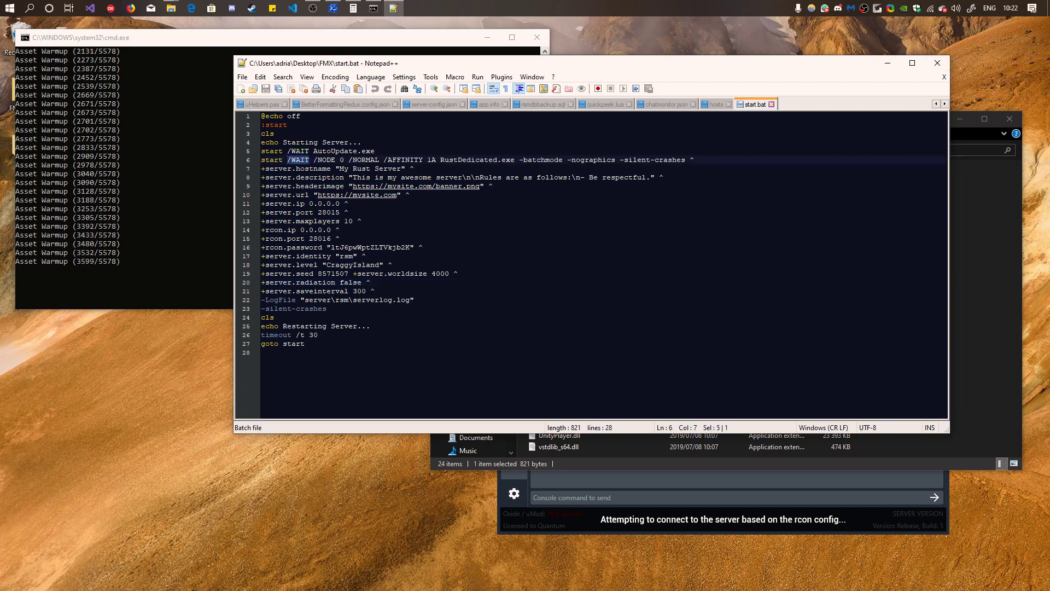
click(369, 256)
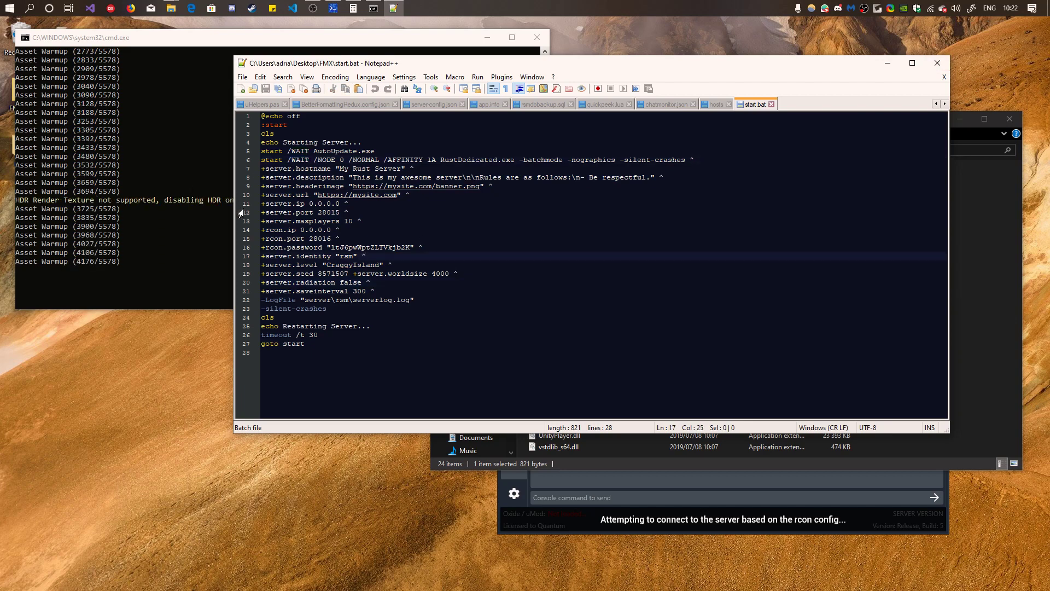
key(alt+F4)
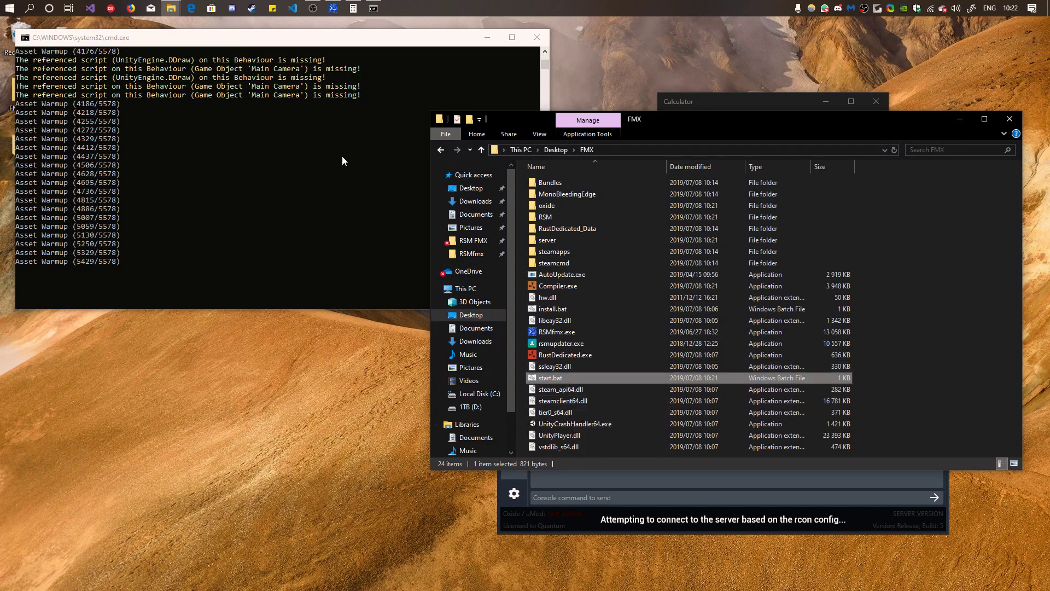
Allow rustdedicated.exe through the firewall, and bring Rust Server Manager to the front beside the server console window.
click(592, 400)
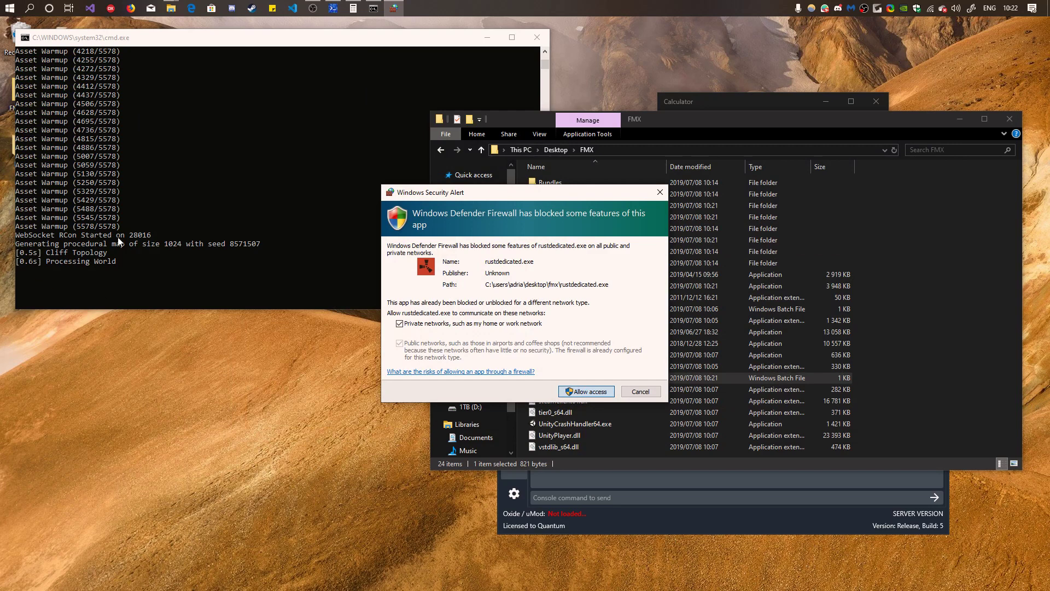
click(621, 530)
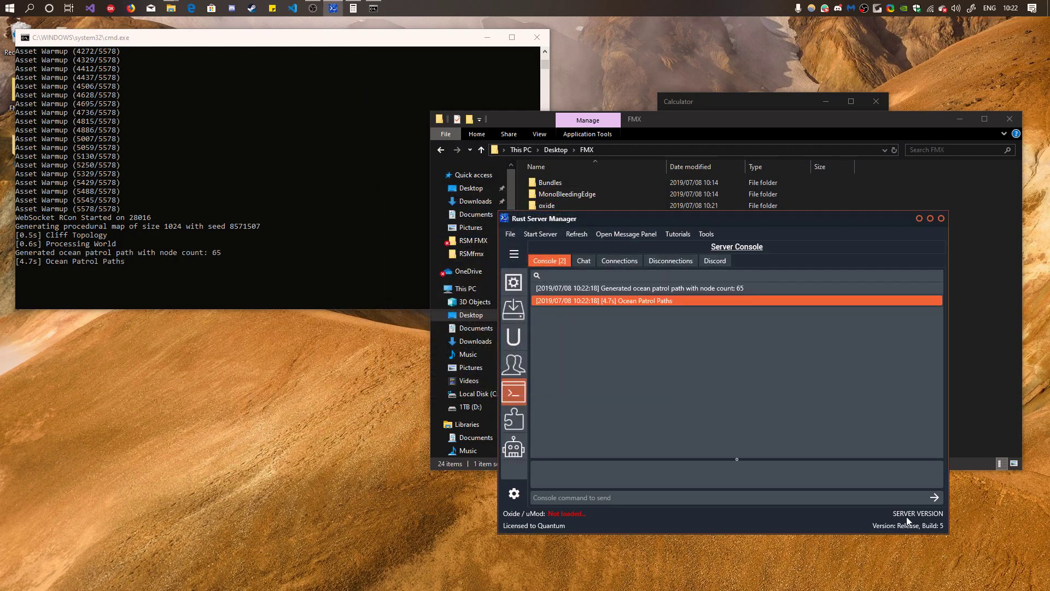
drag(652, 218, 573, 147)
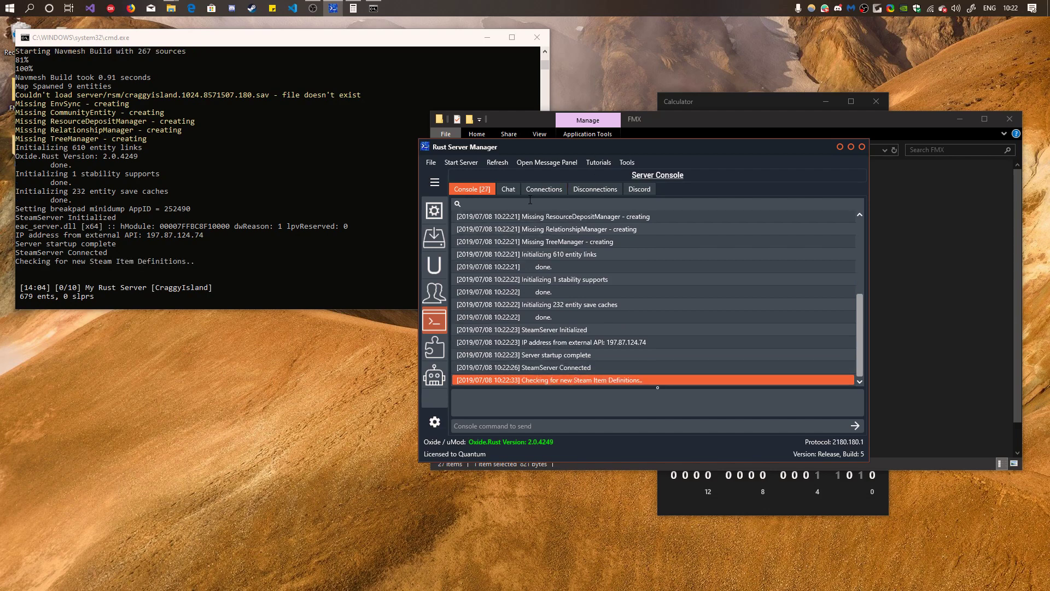
Look through the Server Console's Chat, Connections, Disconnections and Discord views, briefly visiting the uMod and Player Manager pages.
click(508, 192)
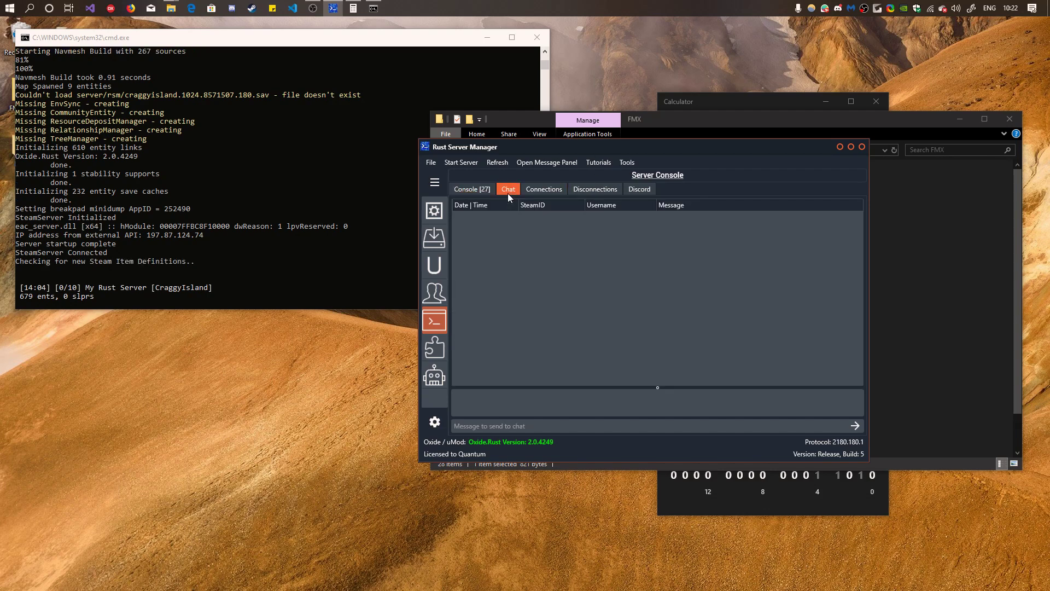
click(536, 191)
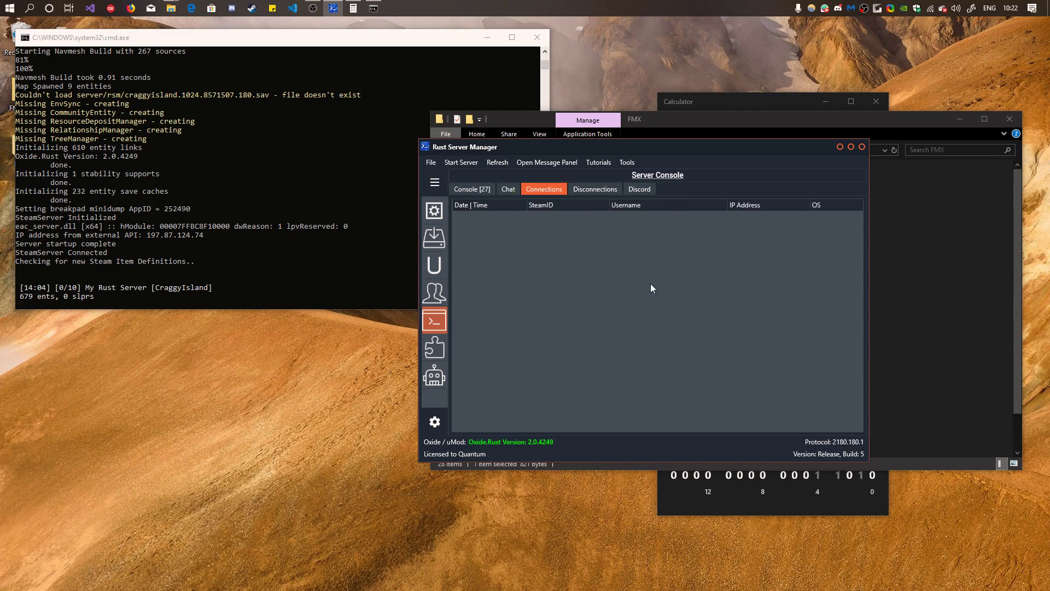
click(595, 189)
click(435, 265)
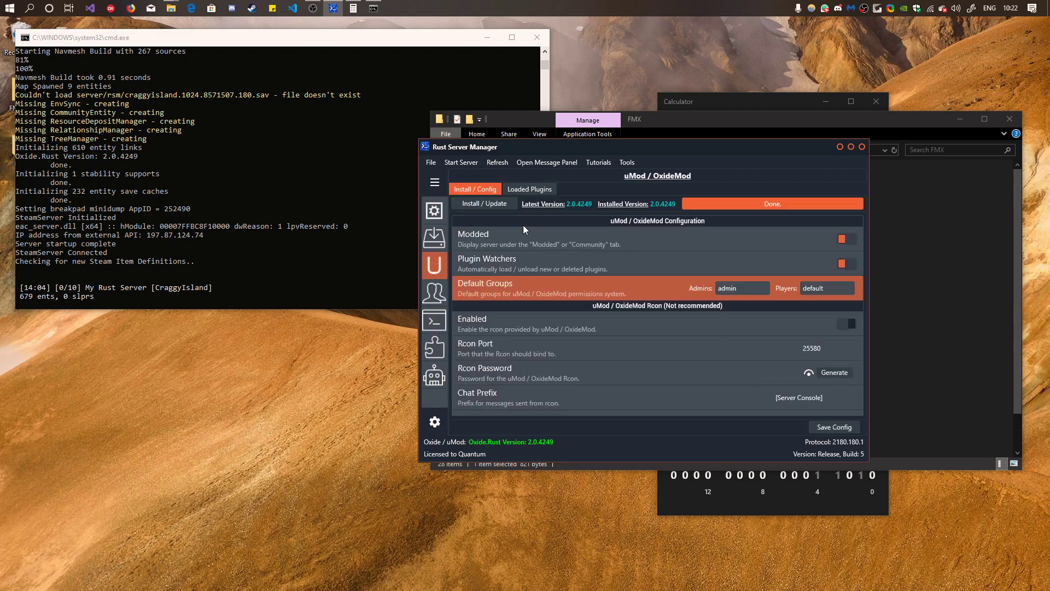
click(438, 298)
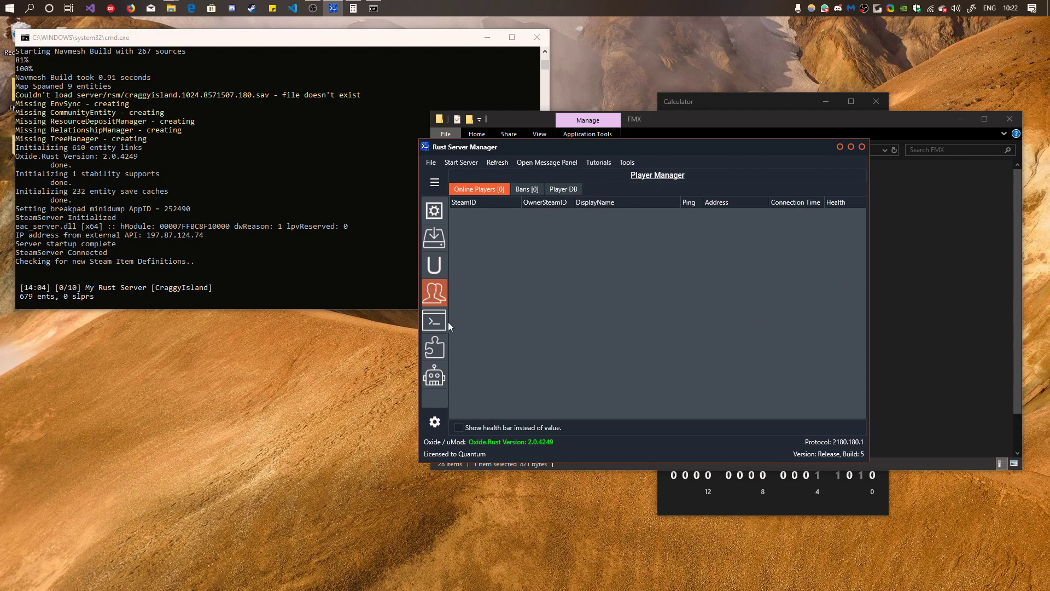
click(434, 323)
click(437, 301)
click(441, 328)
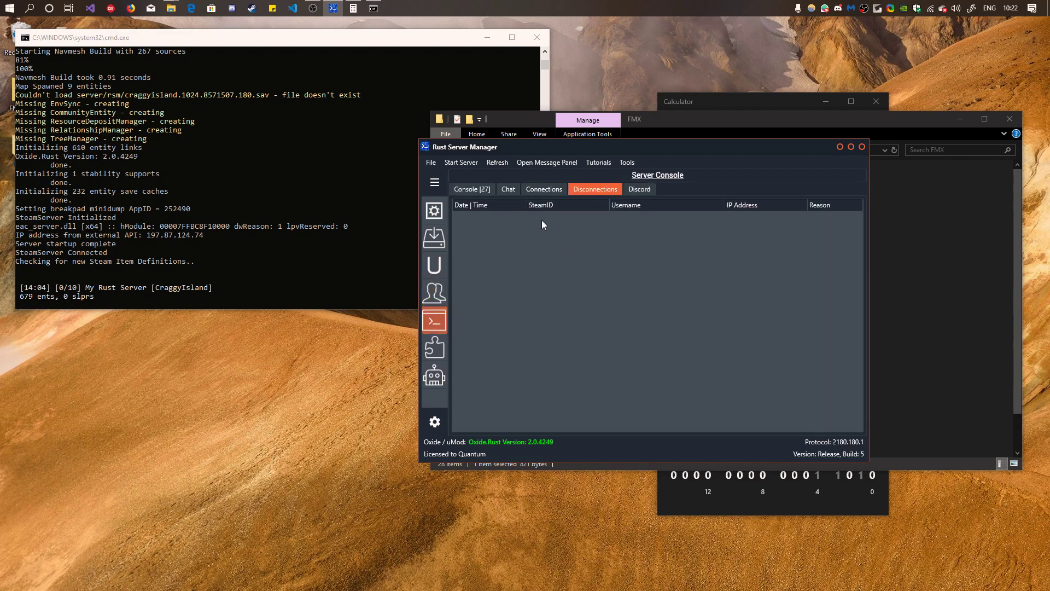
click(651, 191)
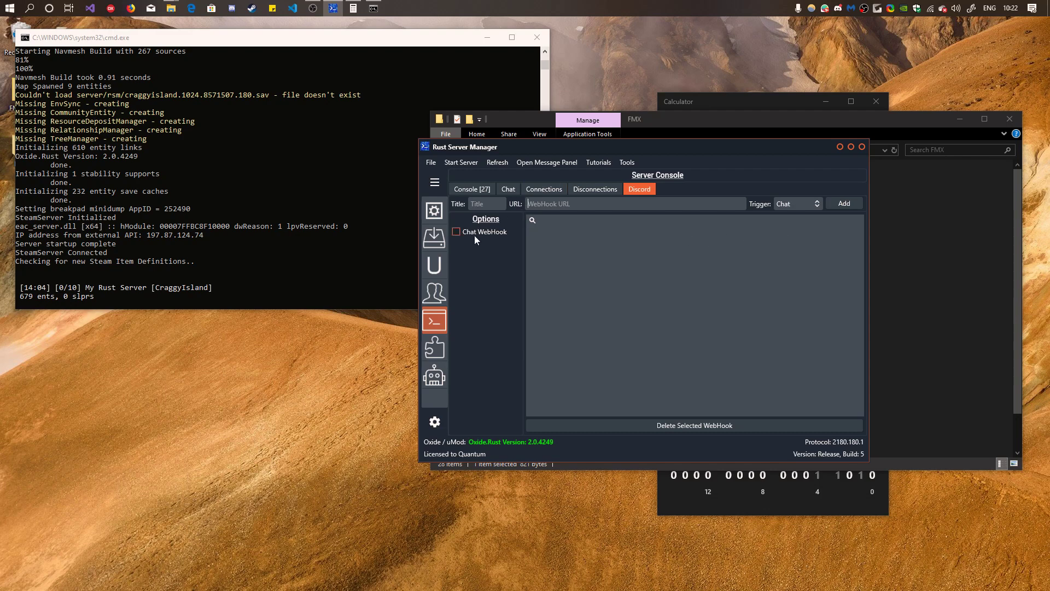
Examine the Player Manager's Online Players, Bans and Player DB lists and the actions available for listed players.
click(434, 289)
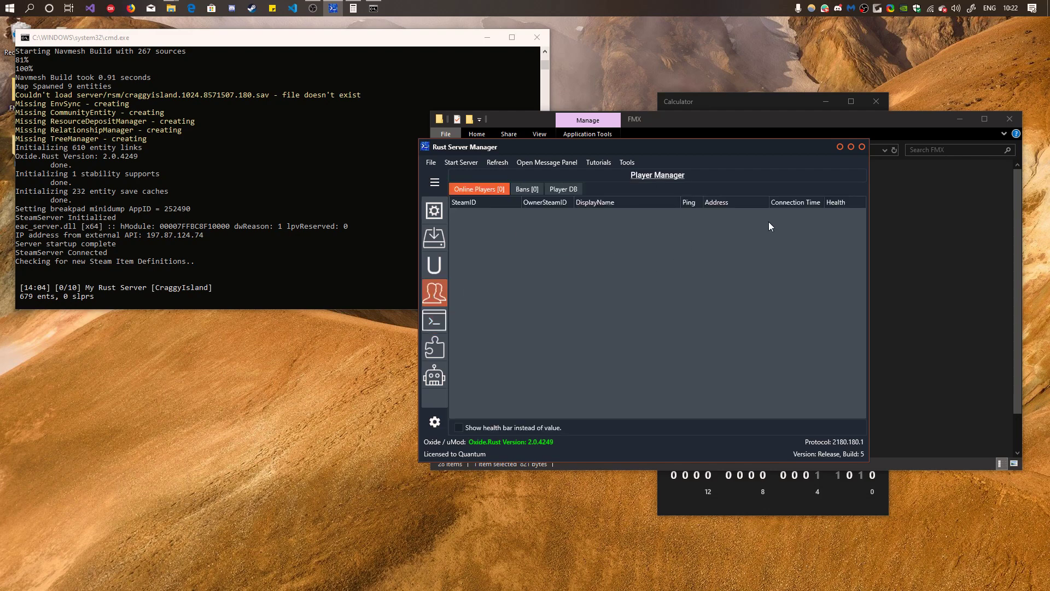
click(529, 190)
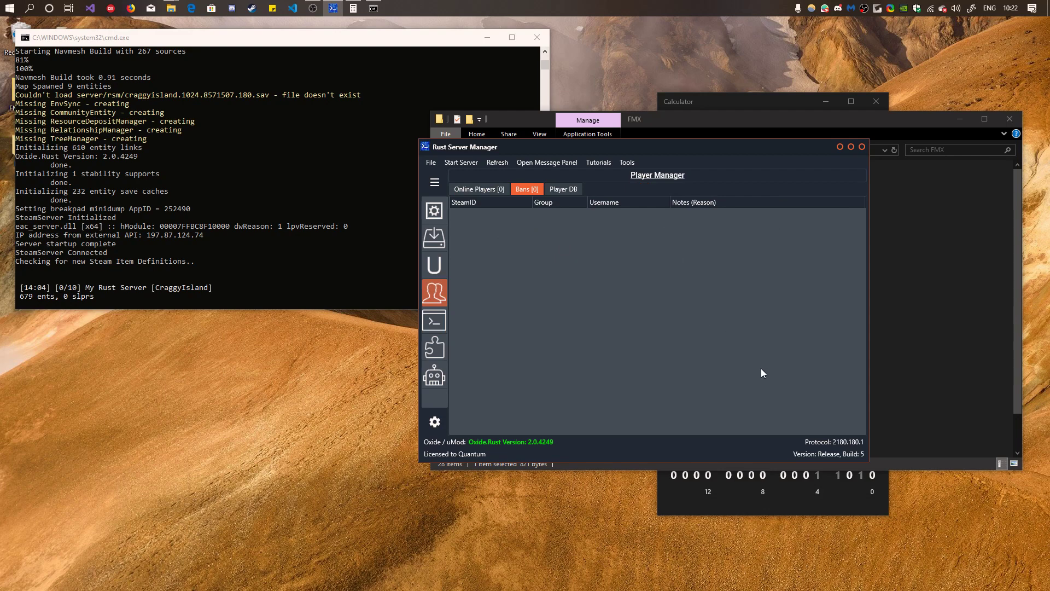
right_click(656, 291)
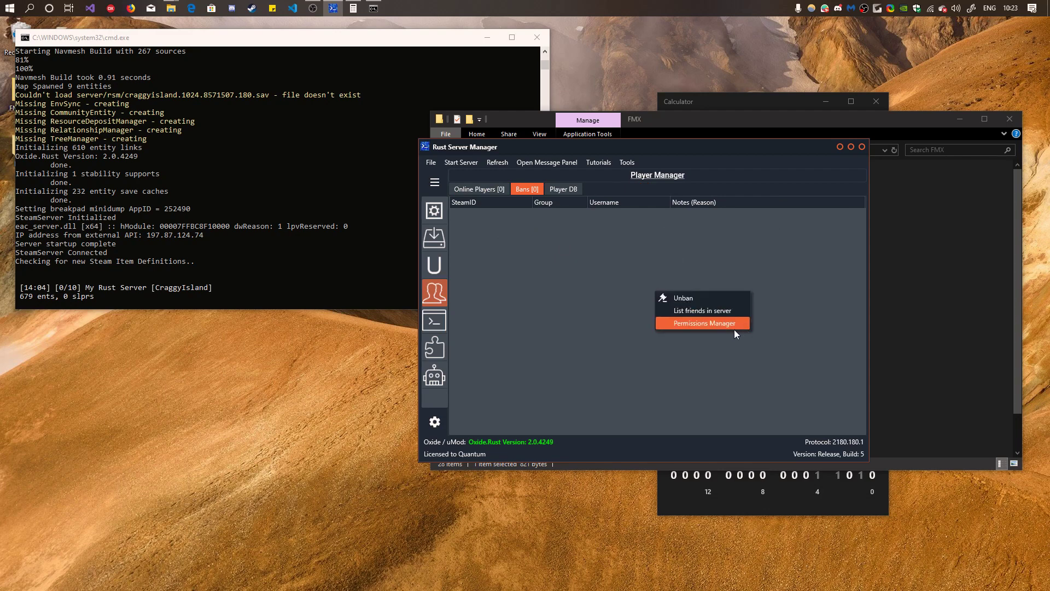
click(606, 261)
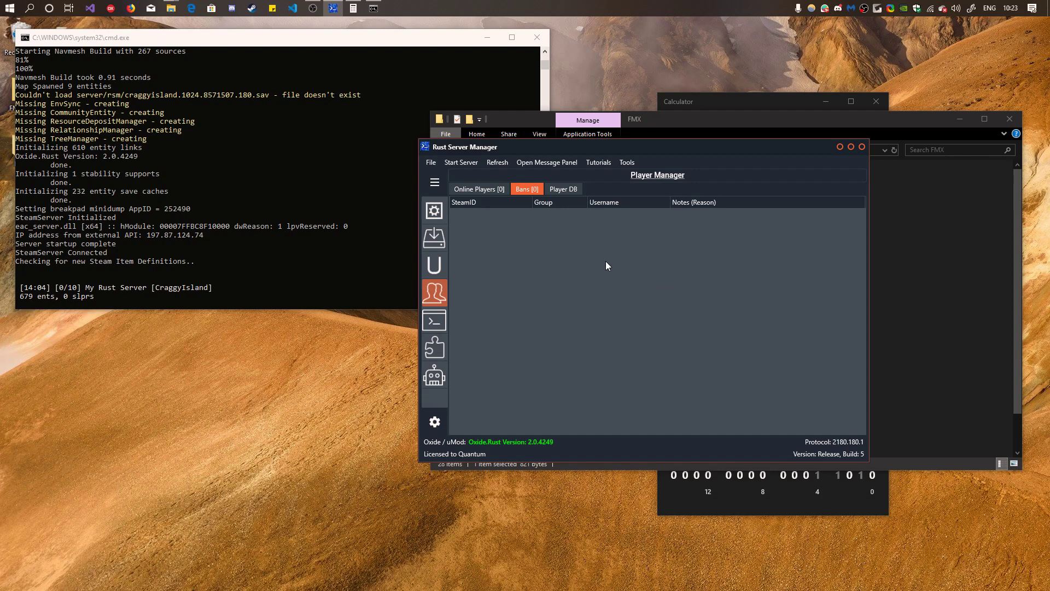
click(564, 190)
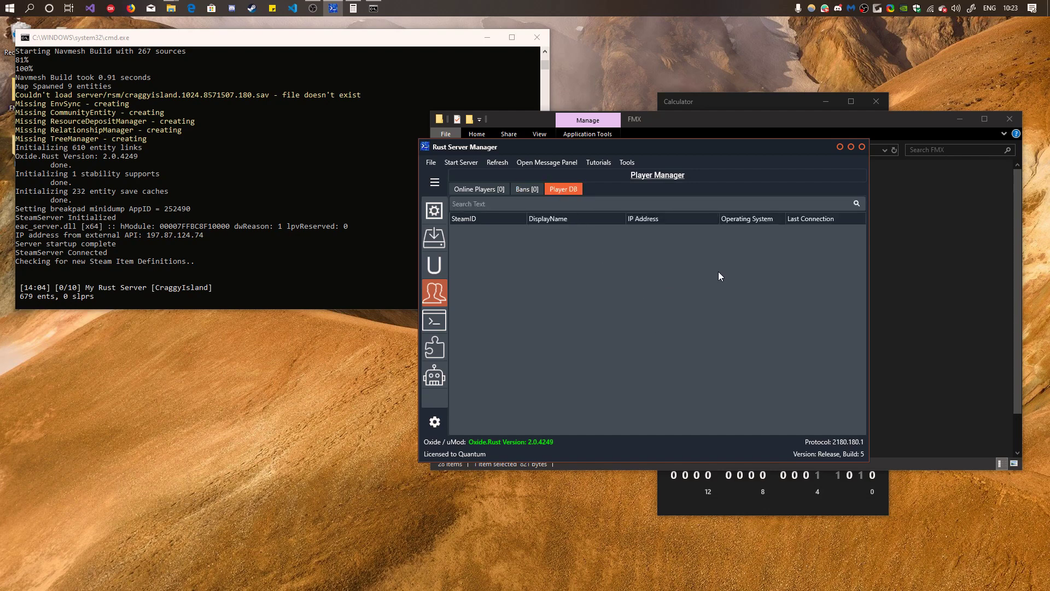
right_click(481, 258)
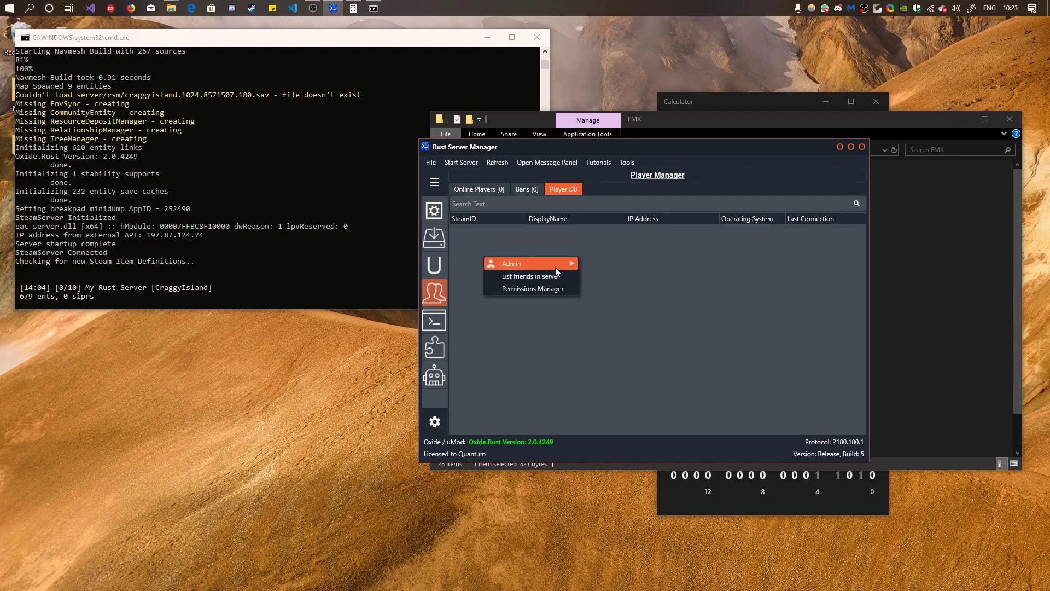
click(755, 281)
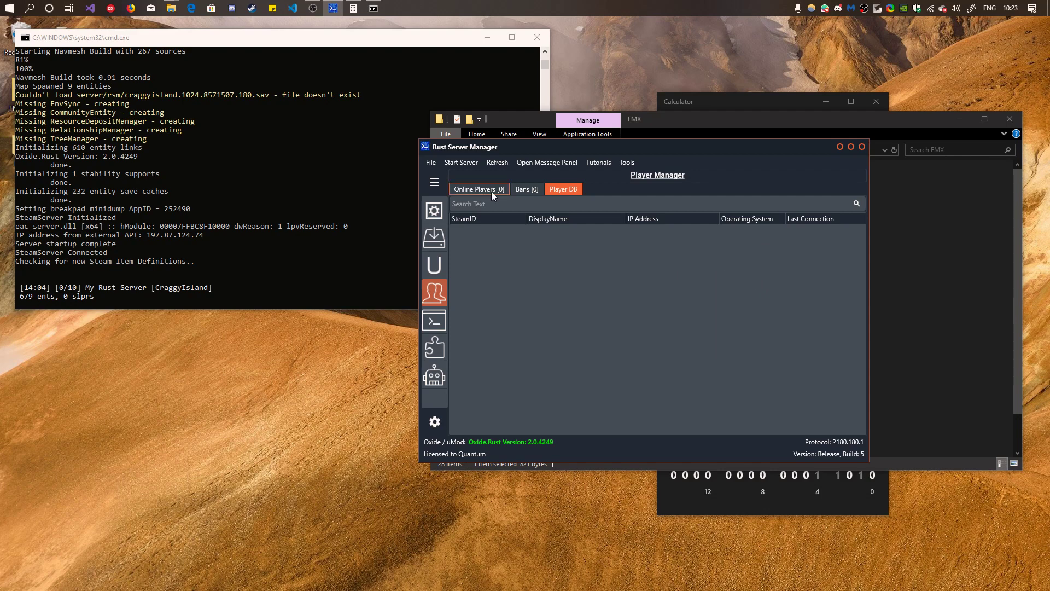
click(491, 189)
Search the Plugin Manager's installer for "Gather Manager" and install the Gather Manager v2.2.61 plugin.
click(438, 325)
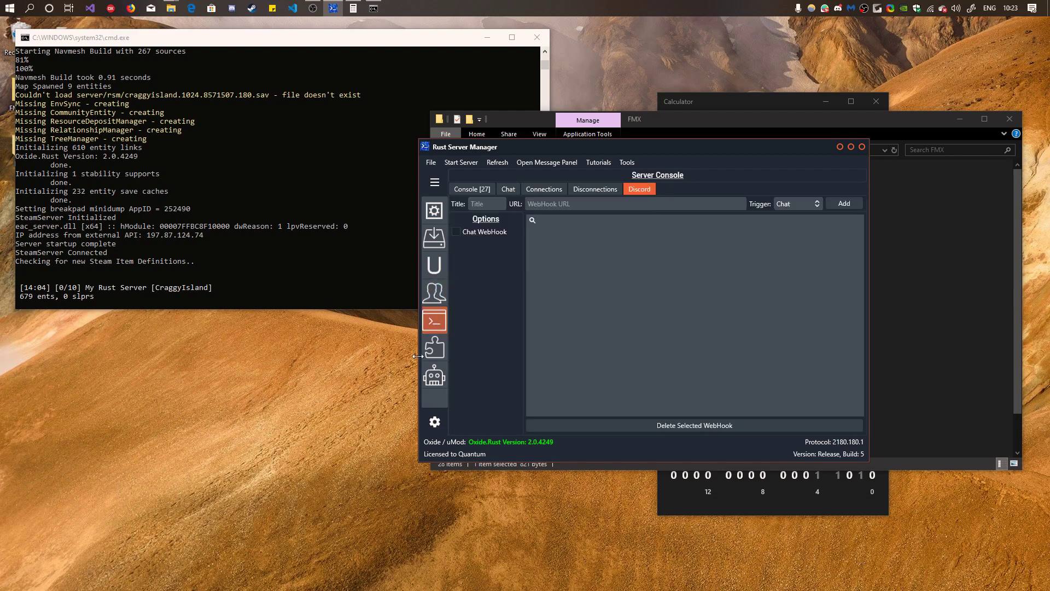
click(434, 349)
click(491, 189)
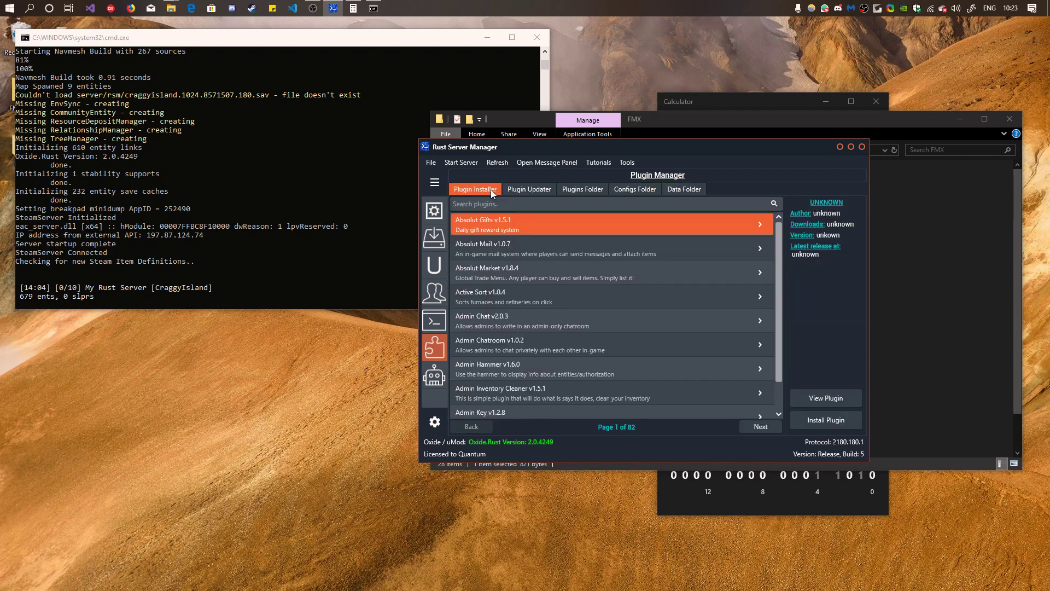
click(669, 189)
click(475, 189)
click(526, 205)
text(Gather Manger)
key(Left)
key(Left)
key(Left)
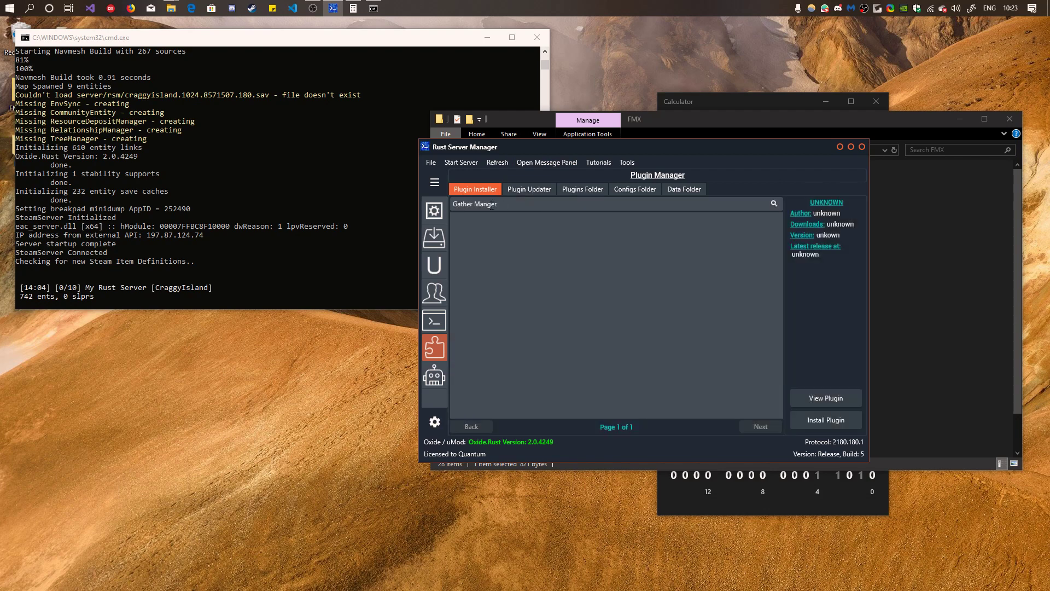
text(a)
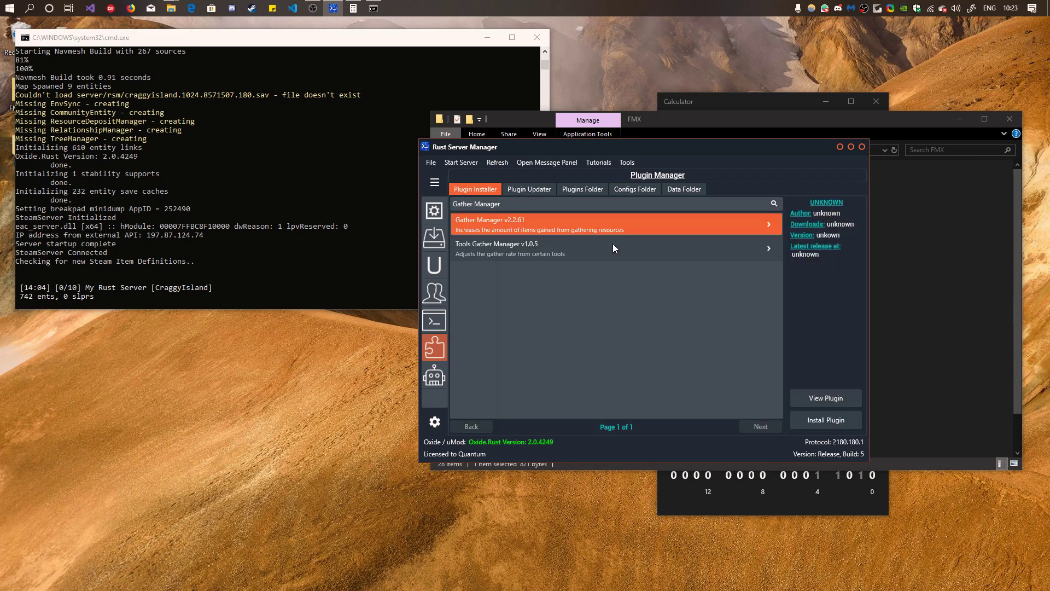
click(516, 225)
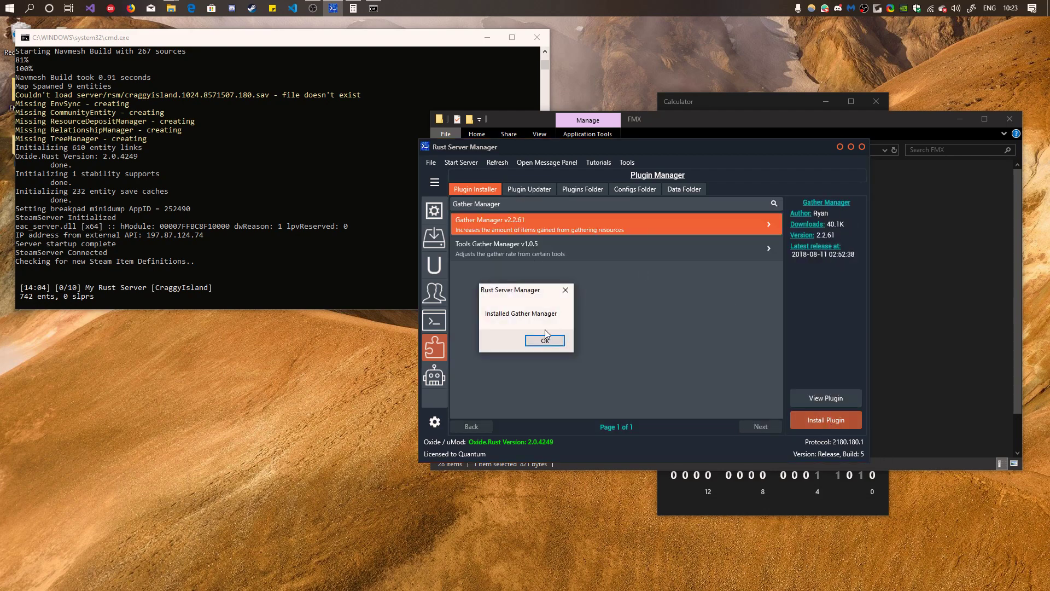
click(543, 337)
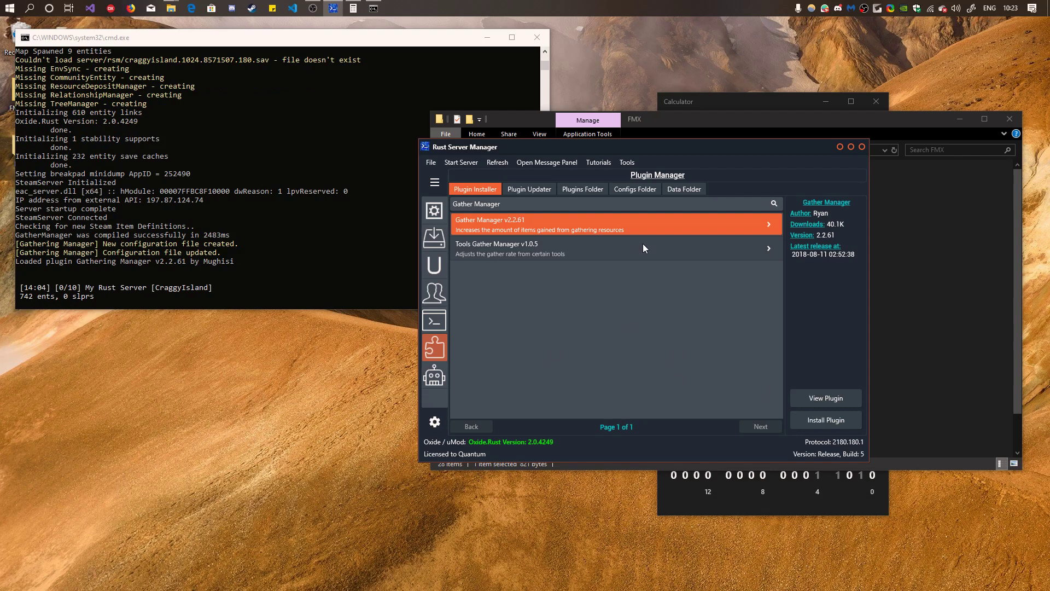
Check the installed plugins for updates and view the GatherManager entry in the Plugins Folder list.
click(534, 185)
click(704, 425)
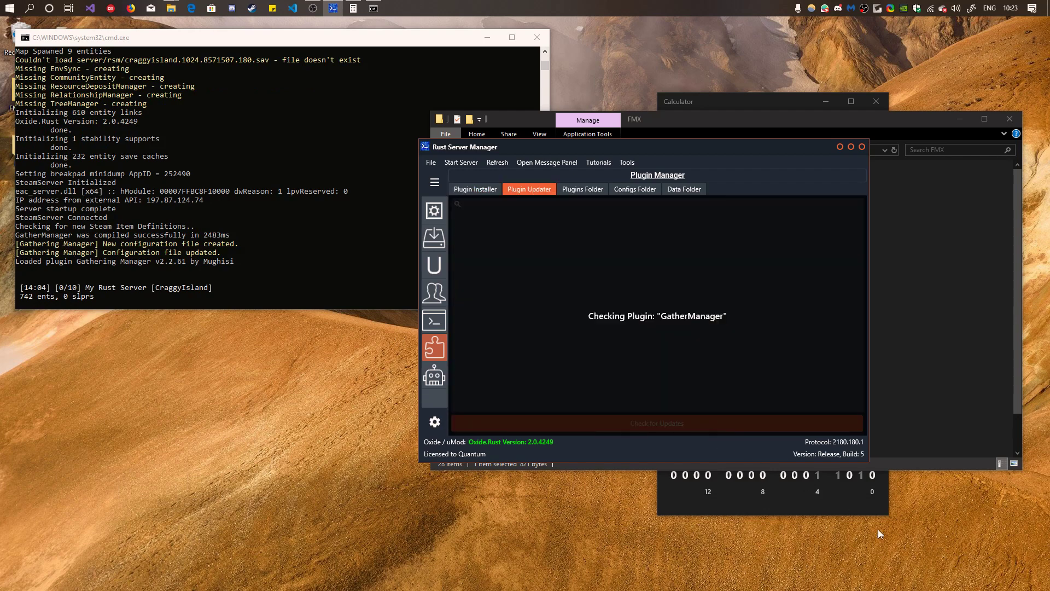
click(503, 230)
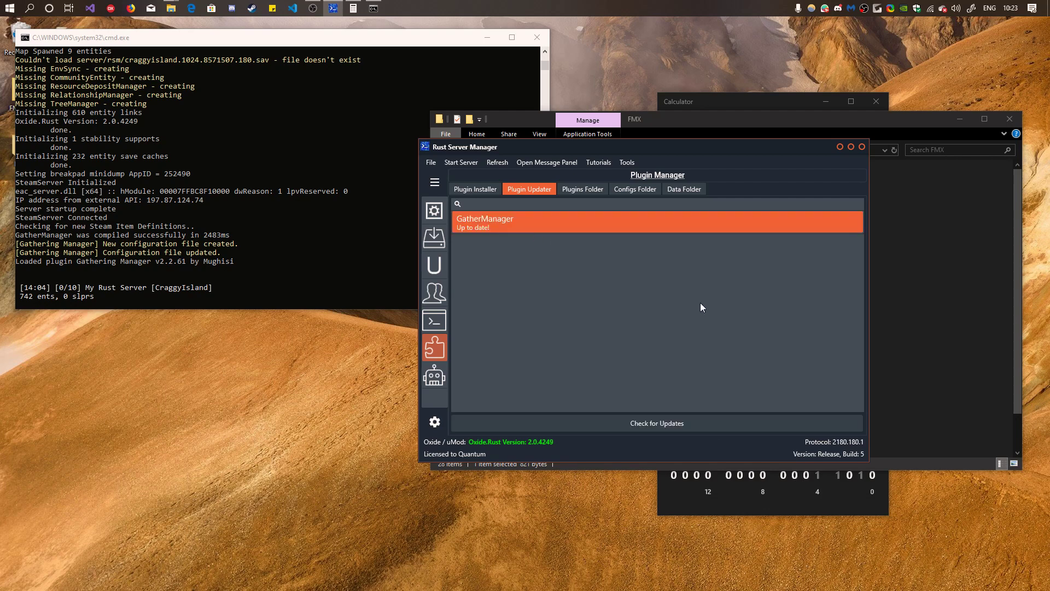
click(591, 189)
click(561, 245)
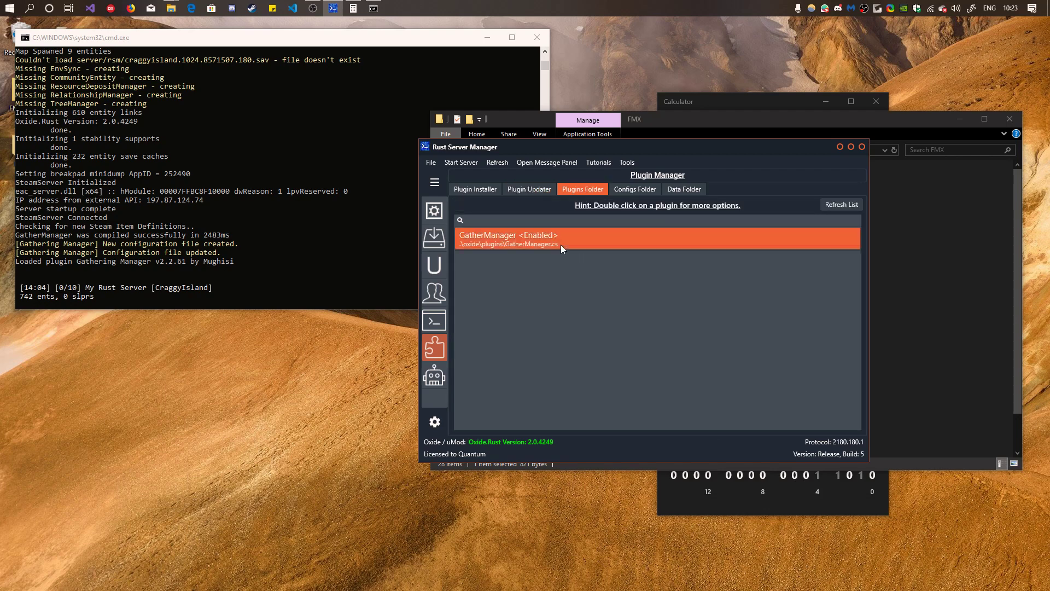
Change the Rust Server Manager theme to Material Oxford Blue and close its settings.
click(435, 422)
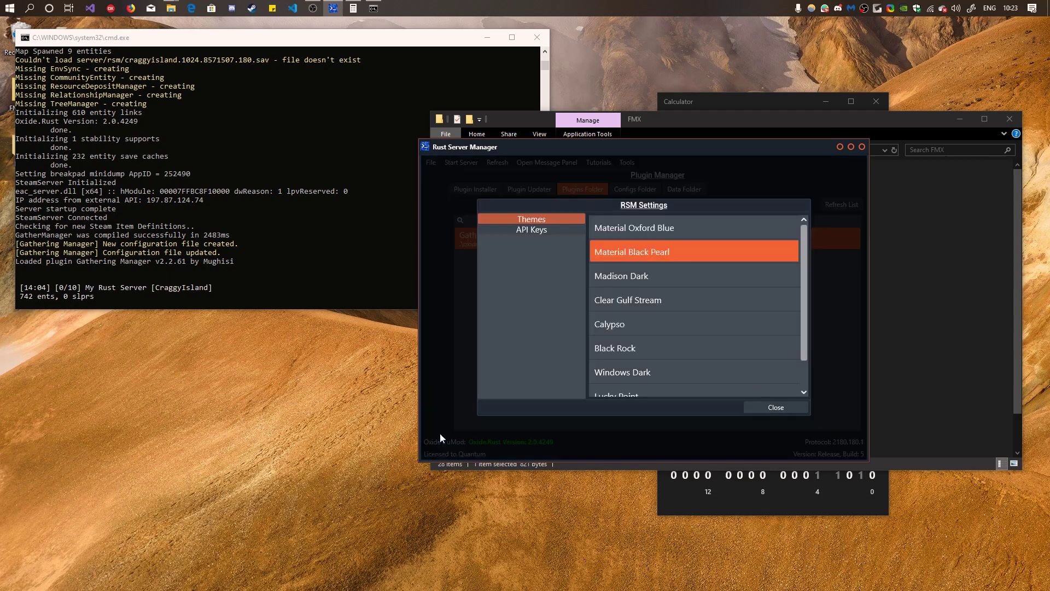
click(627, 233)
click(799, 410)
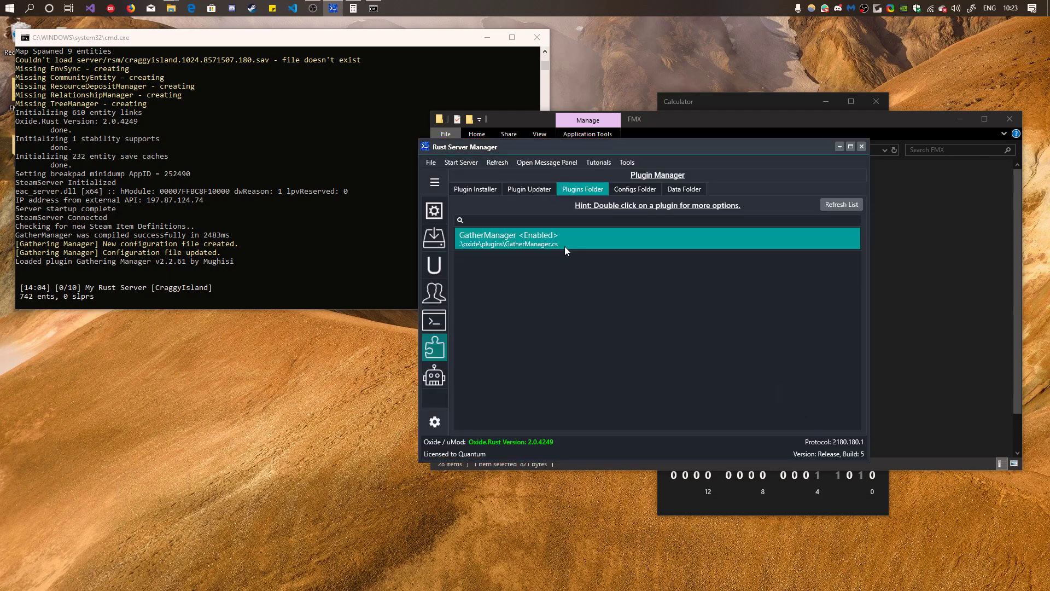
View the GatherManager plugin's options in the Plugins Folder list, then disable the plugin and enable it again.
click(569, 227)
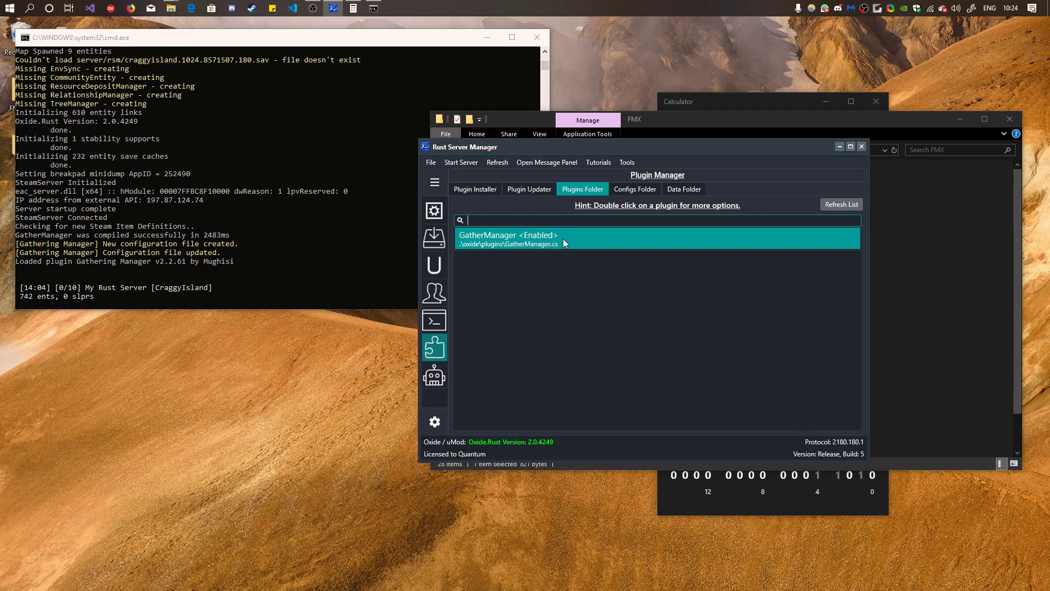
double_click(520, 241)
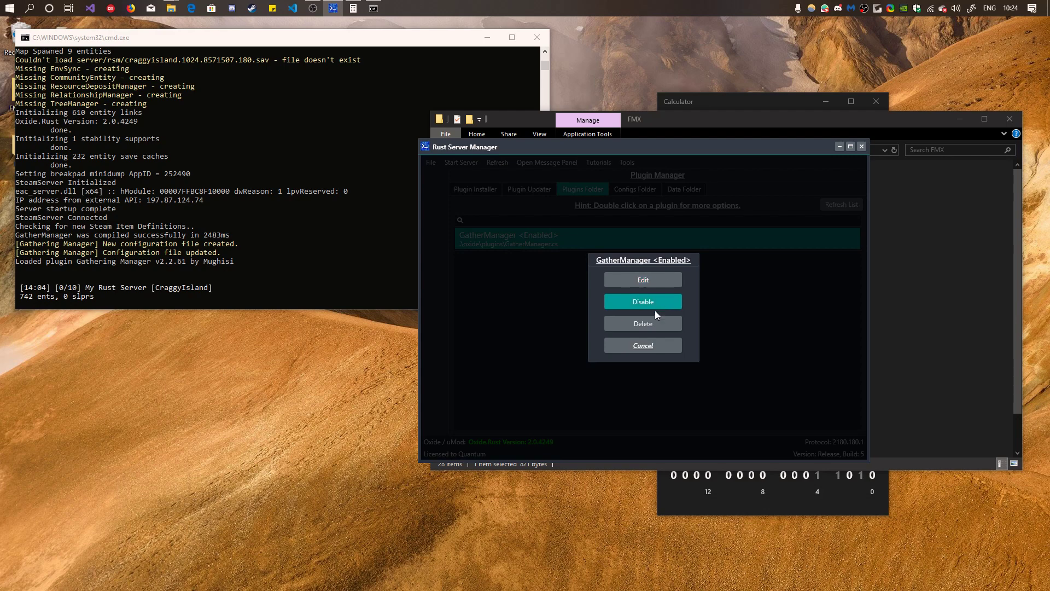
click(654, 352)
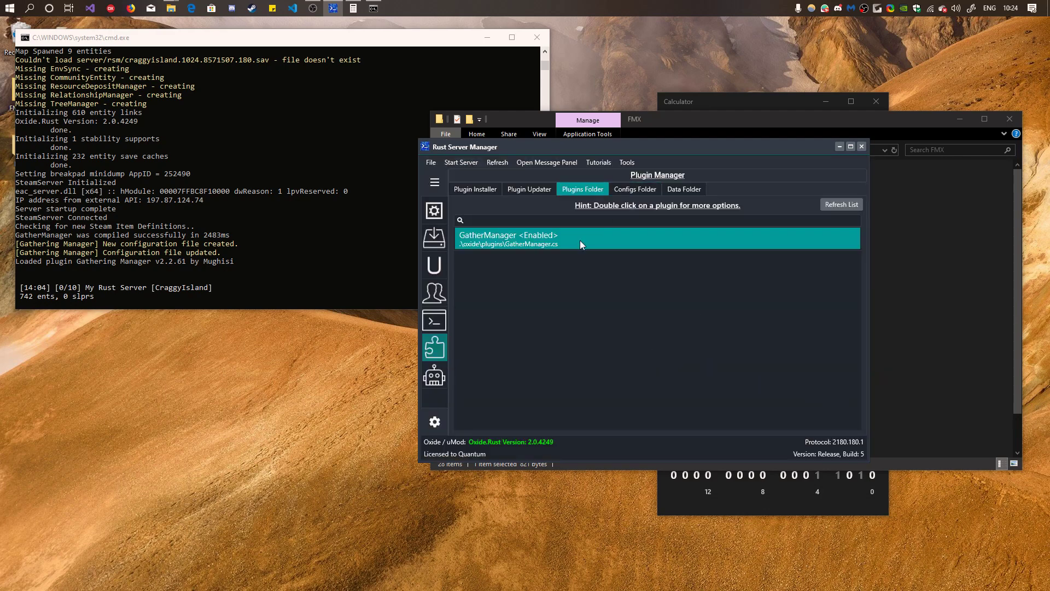
double_click(580, 240)
click(653, 302)
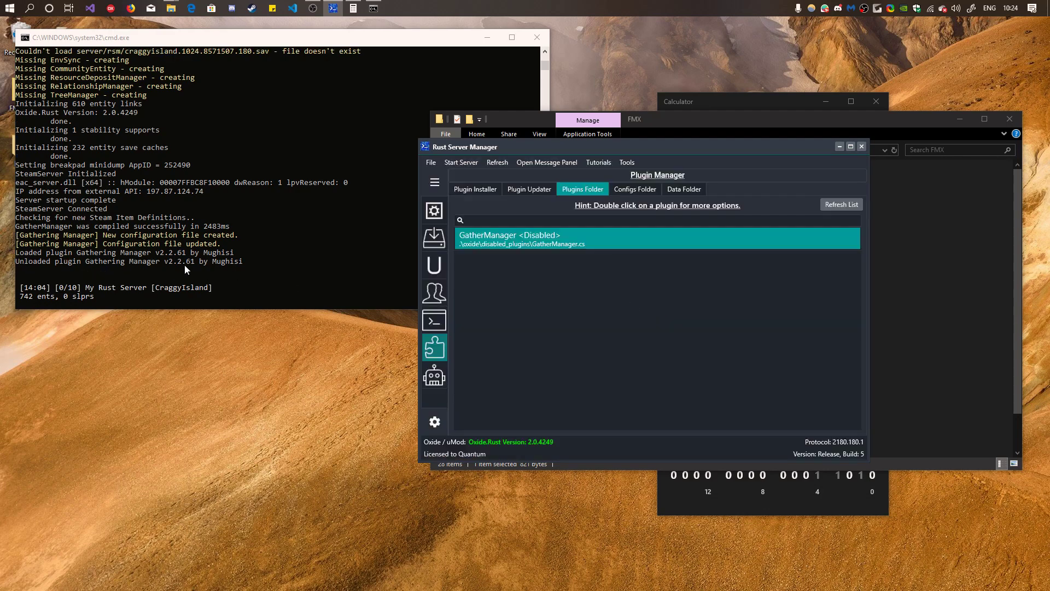
double_click(593, 239)
click(653, 302)
Open the GatherManager config from the Configs Folder and examine its contents in a maximized window before restoring the window size.
click(628, 190)
click(503, 207)
click(499, 249)
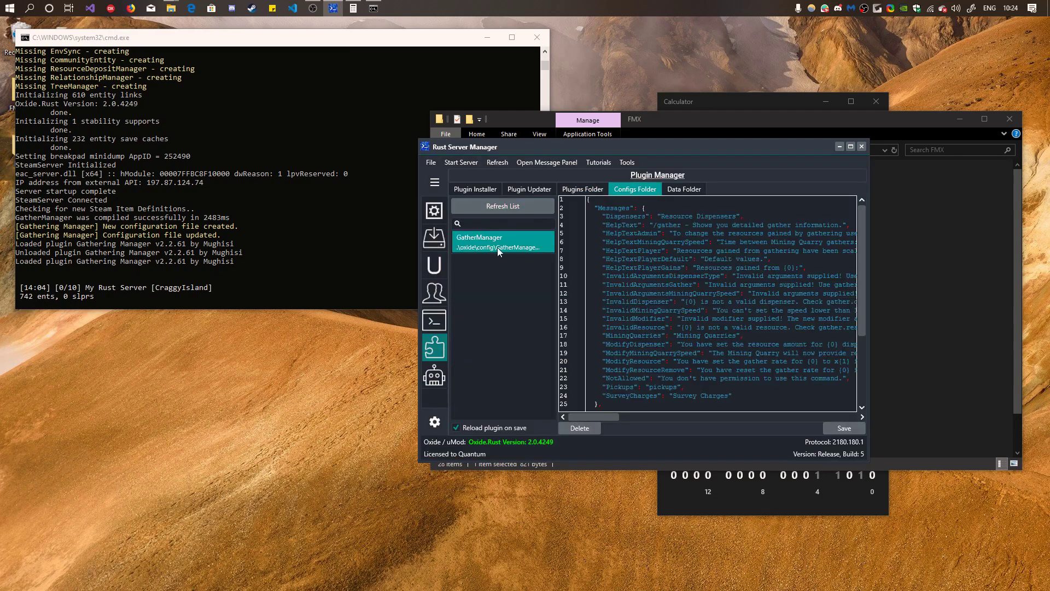
click(850, 146)
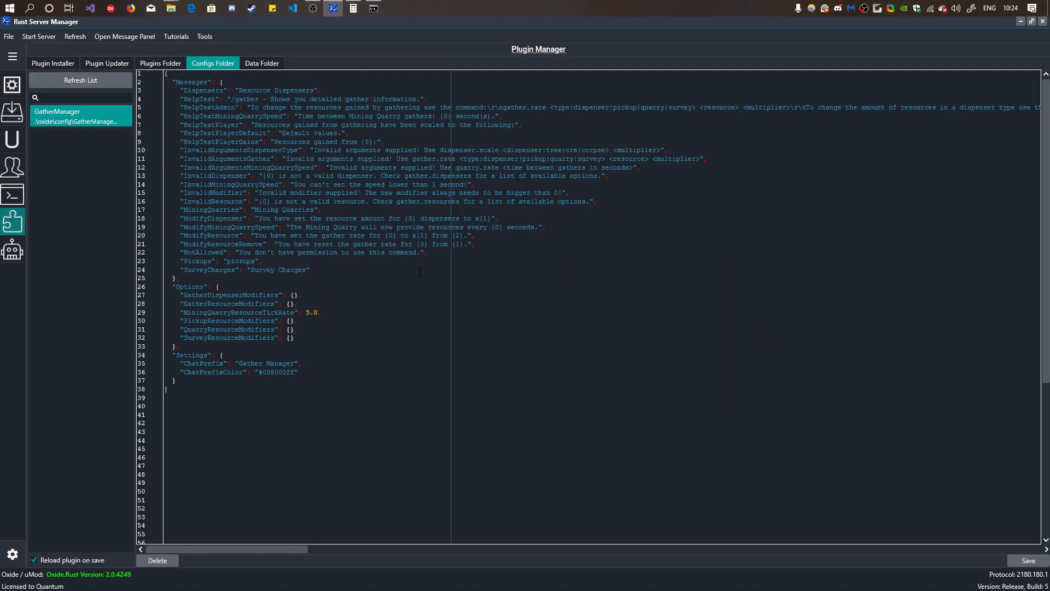
drag(328, 372, 257, 125)
click(564, 388)
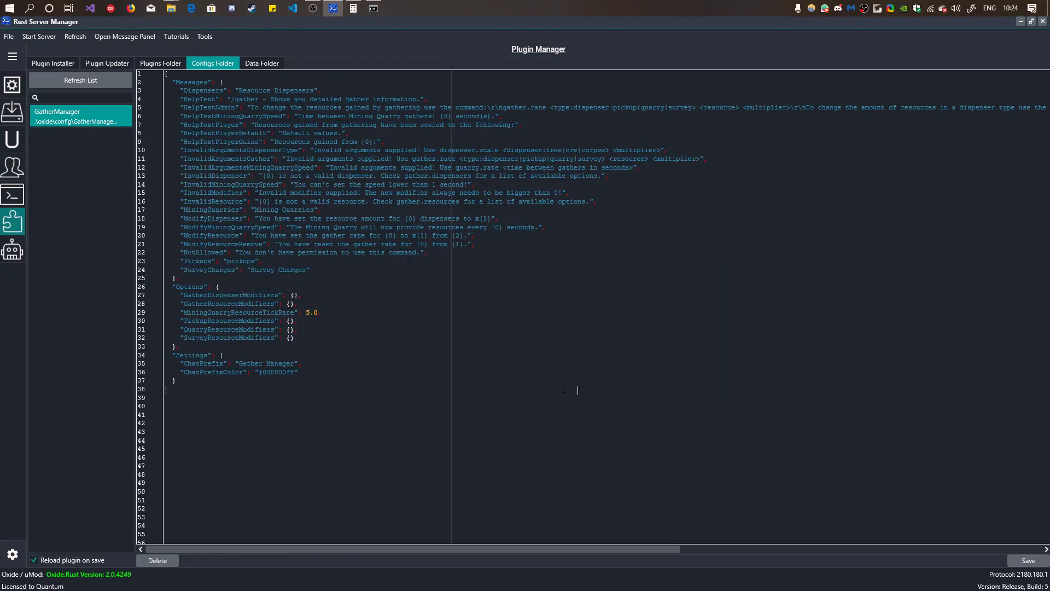
click(1031, 21)
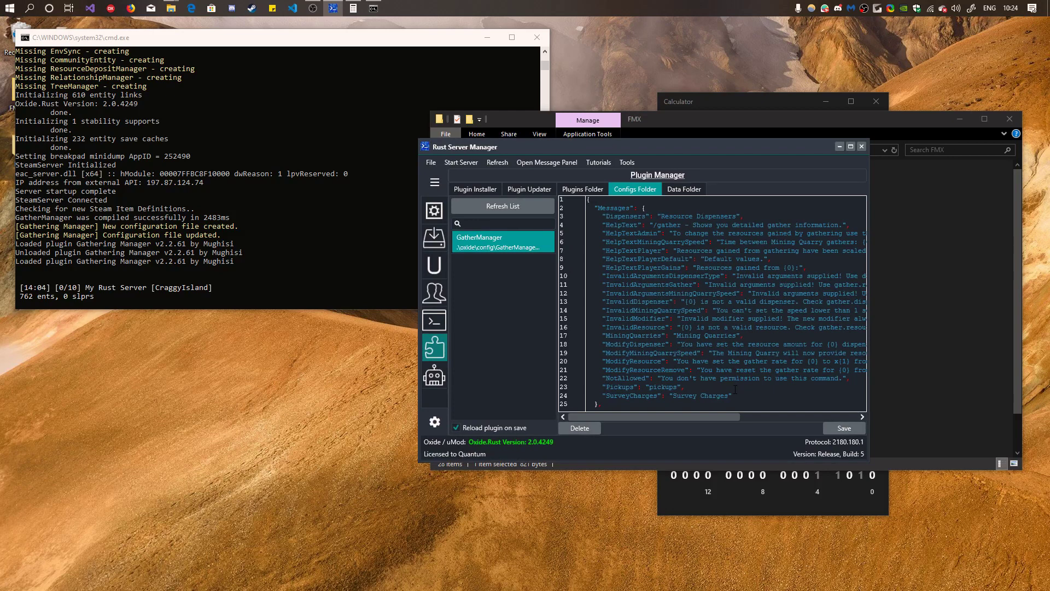
Set MiningQuarryResourceTickRate to 2.0 in the GatherManager config and save it.
scroll(734, 332, down, 4)
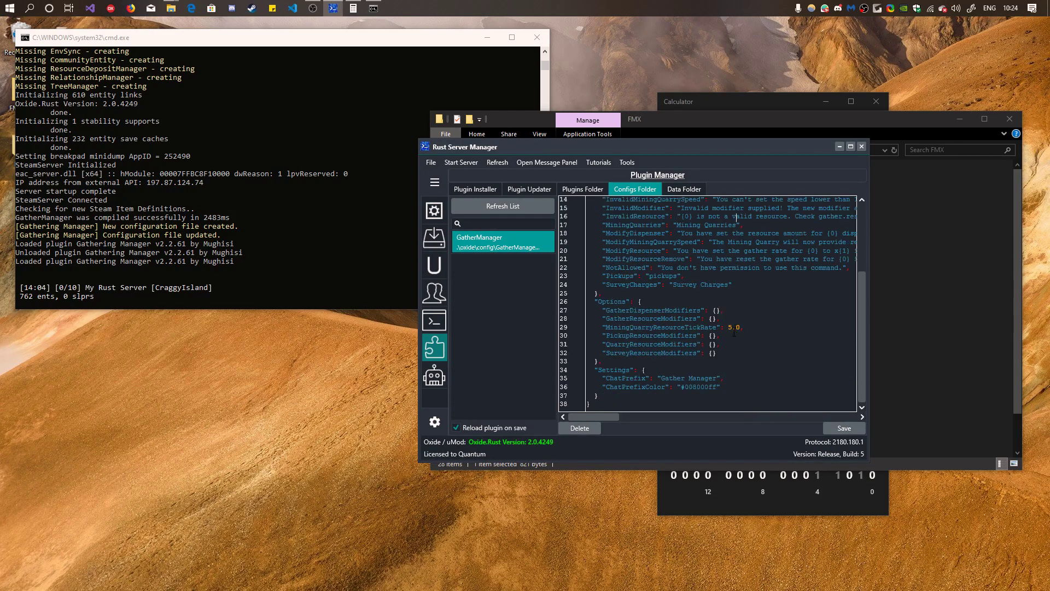
double_click(731, 327)
text(2)
click(857, 433)
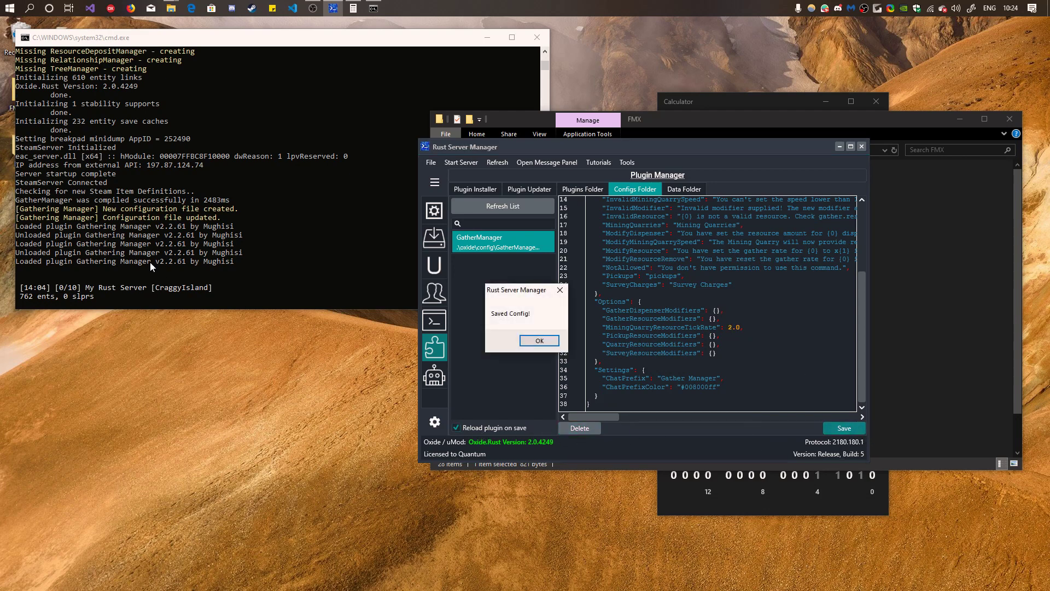
click(553, 344)
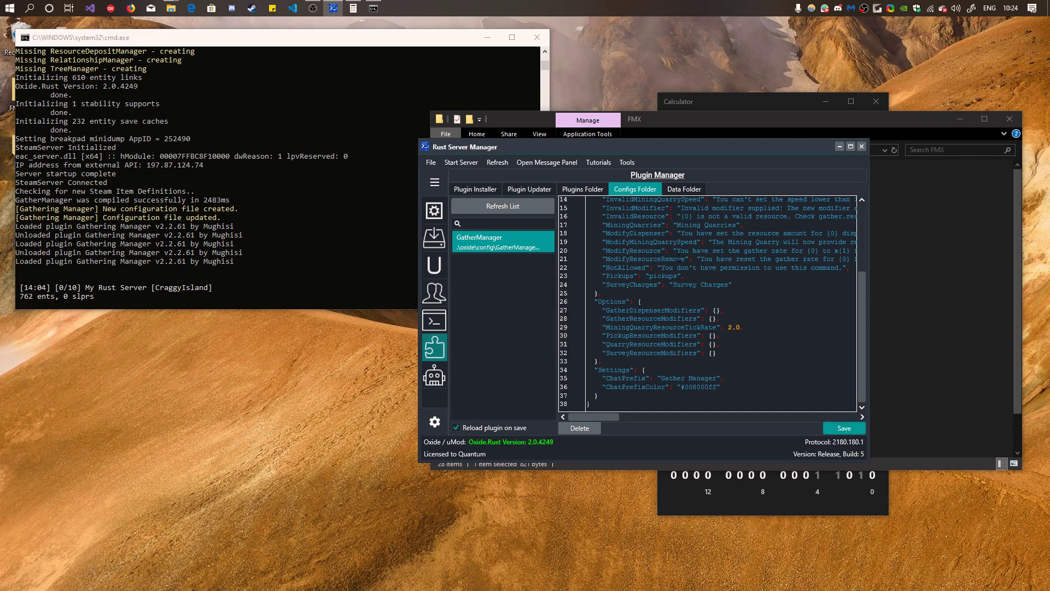
View the Plugin Manager's Data Folder and examine the Chat Monitor matching, action and log areas under Automation.
click(701, 189)
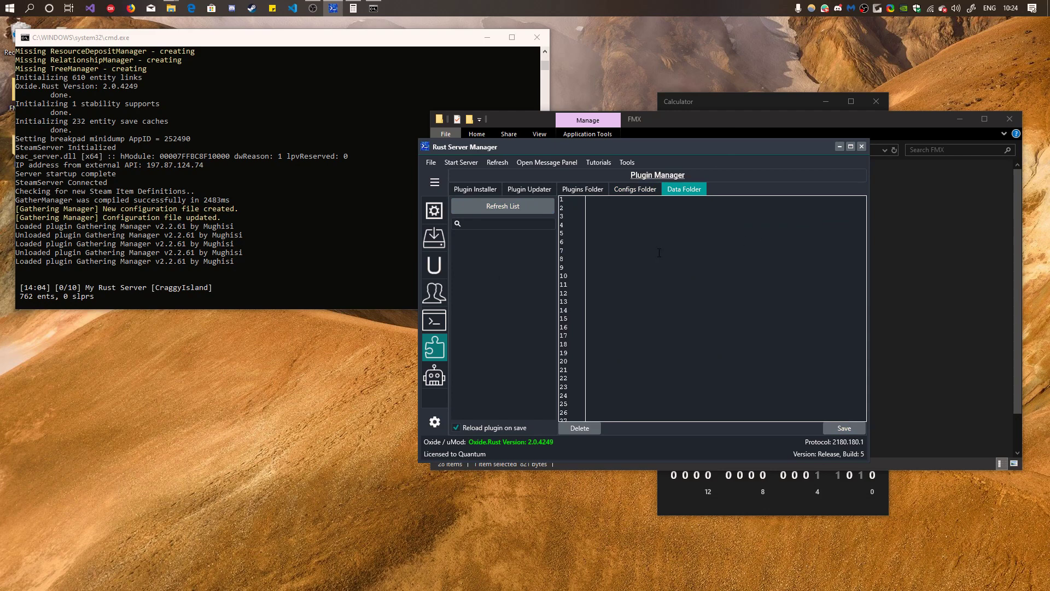
click(632, 261)
click(435, 376)
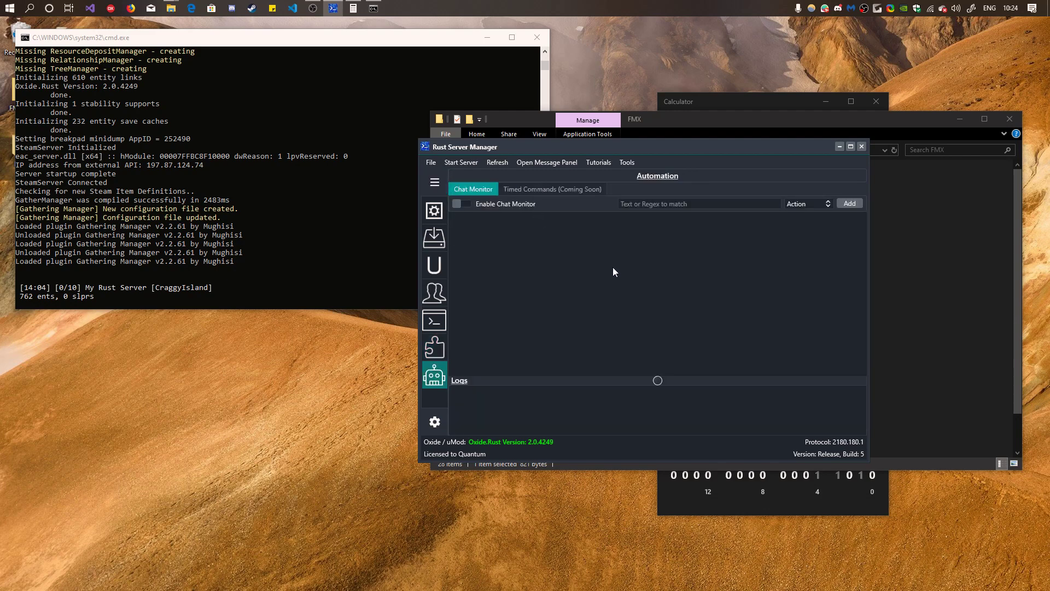
click(681, 203)
click(804, 205)
click(602, 267)
mouse_move(657, 381)
mouse_down()
mouse_move(659, 396)
mouse_move(669, 377)
mouse_up()
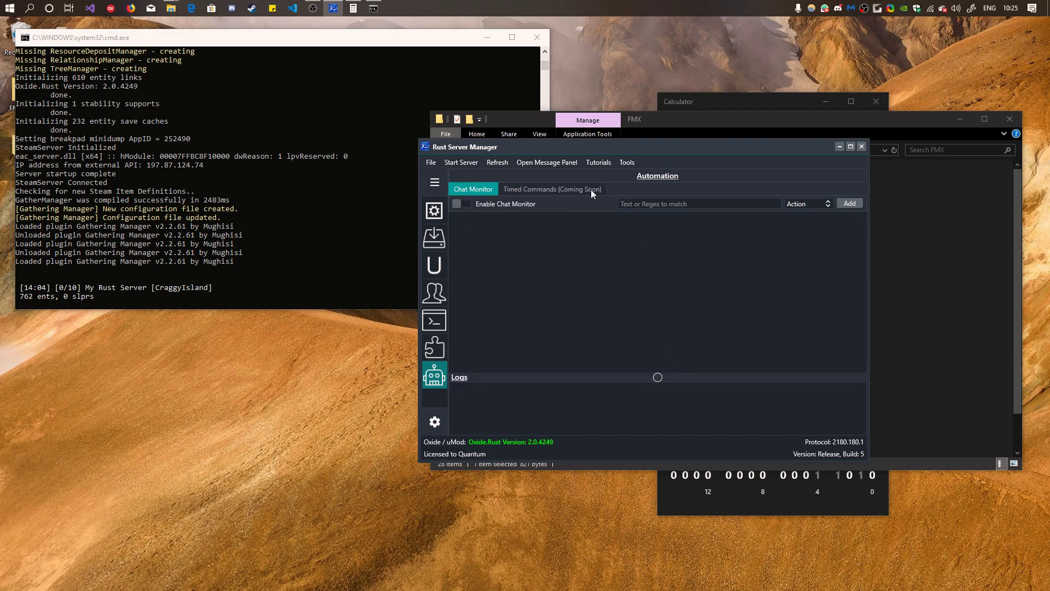
Review the expanded list of program sections, revisit Automation and return to Server Configuration.
click(435, 217)
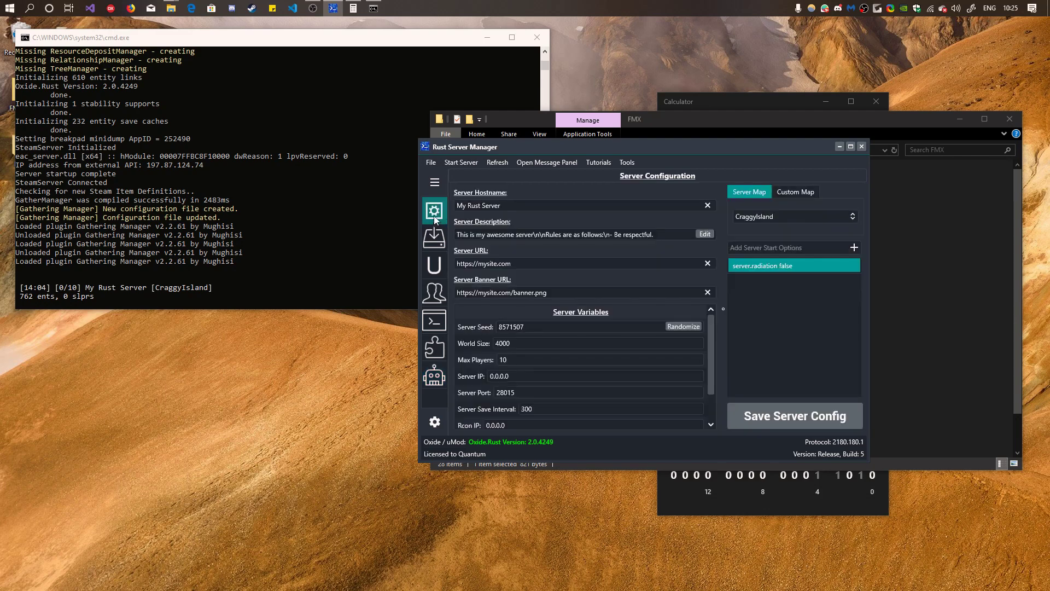
click(435, 182)
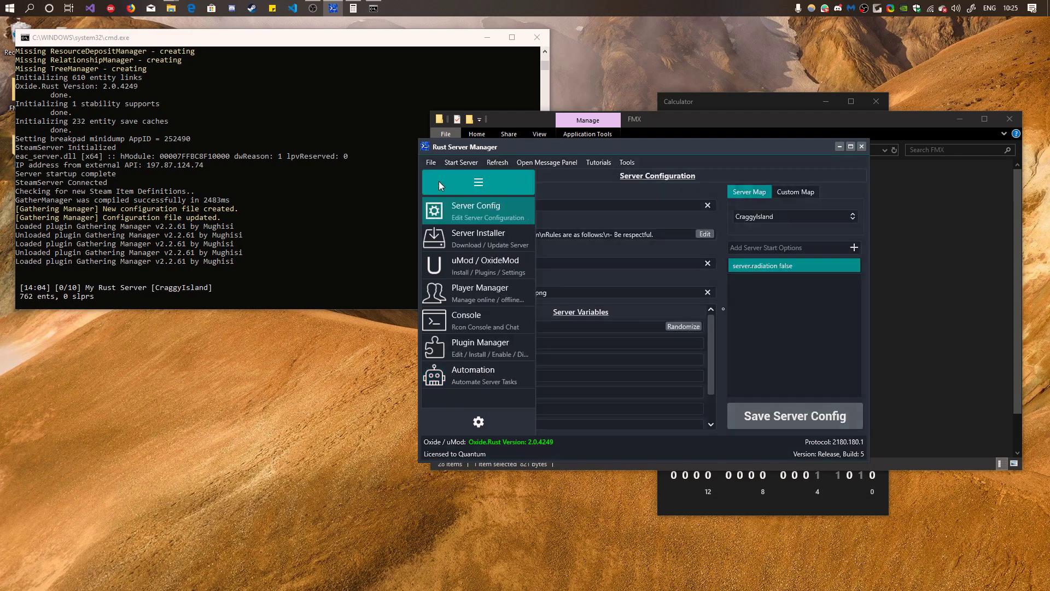
click(435, 375)
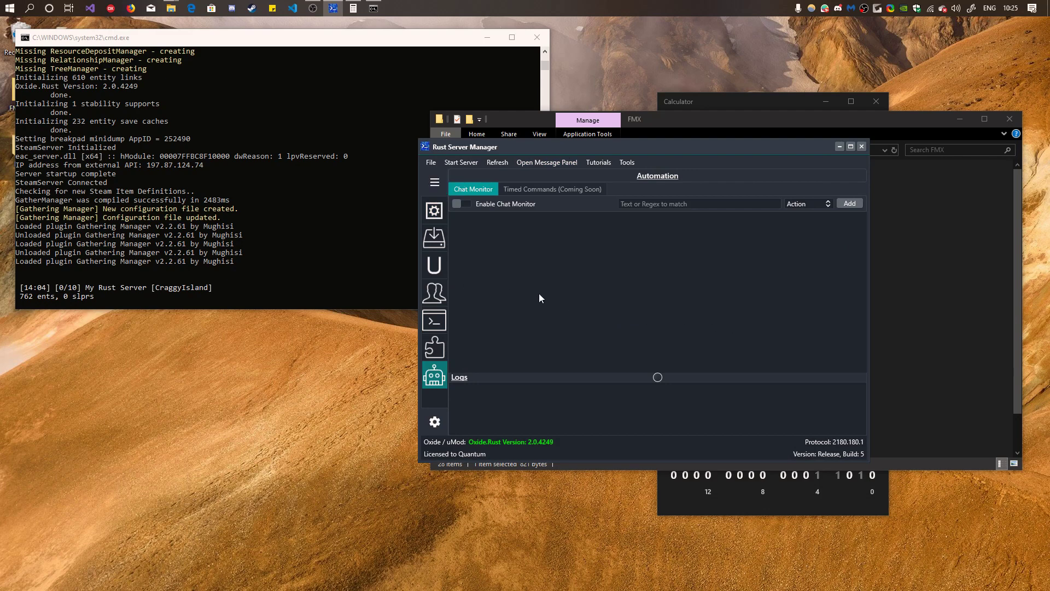
click(436, 214)
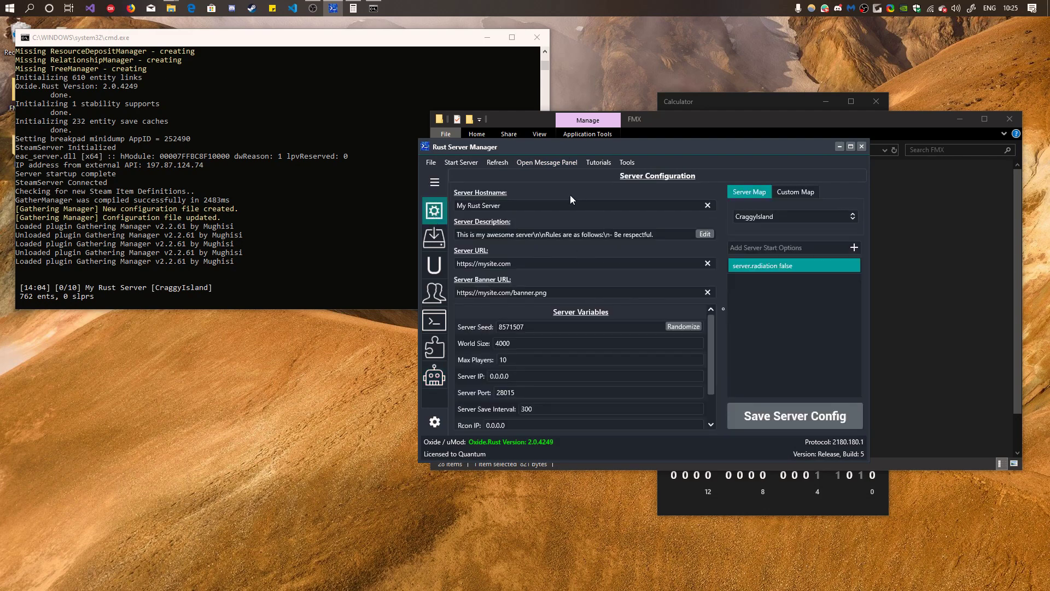
Examine the Refresh and Open Folder options, then view the Message Panel and close it.
click(500, 160)
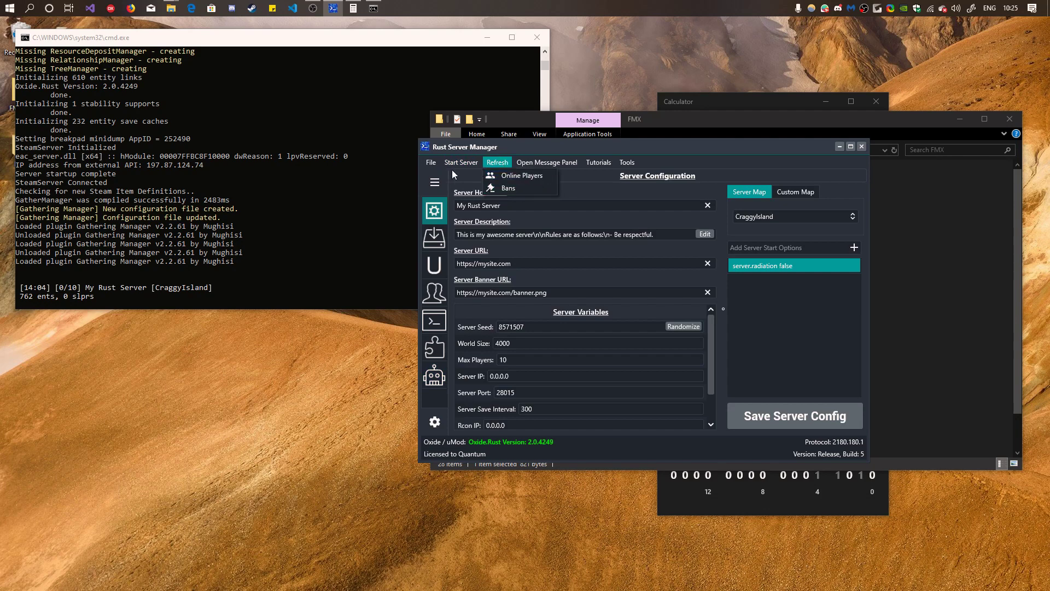
click(436, 164)
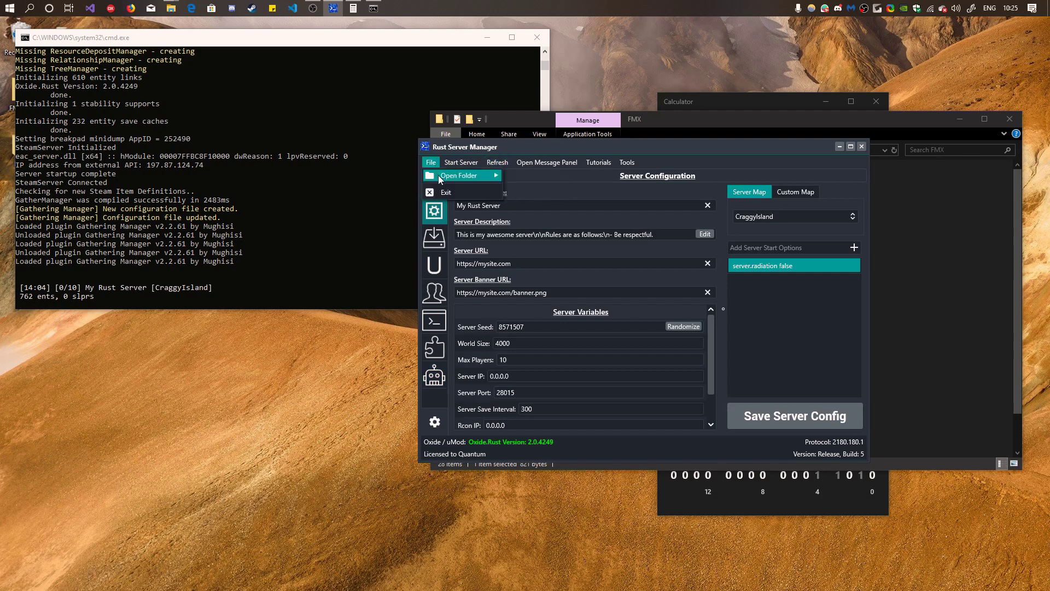
mouse_move(438, 175)
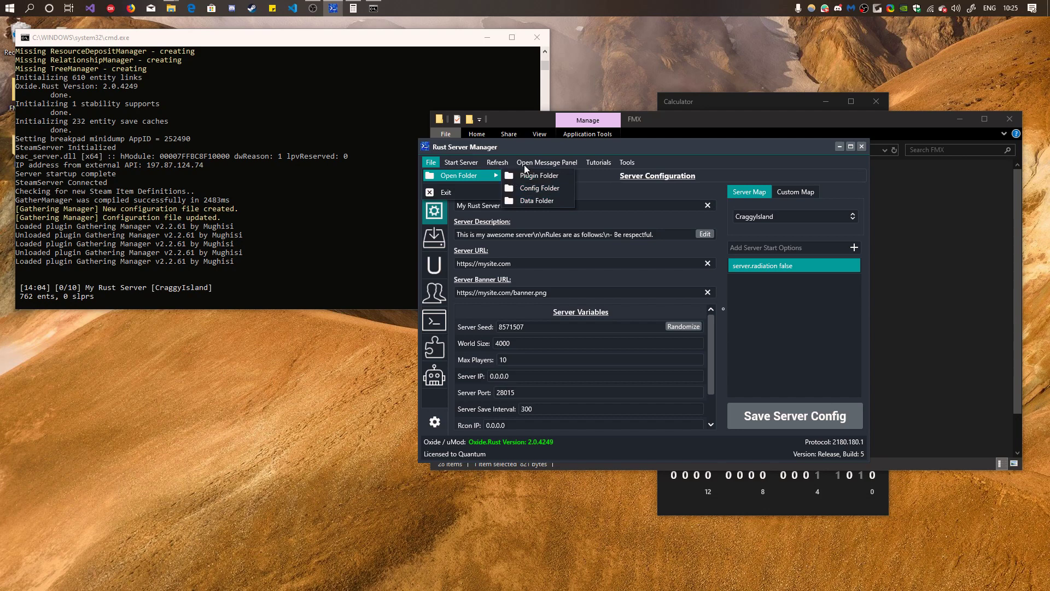
click(536, 162)
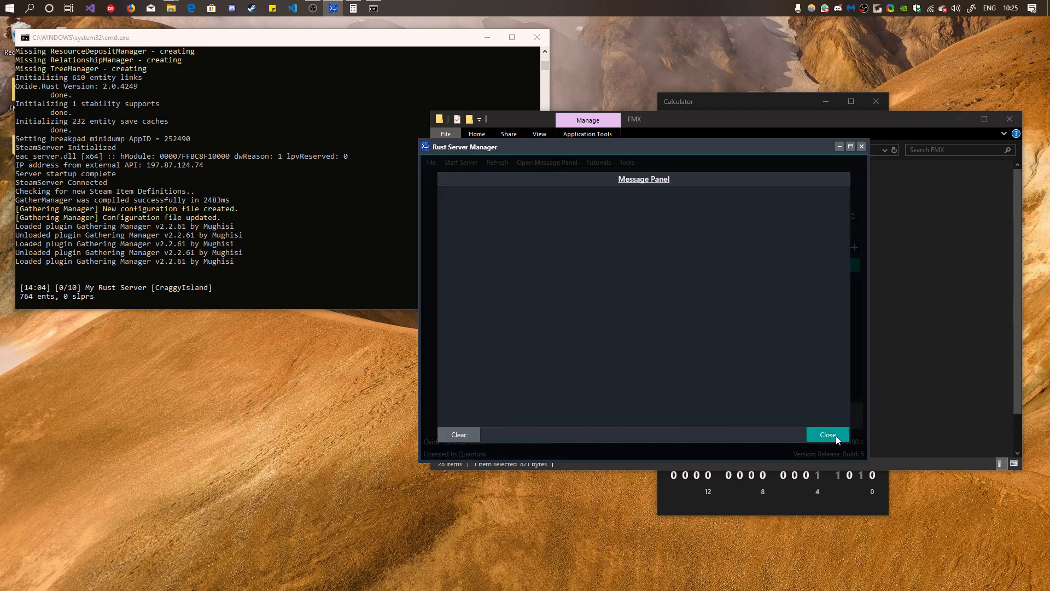
click(836, 436)
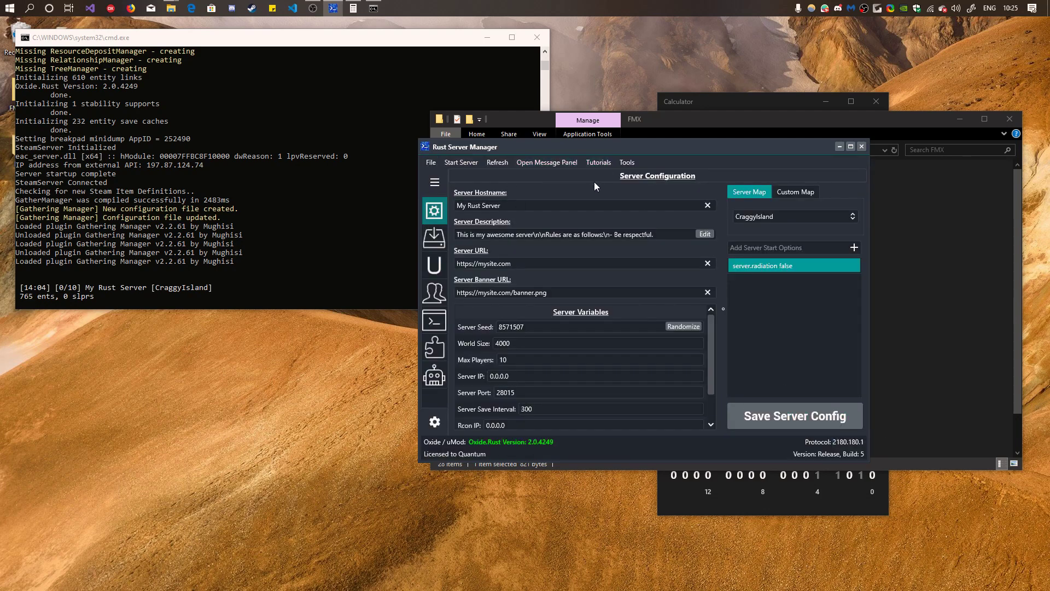
Examine the available tutorials under Videos and uMod / Oxide without opening any of them.
click(593, 164)
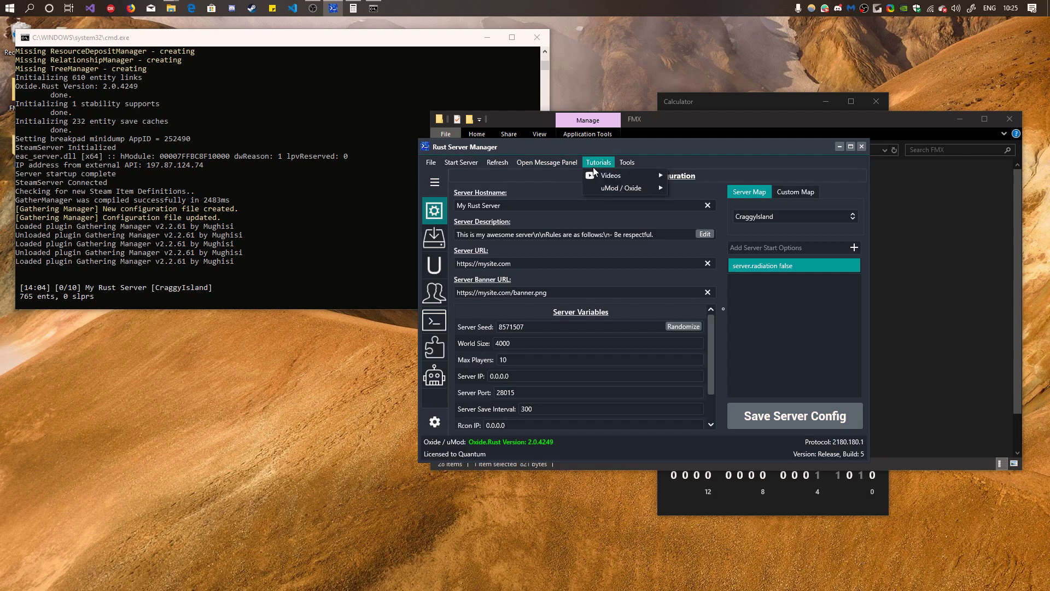
mouse_move(593, 173)
click(711, 176)
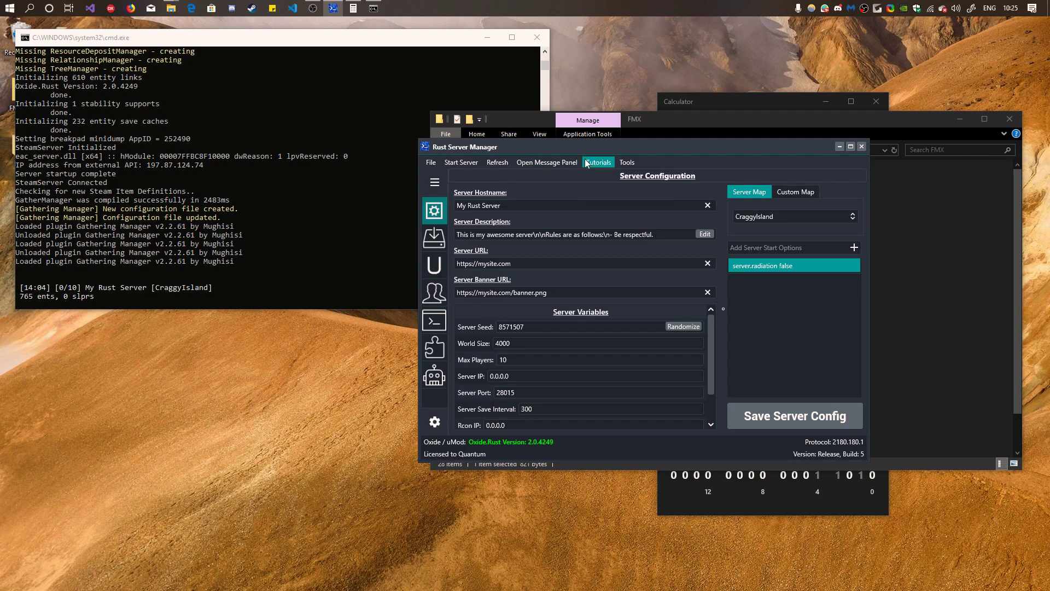
click(598, 162)
mouse_move(660, 176)
click(699, 174)
click(601, 163)
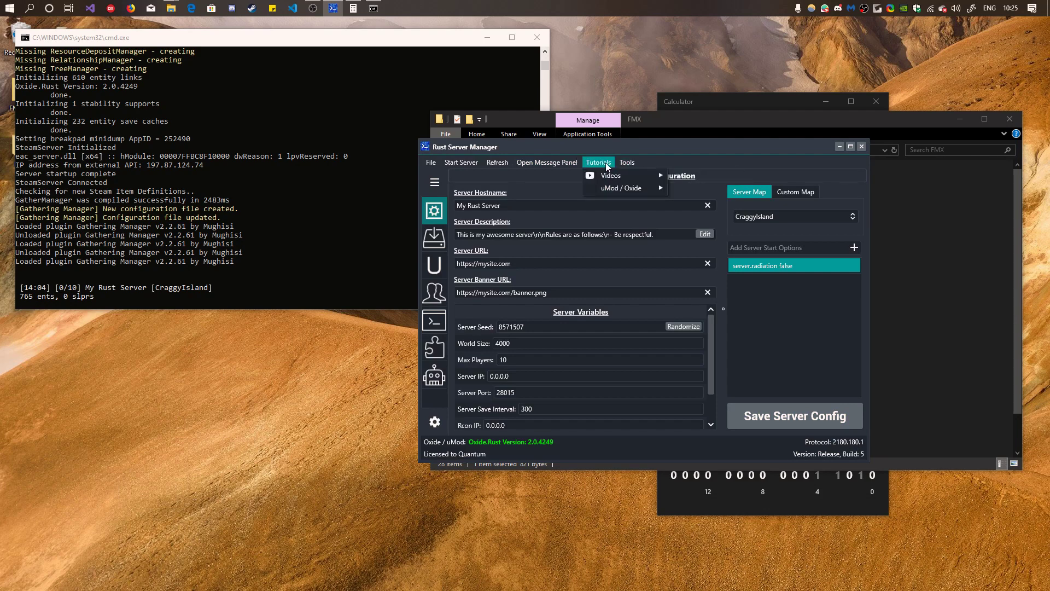
mouse_move(617, 194)
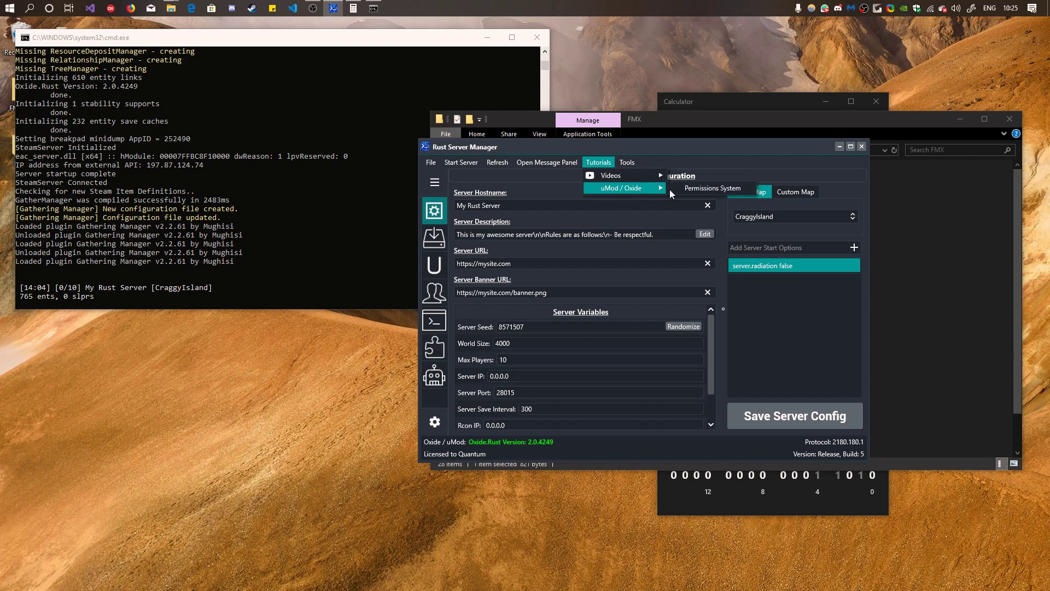
click(738, 165)
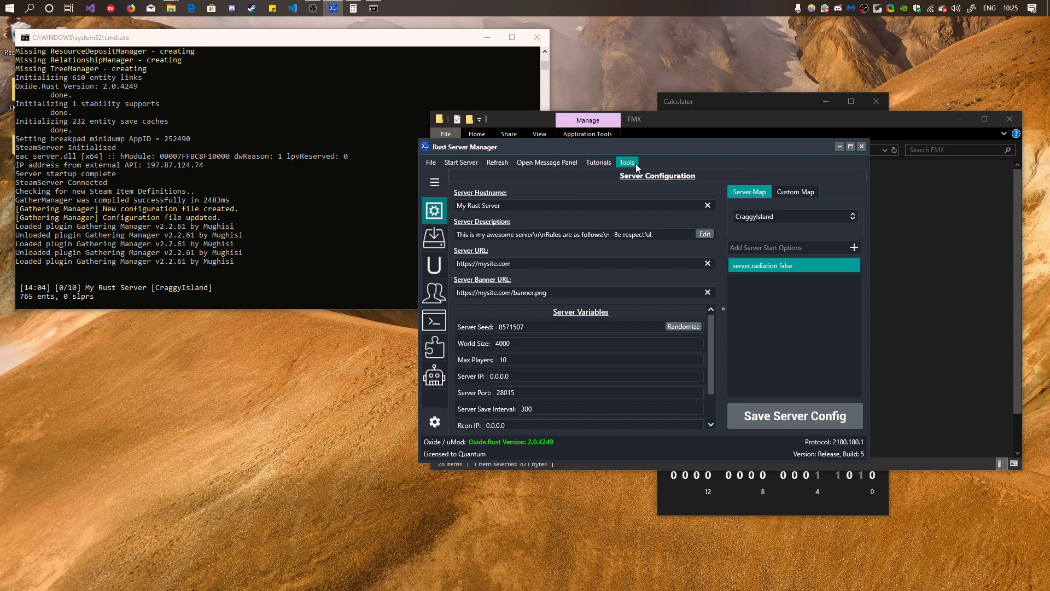
Open the Wipe Manager and examine its Logs Folder, Save and Map Files, and Data Folder lists.
click(636, 163)
click(634, 173)
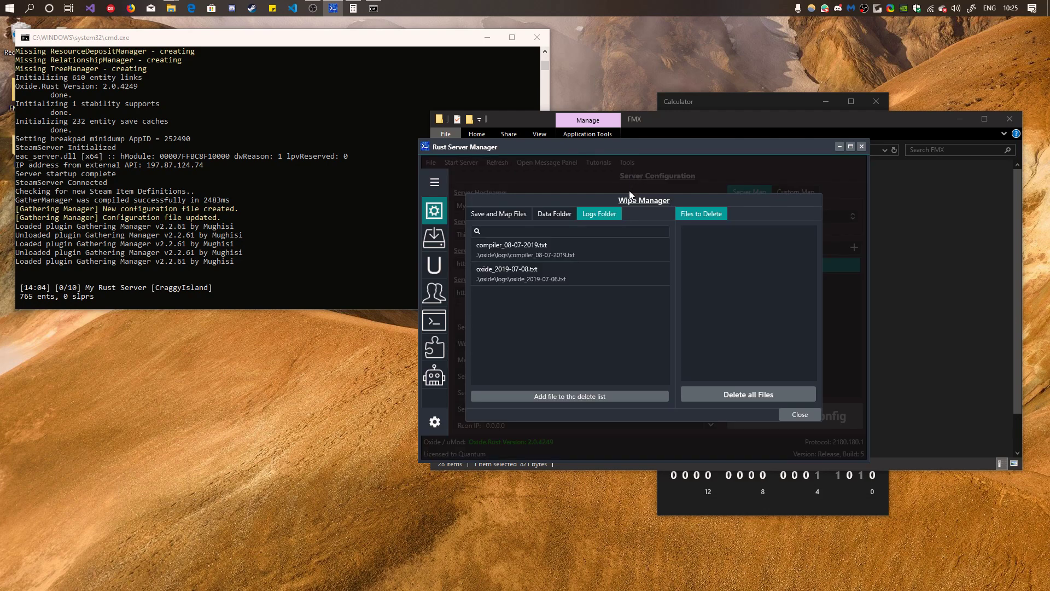
click(537, 247)
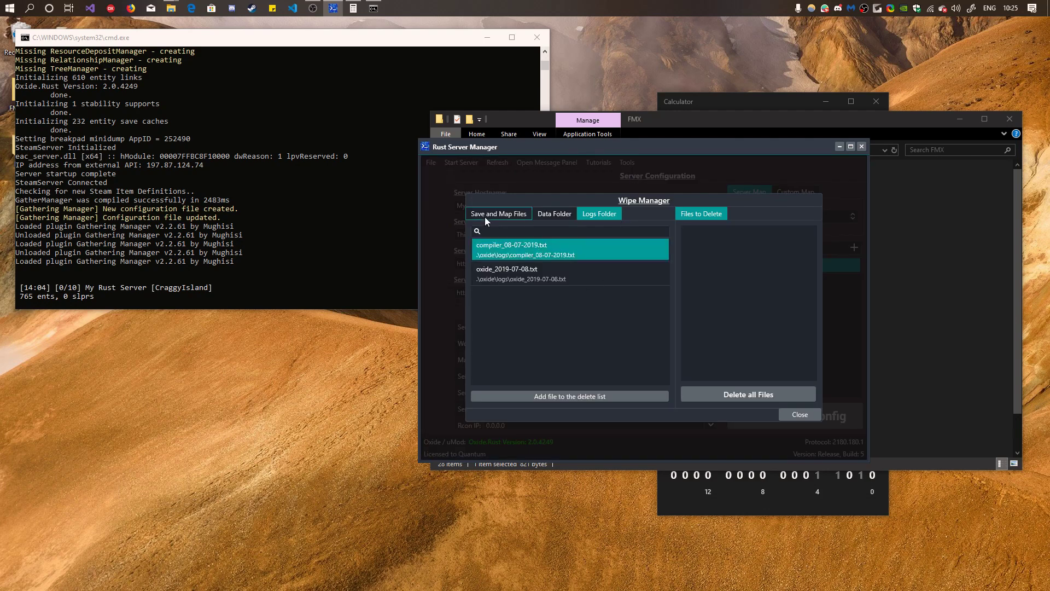
click(485, 216)
click(543, 254)
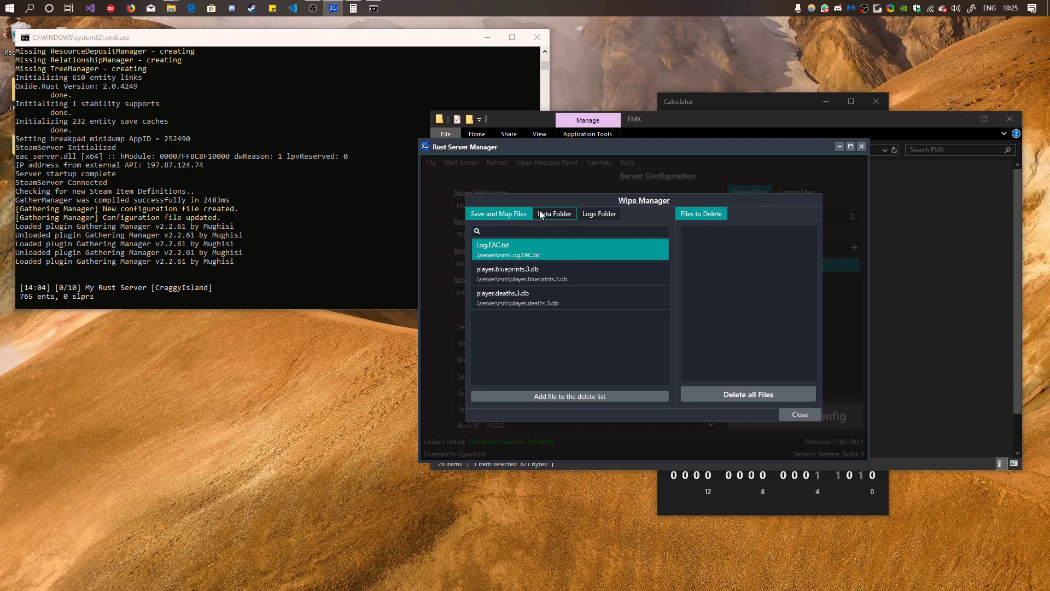
click(551, 219)
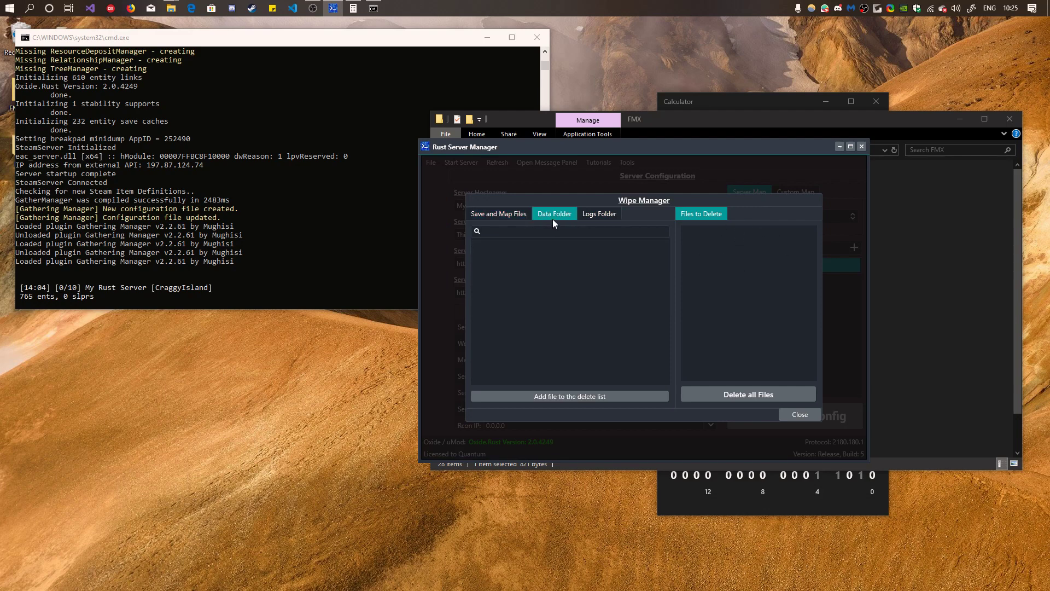
click(502, 219)
Add the log compiler_08-07-2019.txt and the save file player.blueprints.3.db to the Wipe Manager's delete list.
click(602, 215)
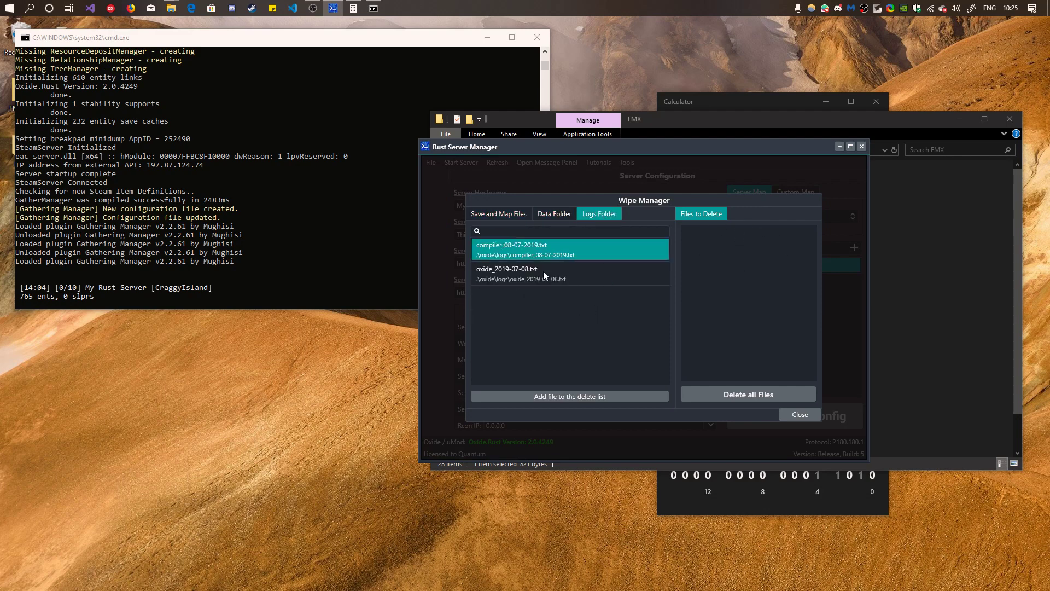
click(598, 397)
click(510, 216)
click(520, 274)
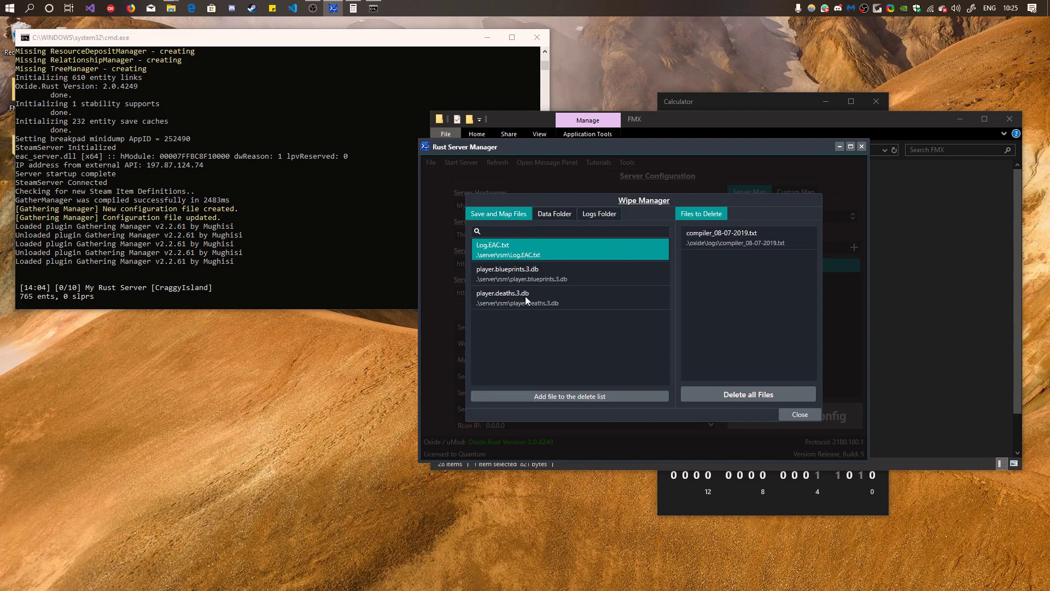
click(560, 393)
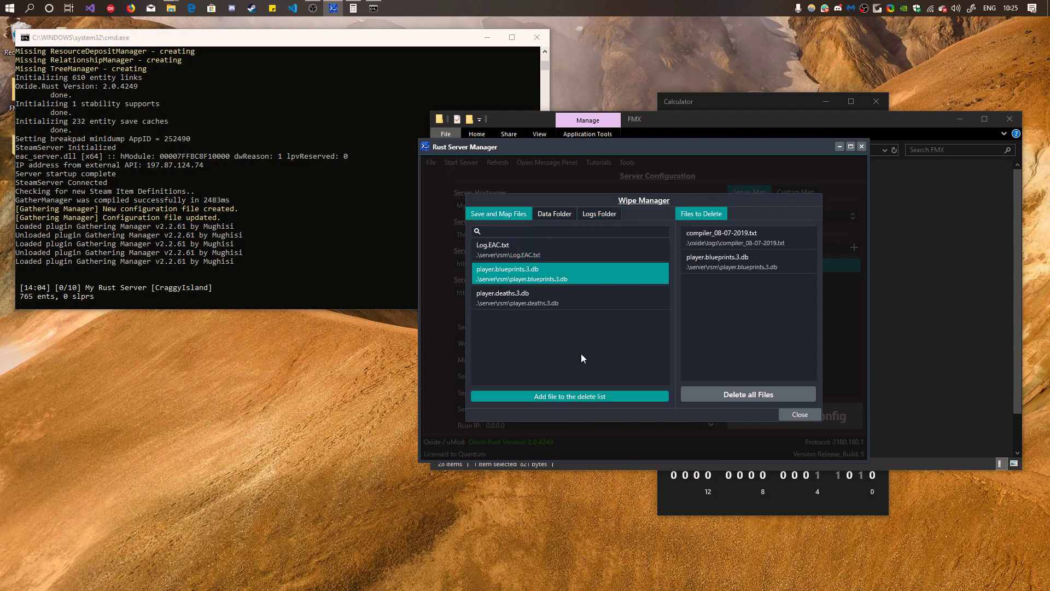
Add the log file oxide_2019-07-08.txt to the Wipe Manager's delete list and delete all listed files.
click(594, 213)
click(579, 272)
click(599, 394)
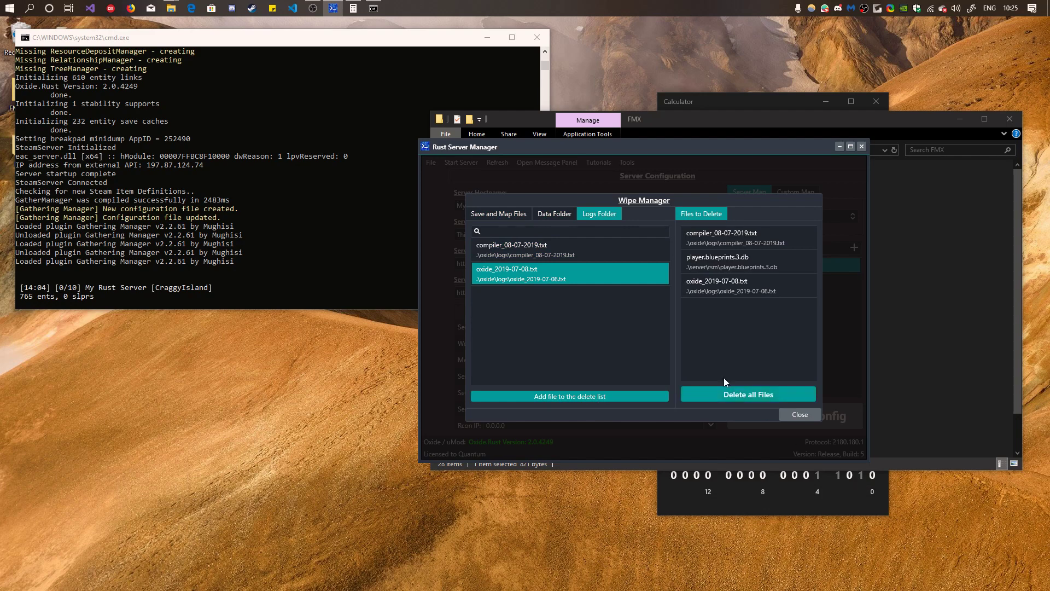
click(763, 395)
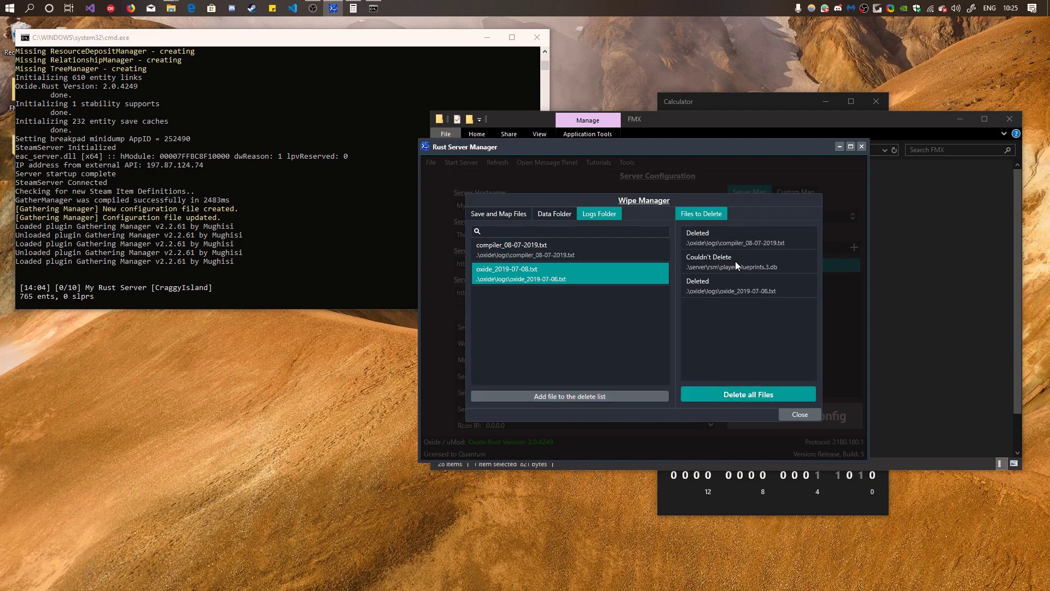
Review the deletion status of the listed files and close the Wipe Manager.
click(756, 264)
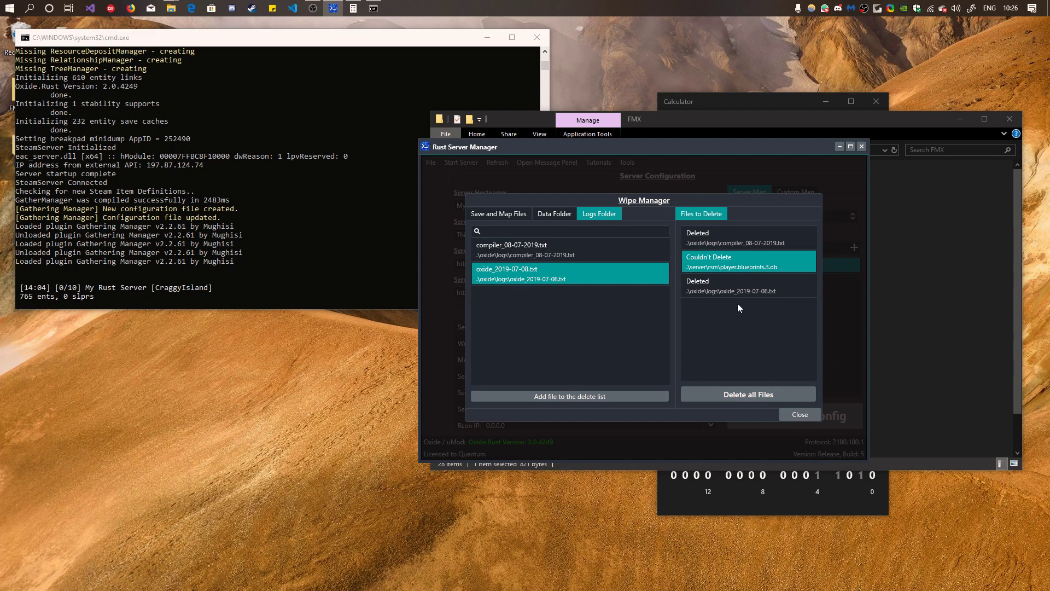
click(719, 239)
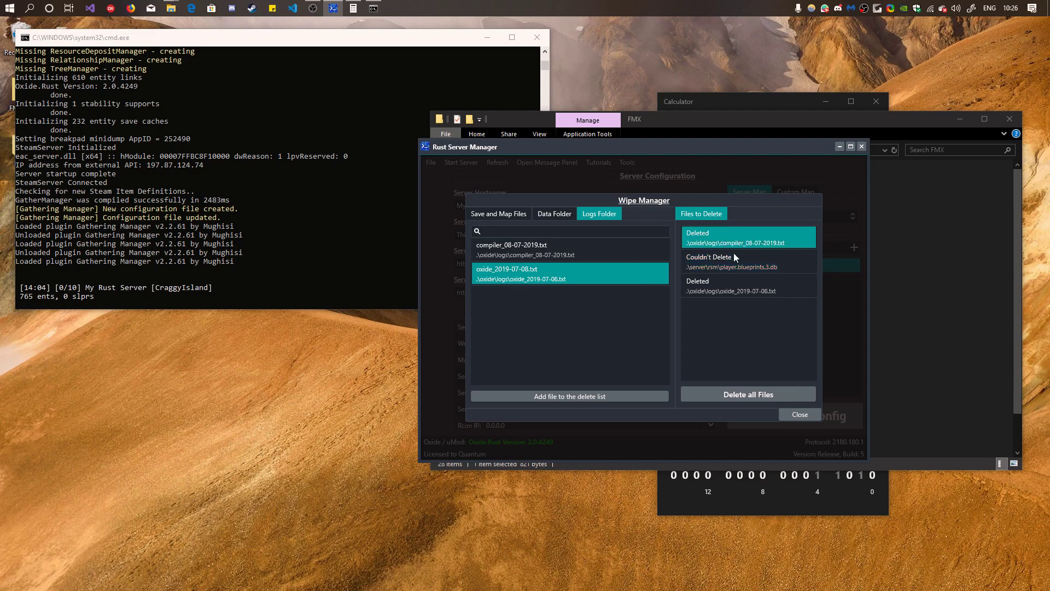
click(800, 415)
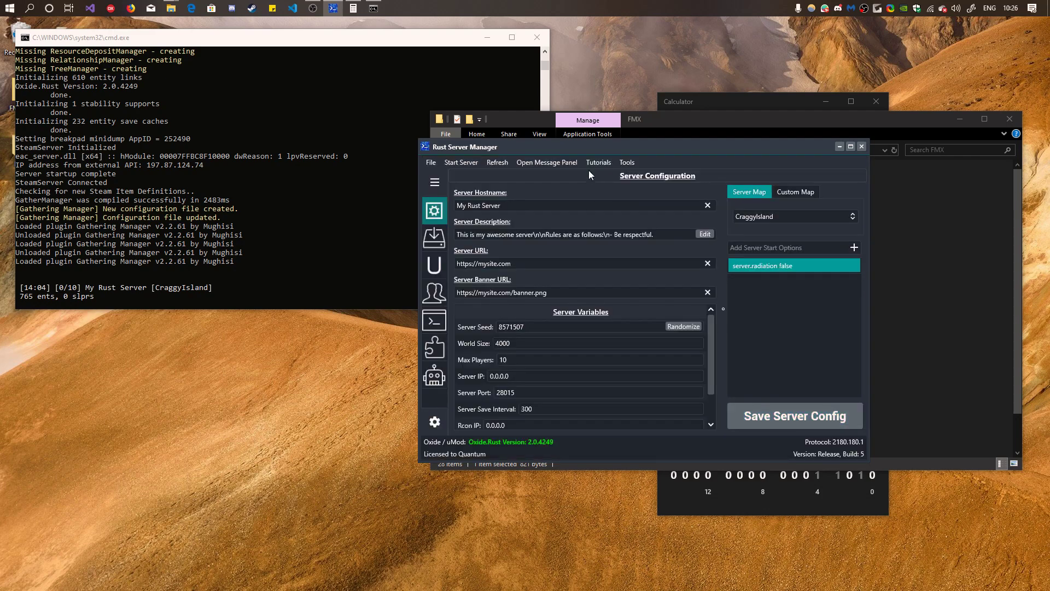
Reopen the Wipe Manager, examine the entries kept in its Files to Delete list, and close it.
click(625, 163)
click(646, 176)
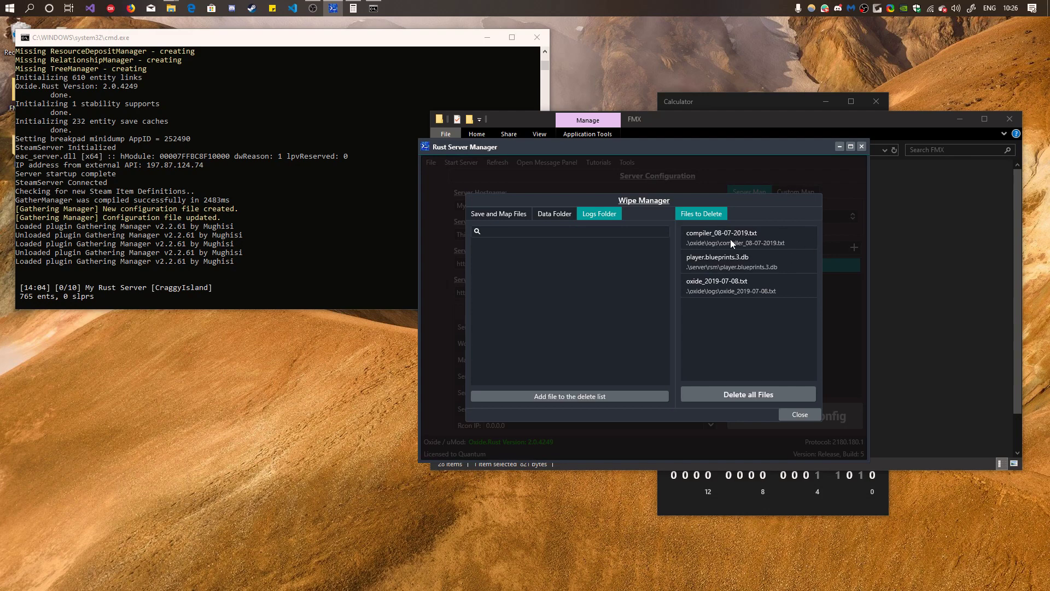
click(736, 267)
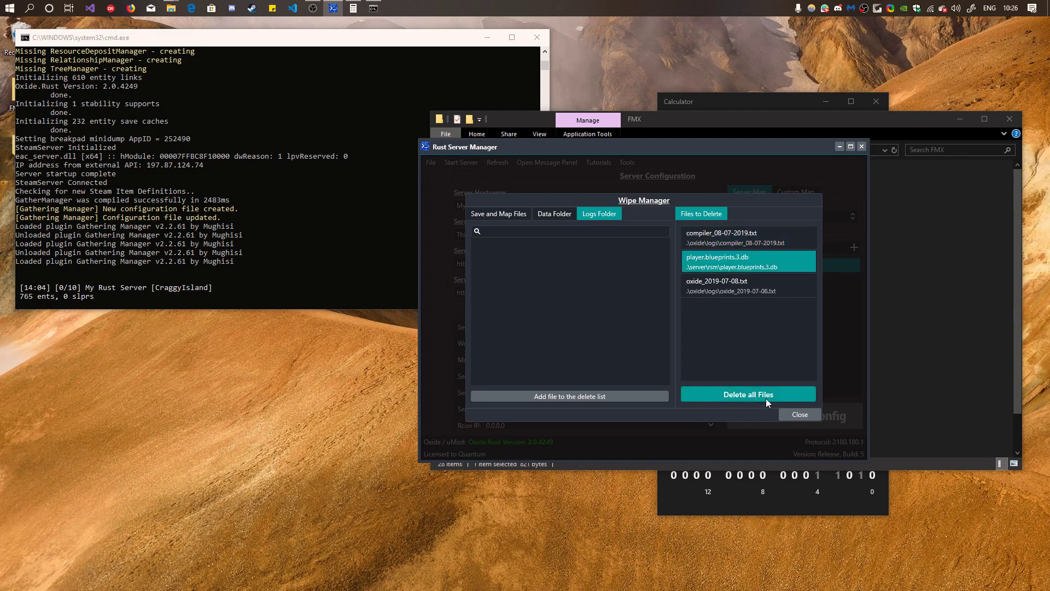
click(735, 285)
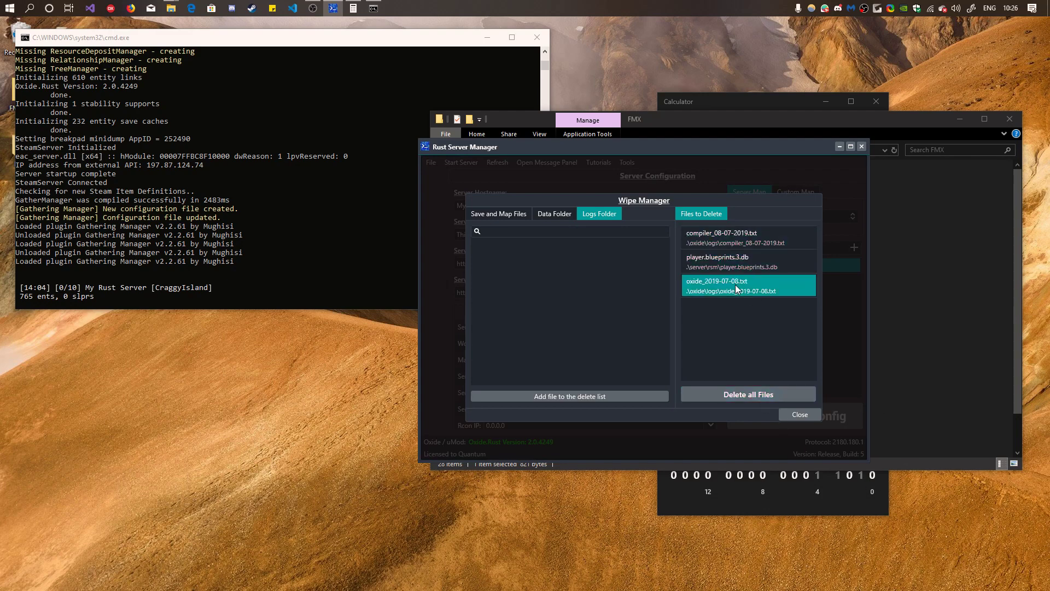
right_click(736, 285)
click(766, 350)
click(812, 414)
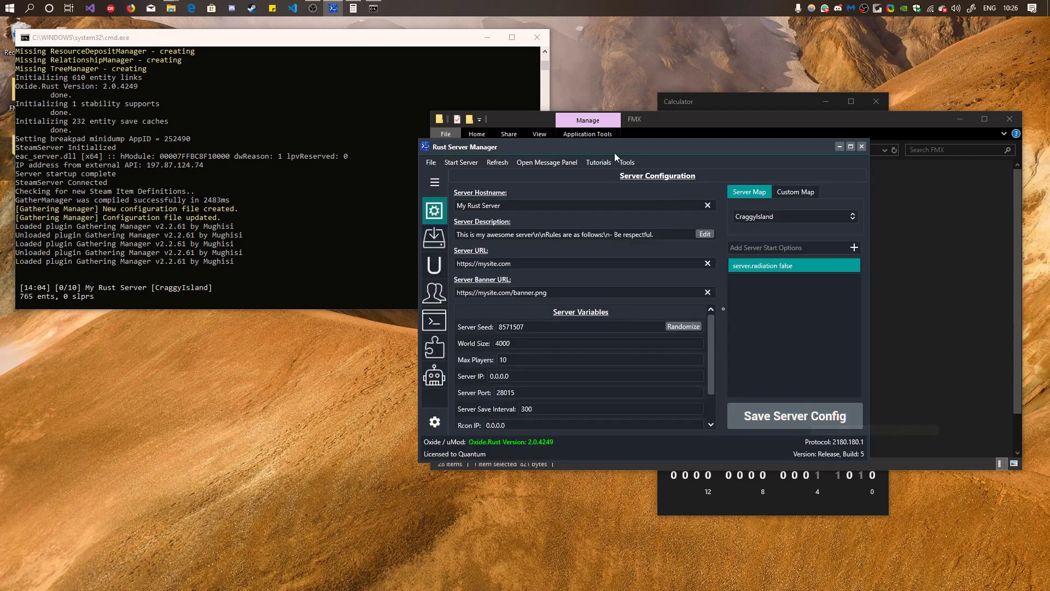
View the Port Checker entry among the available tools without opening it, and move the Rust Server Manager window aside.
click(628, 163)
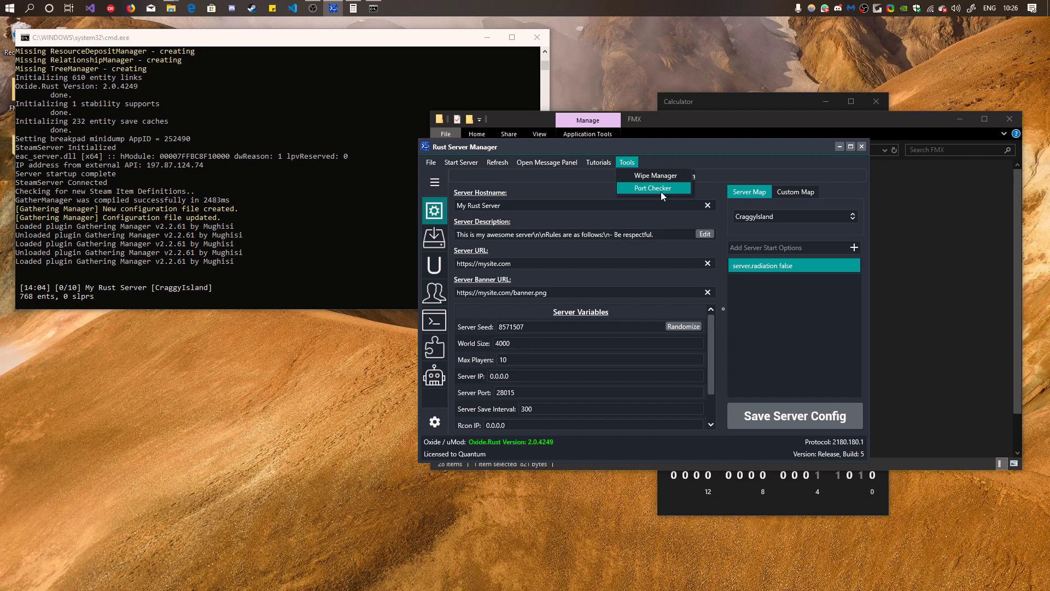
click(799, 319)
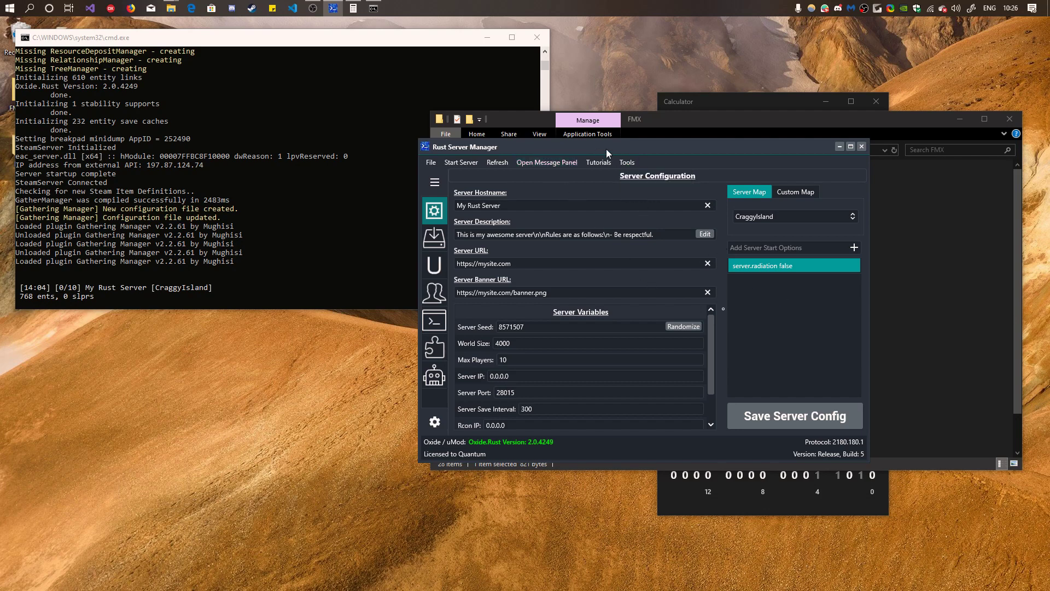
drag(606, 149, 466, 185)
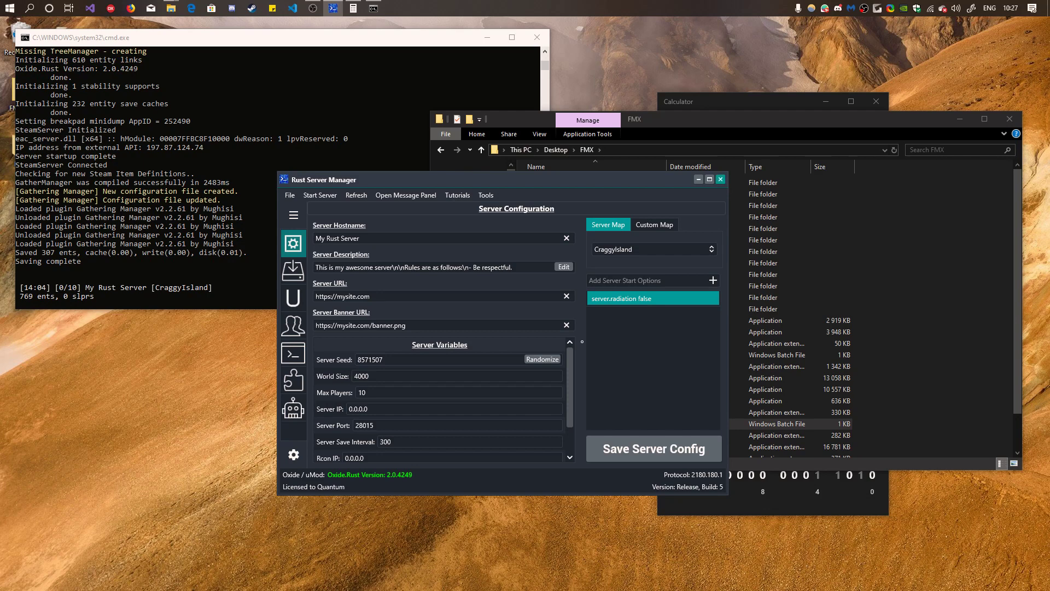
Uncover the server's console window and shut down the running Rust server with the quit command.
drag(612, 181, 657, 222)
click(304, 157)
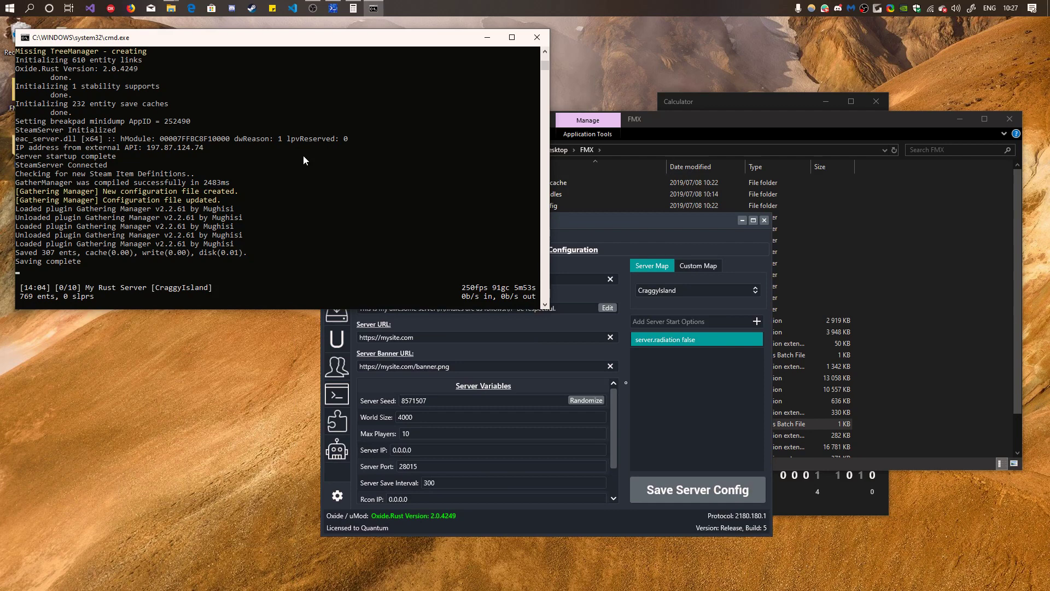
text(quit)
key(Return)
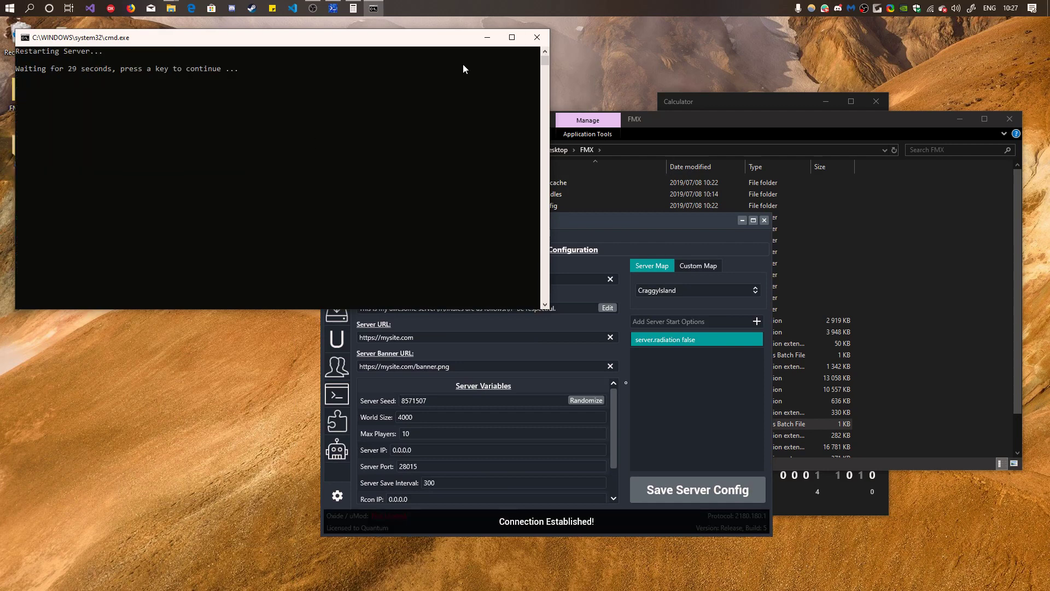
Close the server's command window, the FMX folder window and the Calculator.
click(542, 37)
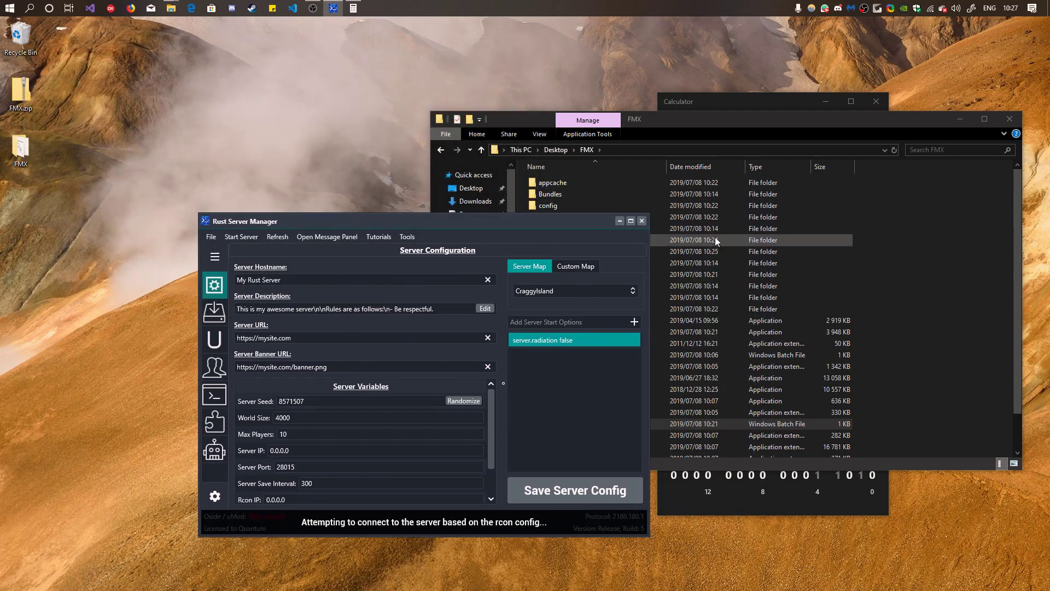
click(1020, 123)
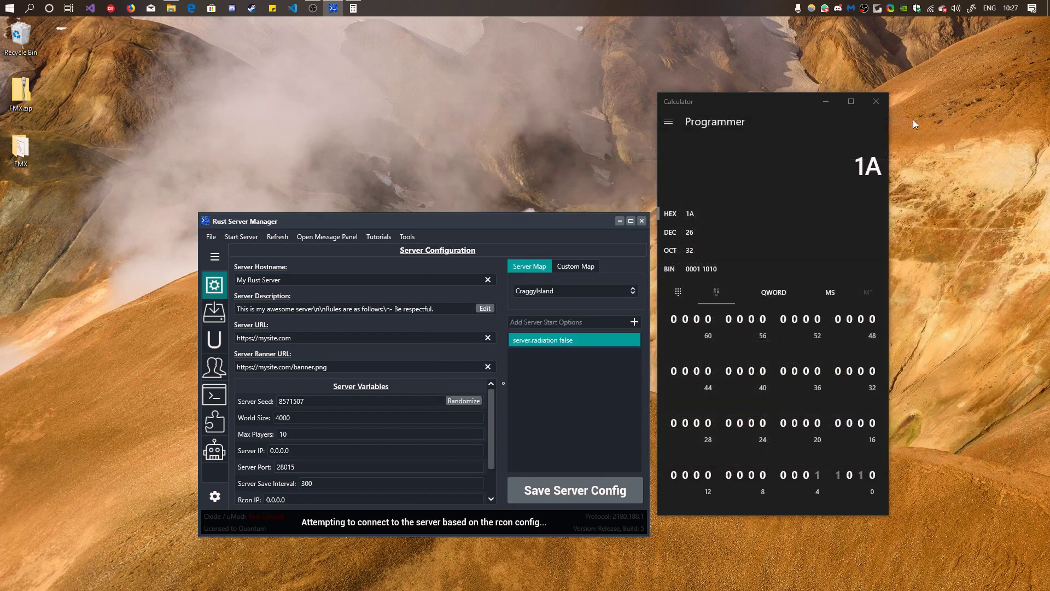
click(876, 101)
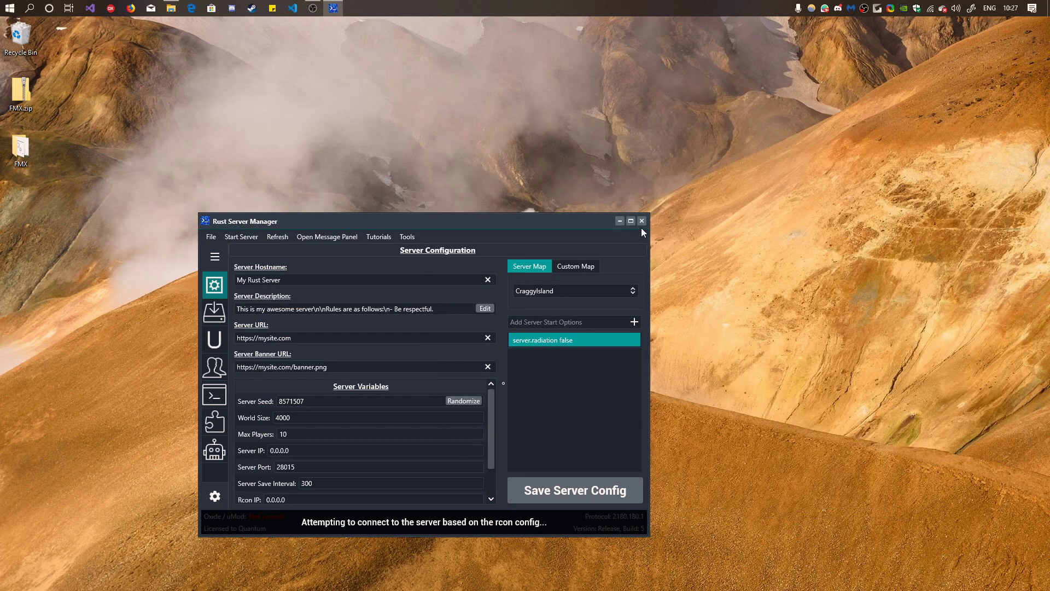